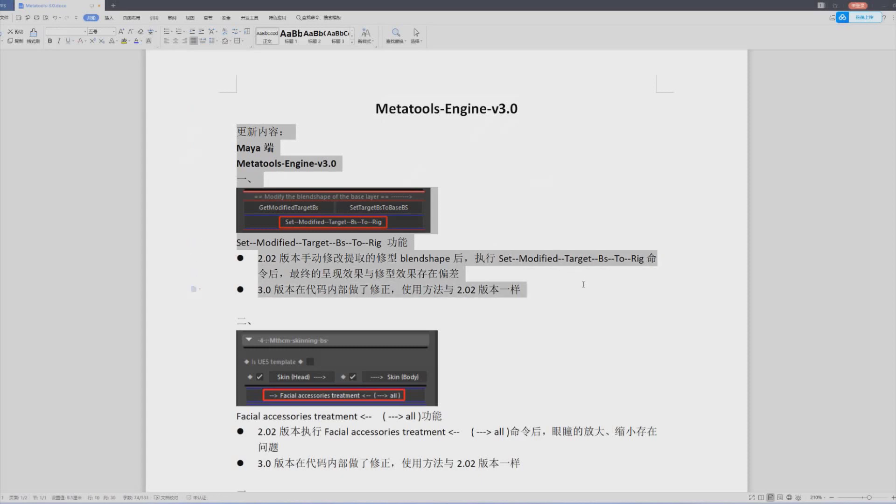
Read through the Metatools 3.0 update notes covering the Maya-side fixes and the Unreal Engine tool
{"action": "left_click", "coordinate": [522, 290]}
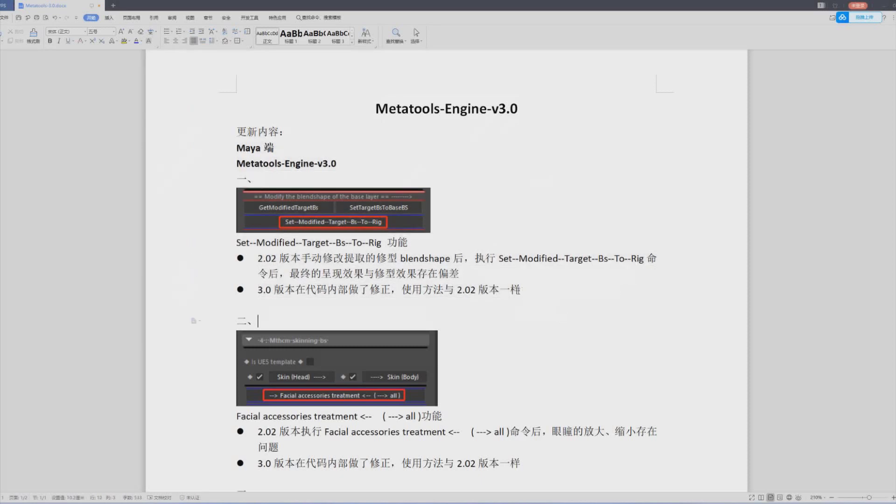
{"action": "scroll", "coordinate": [531, 296], "scroll_direction": "down", "scroll_amount": 1}
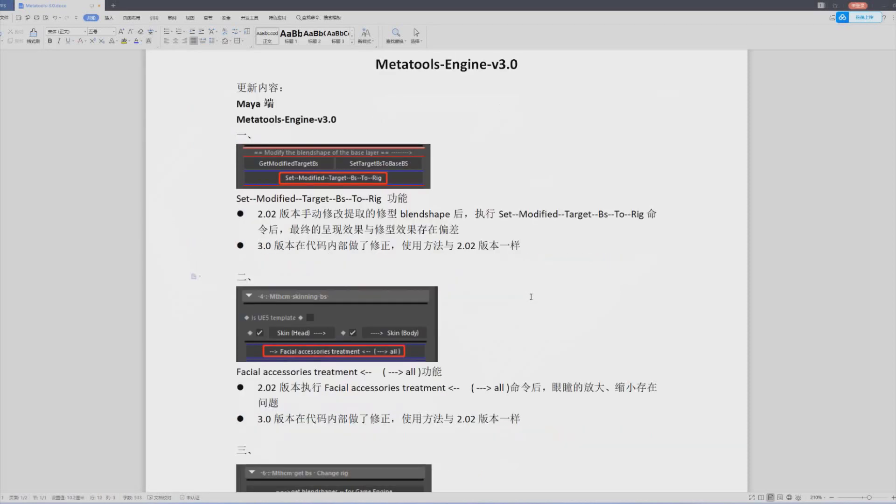
{"action": "scroll", "coordinate": [530, 297], "scroll_direction": "down", "scroll_amount": 4}
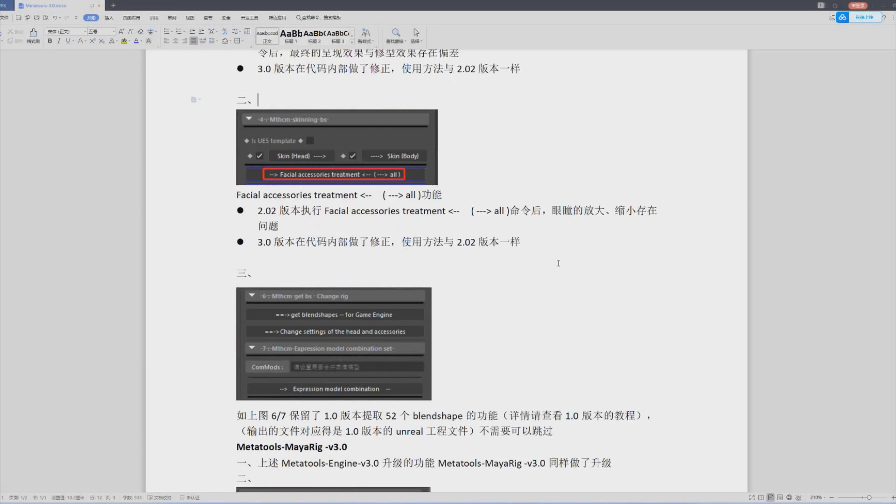
{"action": "scroll", "coordinate": [559, 302], "scroll_direction": "down", "scroll_amount": 4}
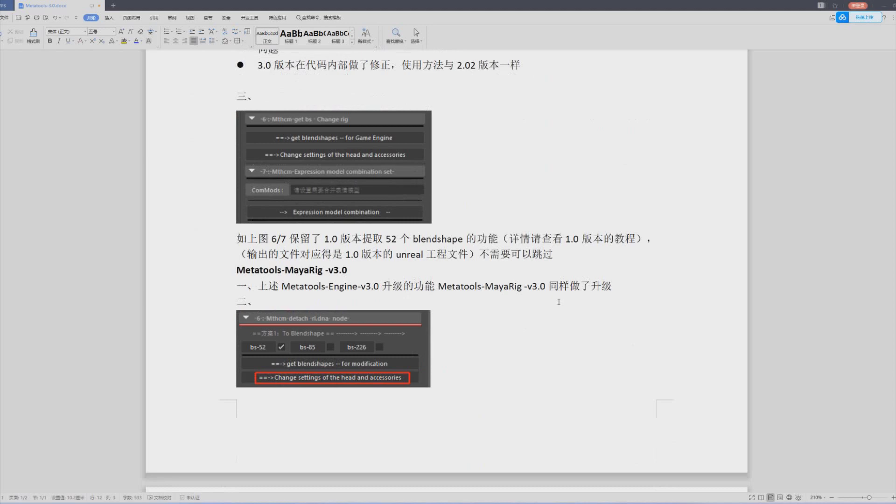
{"action": "scroll", "coordinate": [559, 302], "scroll_direction": "down", "scroll_amount": 12}
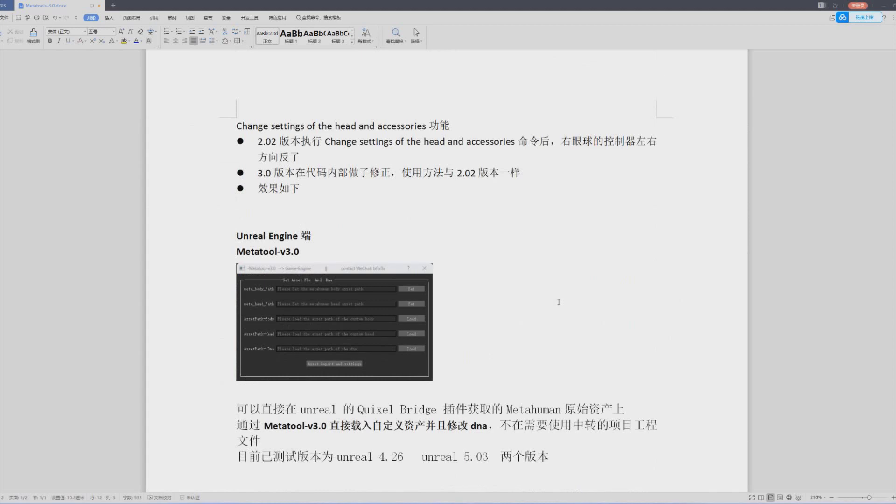
{"action": "scroll", "coordinate": [559, 302], "scroll_direction": "down", "scroll_amount": 5}
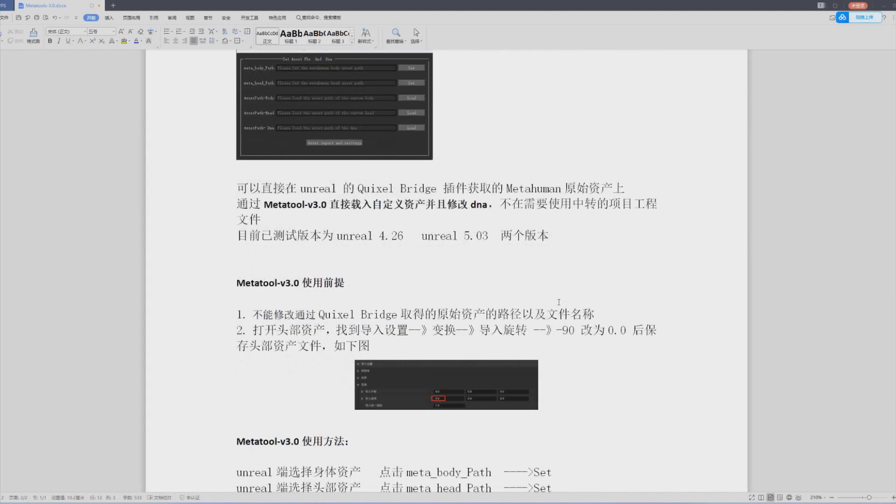
{"action": "scroll", "coordinate": [558, 302], "scroll_direction": "down", "scroll_amount": 3}
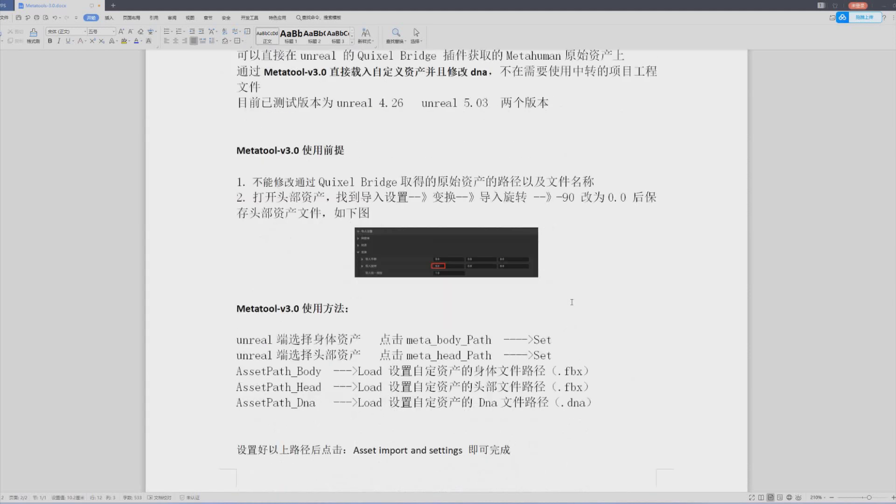
{"action": "scroll", "coordinate": [572, 302], "scroll_direction": "up", "scroll_amount": 5}
{"action": "left_click", "coordinate": [363, 196]}
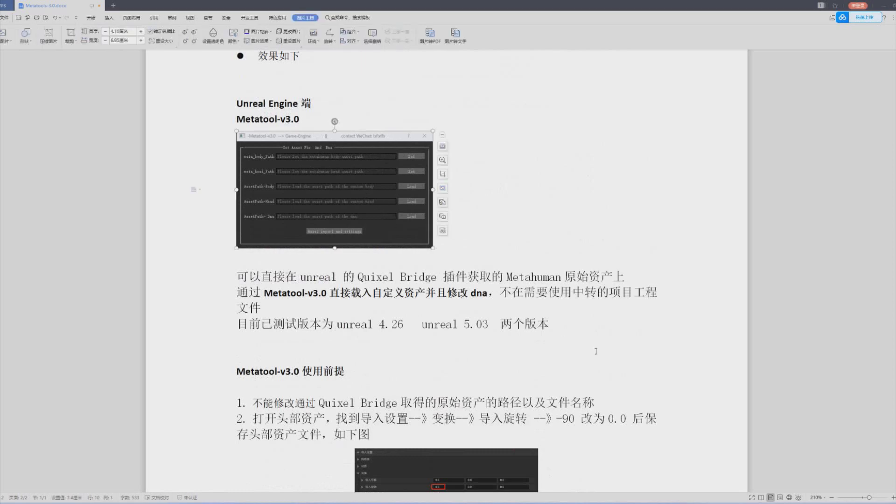
{"action": "left_click", "coordinate": [596, 351]}
{"action": "scroll", "coordinate": [596, 350], "scroll_direction": "down", "scroll_amount": 6}
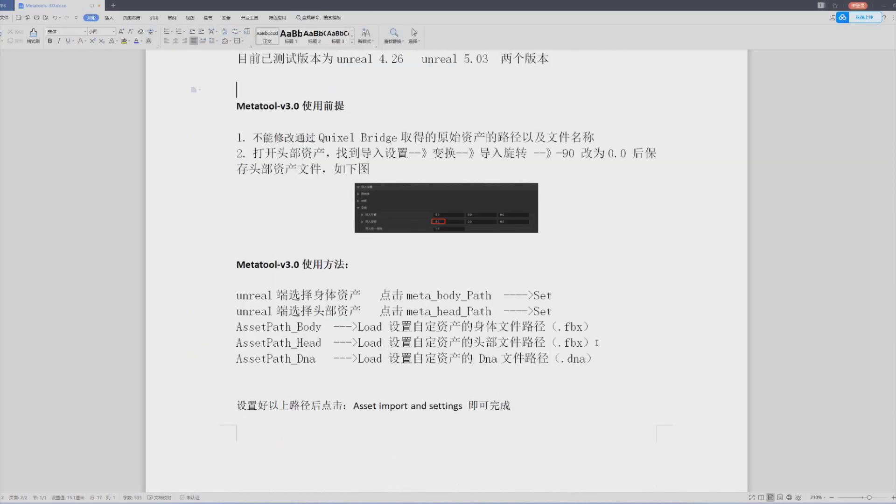
Examine the Metatool-v3.0 description, prerequisites and usage instructions for the Unreal Engine side
{"action": "left_click_drag", "start_coordinate": [599, 361], "coordinate": [186, 302]}
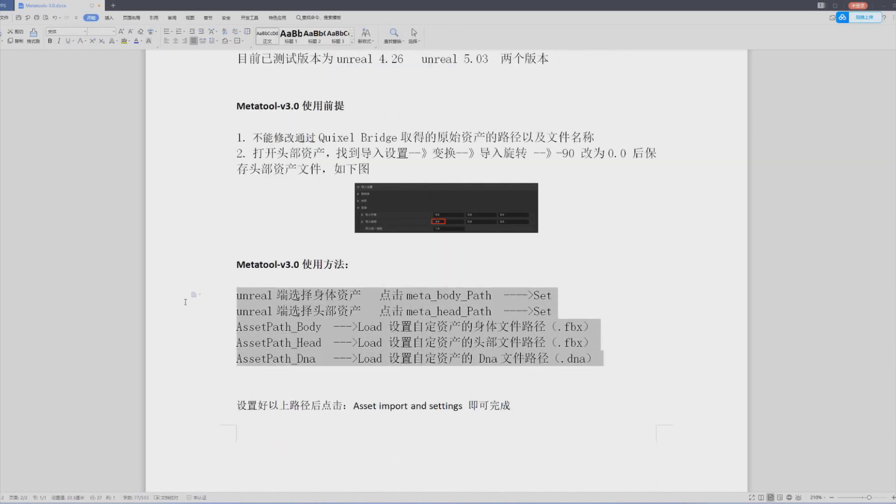
{"action": "left_click_drag", "start_coordinate": [252, 137], "coordinate": [595, 139]}
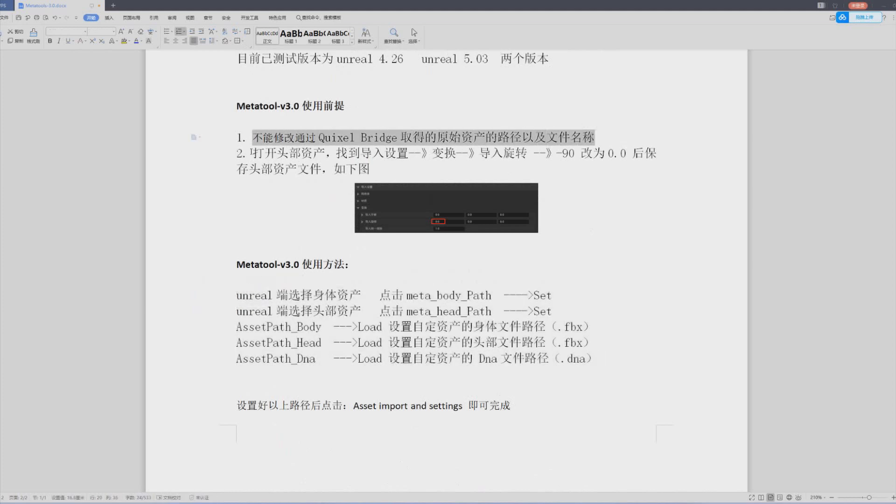
{"action": "scroll", "coordinate": [284, 211], "scroll_direction": "up", "scroll_amount": 3}
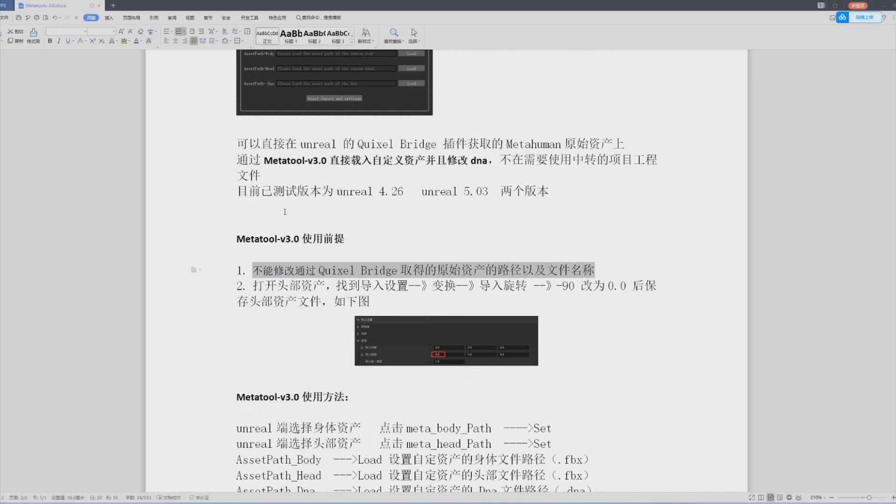
{"action": "scroll", "coordinate": [285, 212], "scroll_direction": "up", "scroll_amount": 2}
{"action": "left_click", "coordinate": [406, 312]}
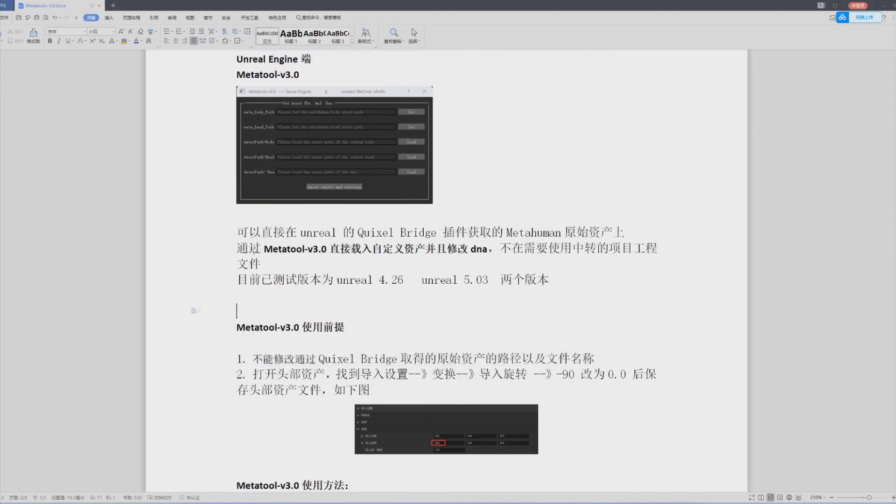
{"action": "left_click_drag", "start_coordinate": [237, 232], "coordinate": [660, 281]}
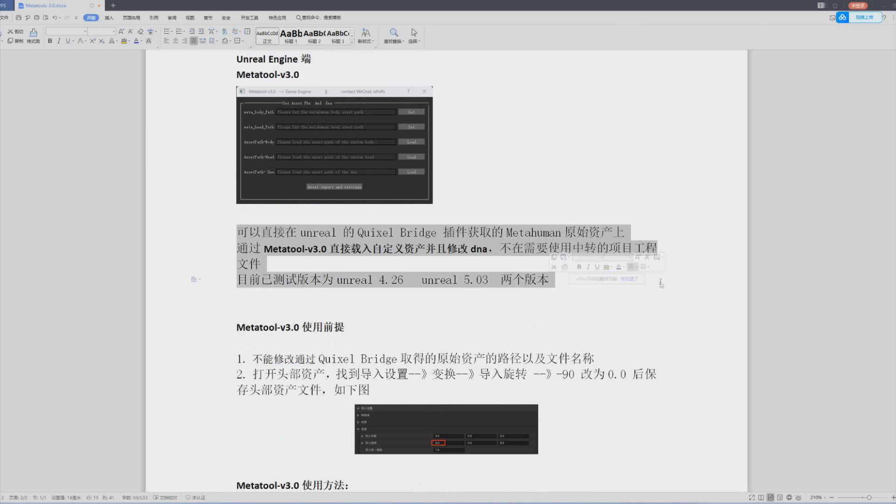
{"action": "scroll", "coordinate": [626, 345], "scroll_direction": "down", "scroll_amount": 5}
{"action": "left_click_drag", "start_coordinate": [237, 105], "coordinate": [323, 167]}
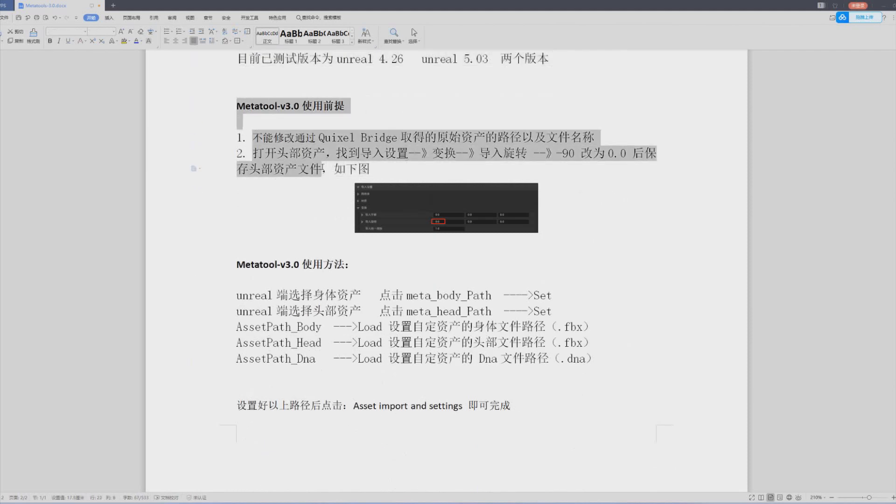
{"action": "left_click", "coordinate": [606, 136]}
{"action": "triple_click", "coordinate": [606, 136]}
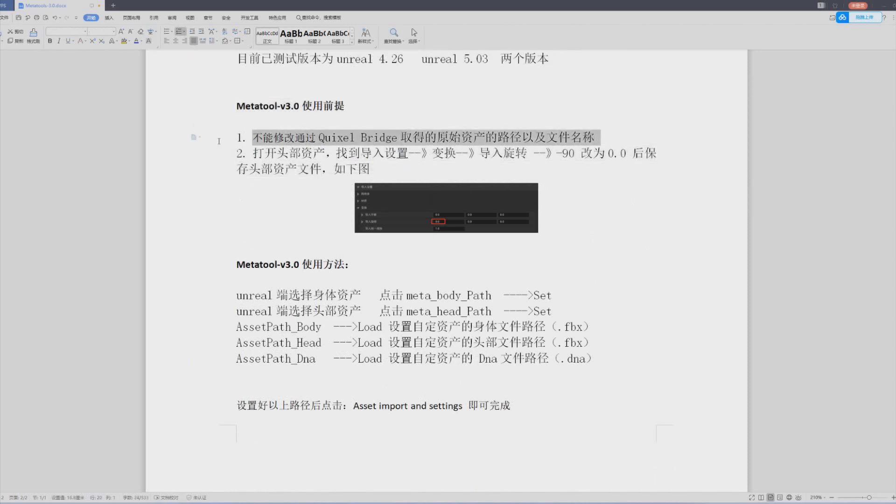
{"action": "left_click", "coordinate": [605, 276]}
{"action": "scroll", "coordinate": [605, 277], "scroll_direction": "down", "scroll_amount": 1}
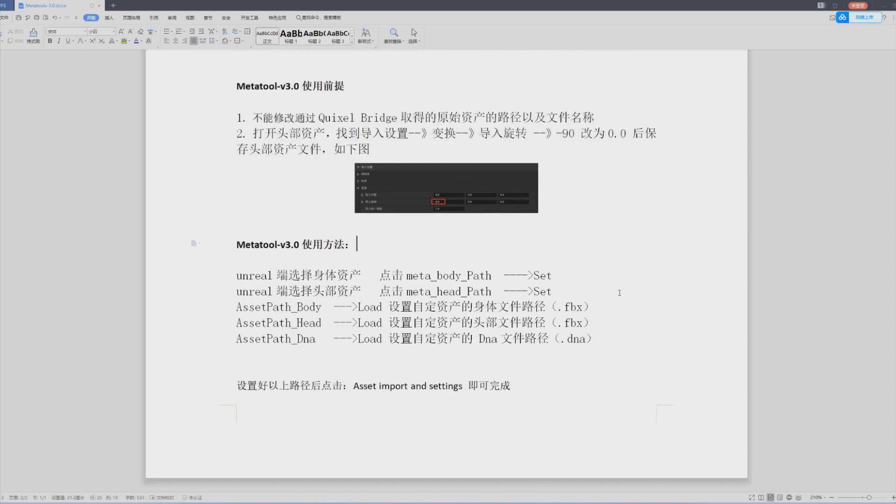
{"action": "scroll", "coordinate": [611, 274], "scroll_direction": "up", "scroll_amount": 2}
{"action": "left_click", "coordinate": [617, 270]}
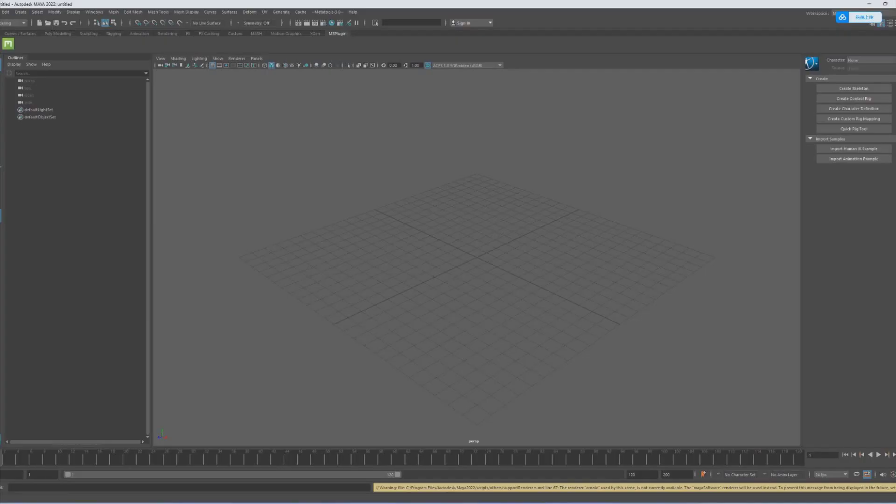
{"action": "left_click", "coordinate": [0, 12]}
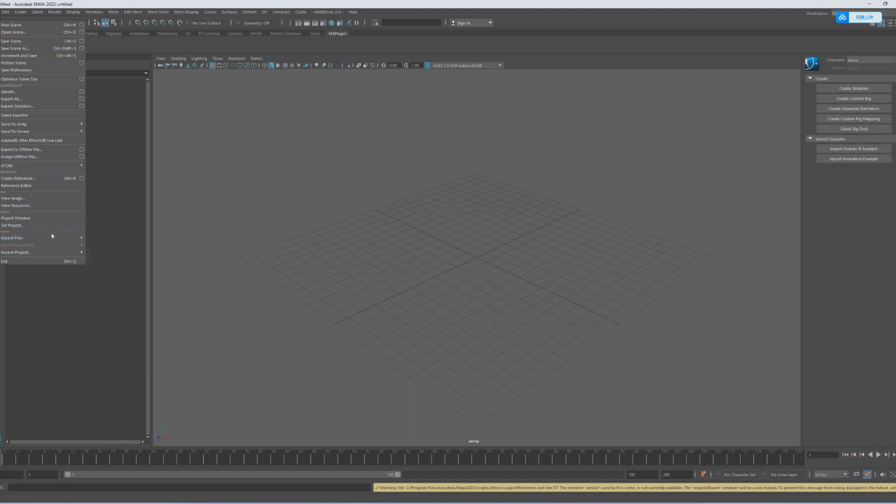
{"action": "mouse_move", "coordinate": [52, 237]}
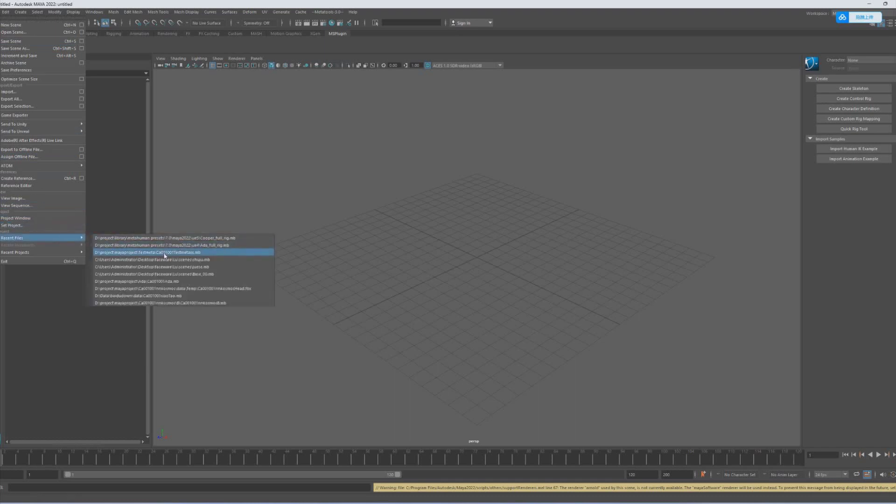
{"action": "left_click", "coordinate": [162, 77]}
Open the scene Ca001001TestmetaA.mb from the D:\project\mayaproject\Testmeta folder
{"action": "left_click", "coordinate": [48, 24]}
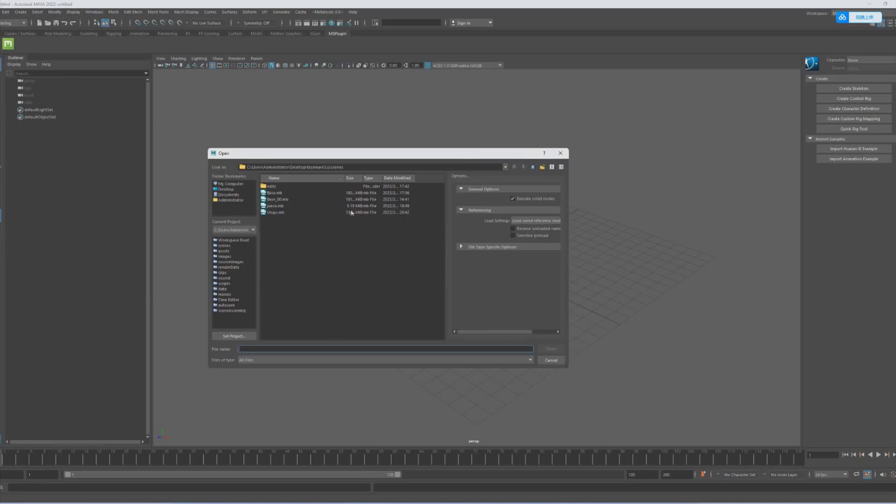
{"action": "left_click", "coordinate": [231, 184]}
{"action": "double_click", "coordinate": [277, 193]}
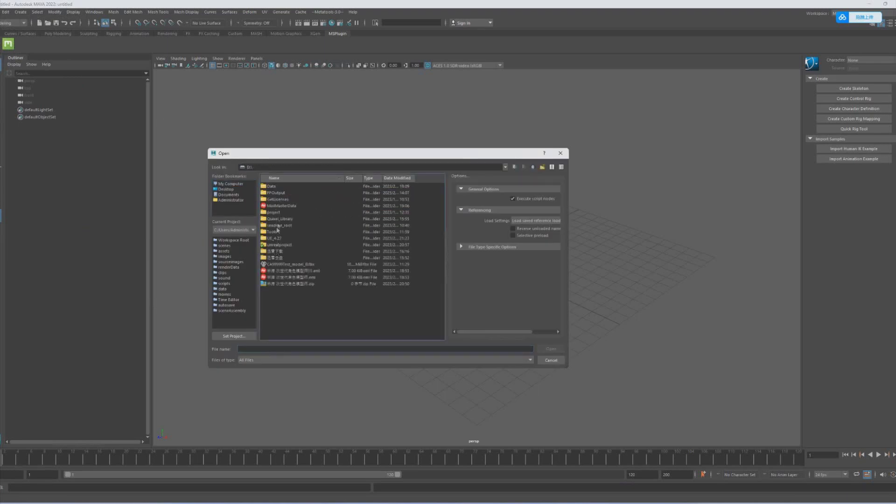
{"action": "left_click", "coordinate": [276, 213]}
{"action": "double_click", "coordinate": [276, 213]}
{"action": "double_click", "coordinate": [271, 193]}
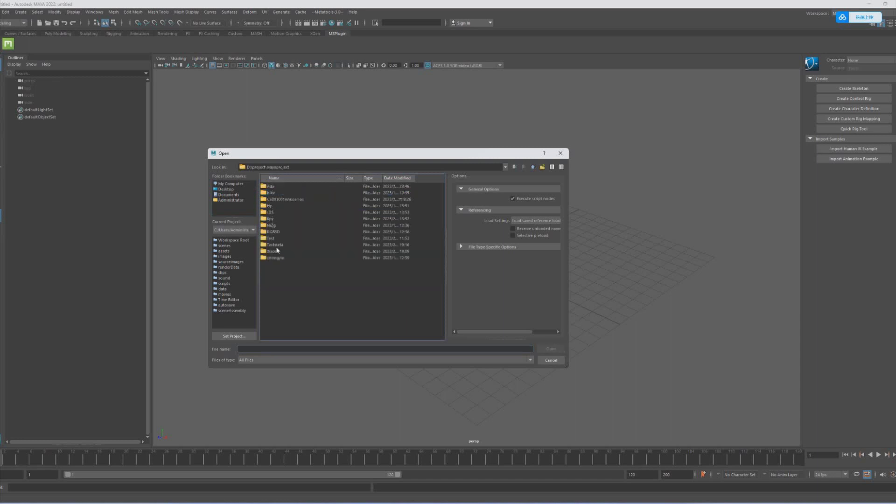
{"action": "double_click", "coordinate": [278, 246]}
{"action": "left_click", "coordinate": [299, 199]}
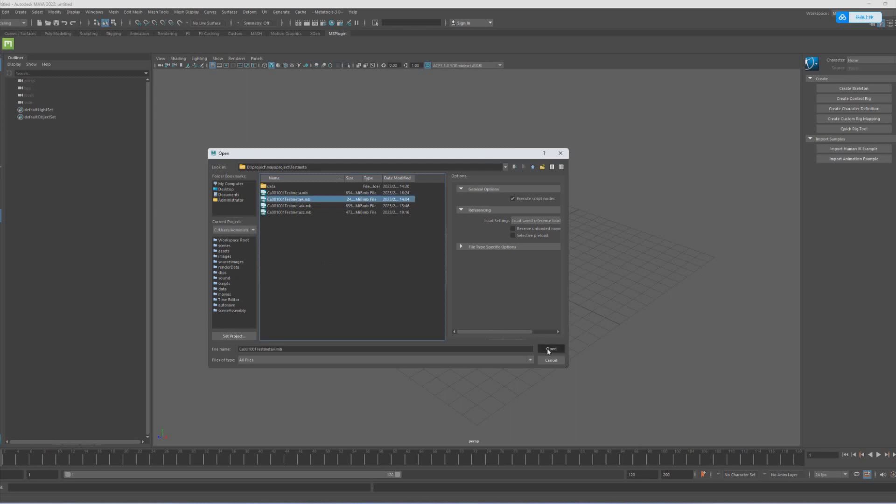
{"action": "left_click", "coordinate": [548, 350]}
Launch the Metatools Engine V3.0 tool beside the character and expand its section 1 for loading presets
{"action": "scroll", "coordinate": [435, 273], "scroll_direction": "down", "scroll_amount": 5}
{"action": "left_click_drag", "start_coordinate": [387, 275], "coordinate": [412, 274], "text": "alt"}
{"action": "middle_click_drag", "start_coordinate": [412, 274], "coordinate": [374, 260], "text": "alt"}
{"action": "right_click_drag", "start_coordinate": [374, 260], "coordinate": [422, 262], "text": "alt"}
{"action": "left_click_drag", "start_coordinate": [422, 261], "coordinate": [419, 258], "text": "alt"}
{"action": "left_click", "coordinate": [327, 12]}
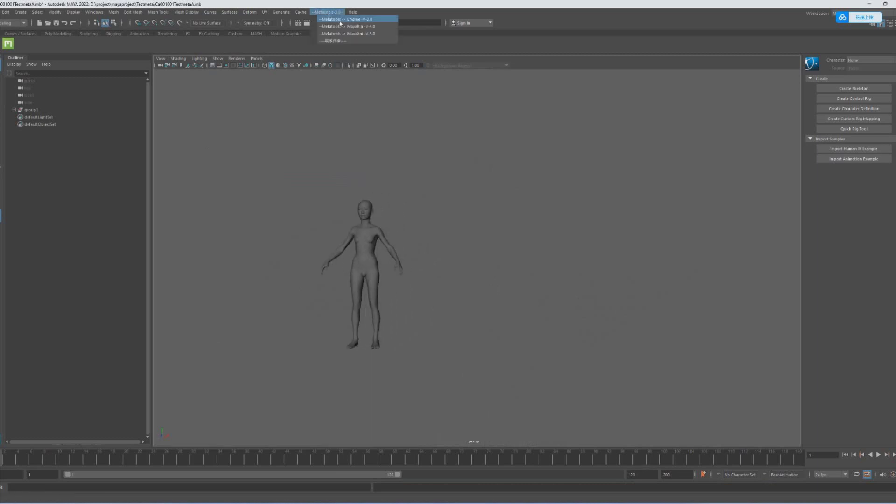
{"action": "left_click", "coordinate": [339, 20]}
{"action": "left_click_drag", "start_coordinate": [678, 37], "coordinate": [681, 93]}
{"action": "left_click", "coordinate": [652, 106]}
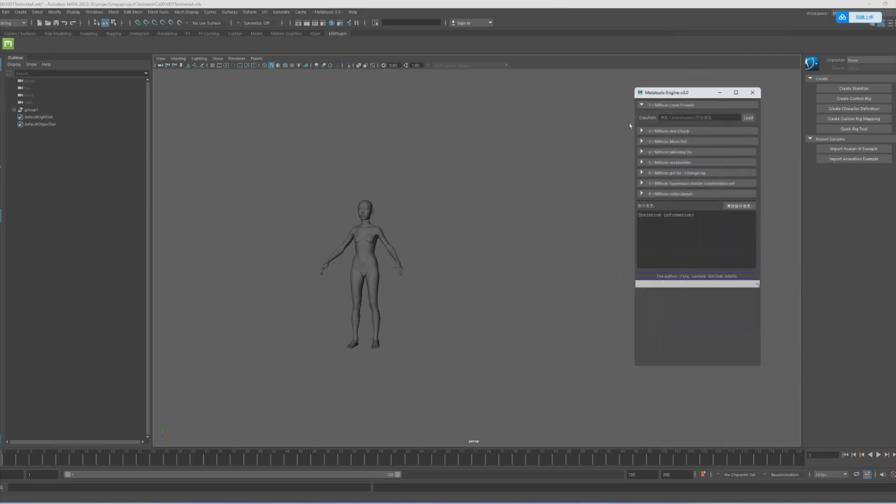
Bring up the MS Plugin window to check which plugin version is installed
{"action": "left_click", "coordinate": [748, 118]}
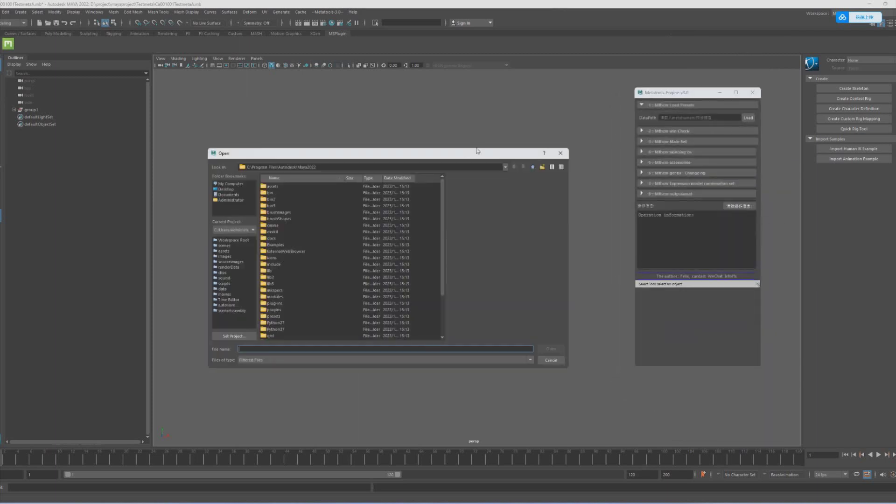
{"action": "left_click", "coordinate": [560, 153]}
{"action": "left_click", "coordinate": [9, 46]}
{"action": "left_click_drag", "start_coordinate": [209, 104], "coordinate": [204, 87]}
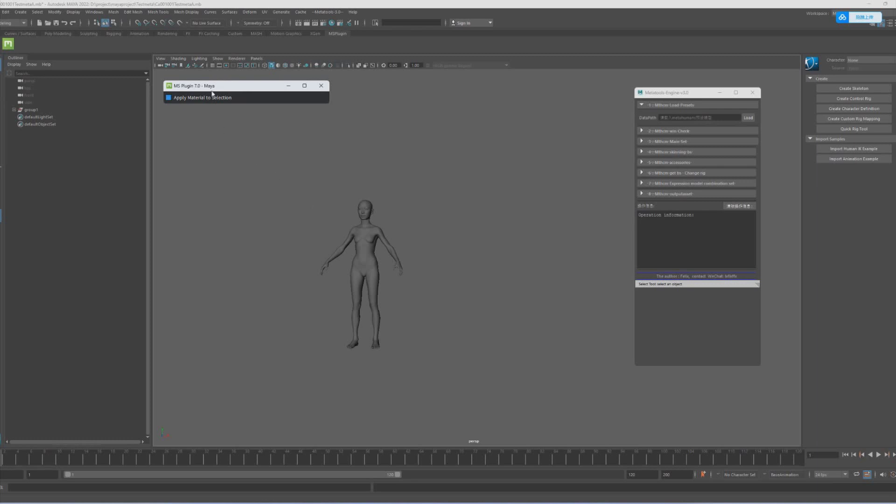
{"action": "left_click_drag", "start_coordinate": [209, 89], "coordinate": [214, 97]}
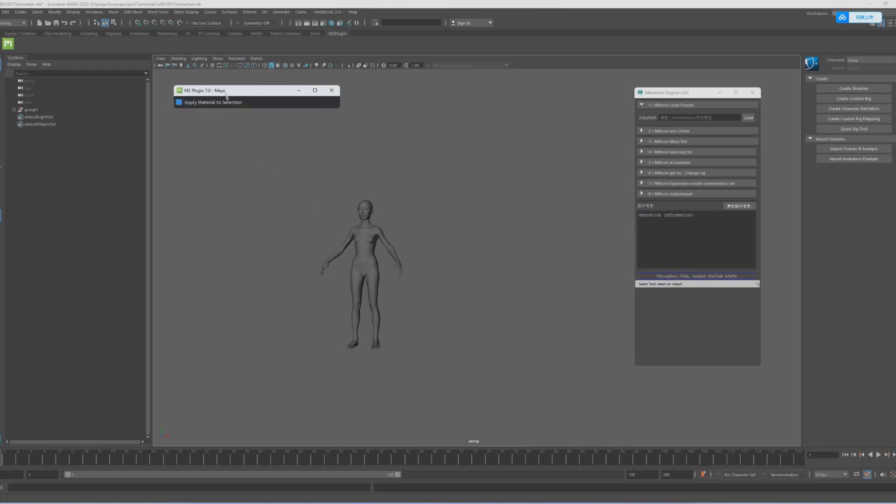
{"action": "left_click_drag", "start_coordinate": [230, 93], "coordinate": [222, 88]}
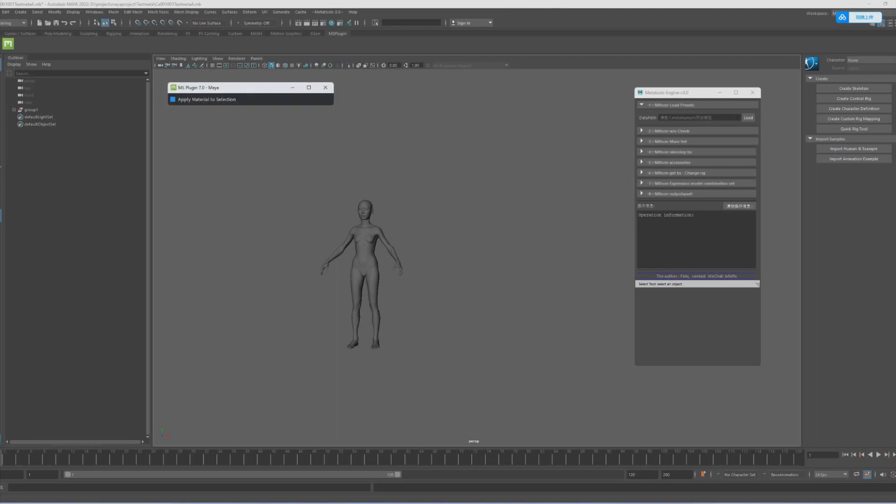
Load the preset Ada_full_rig.mb from the metahuman presets folder's 7.0\maya2022\ue4 subfolder as the Metatools data path
{"action": "left_click", "coordinate": [750, 119]}
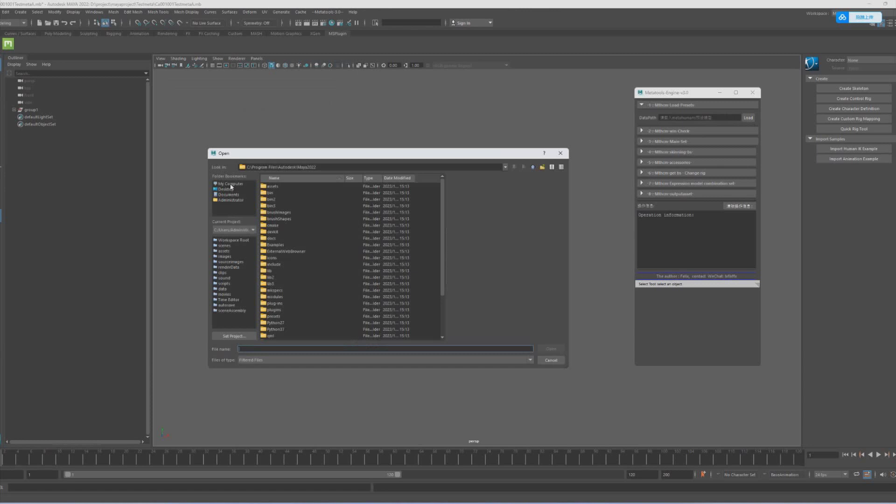
{"action": "left_click", "coordinate": [230, 184]}
{"action": "double_click", "coordinate": [281, 199]}
{"action": "double_click", "coordinate": [277, 214]}
{"action": "double_click", "coordinate": [278, 191]}
{"action": "double_click", "coordinate": [285, 187]}
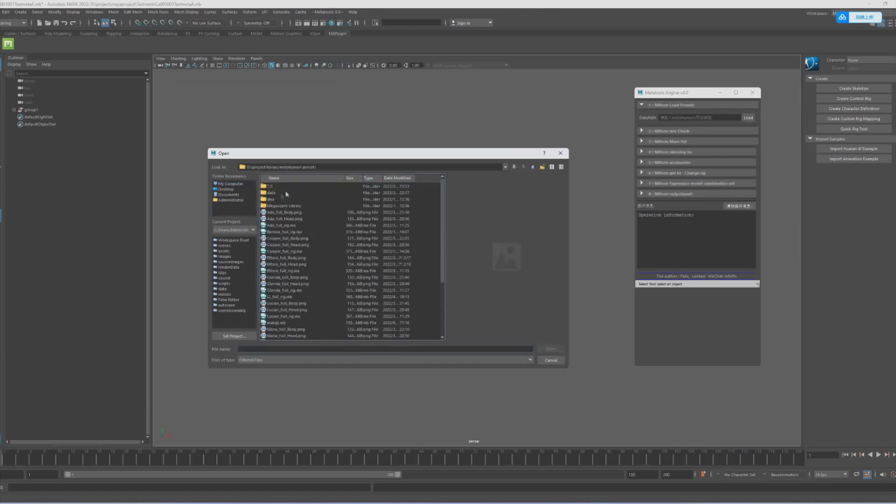
{"action": "double_click", "coordinate": [284, 188]}
{"action": "double_click", "coordinate": [278, 192]}
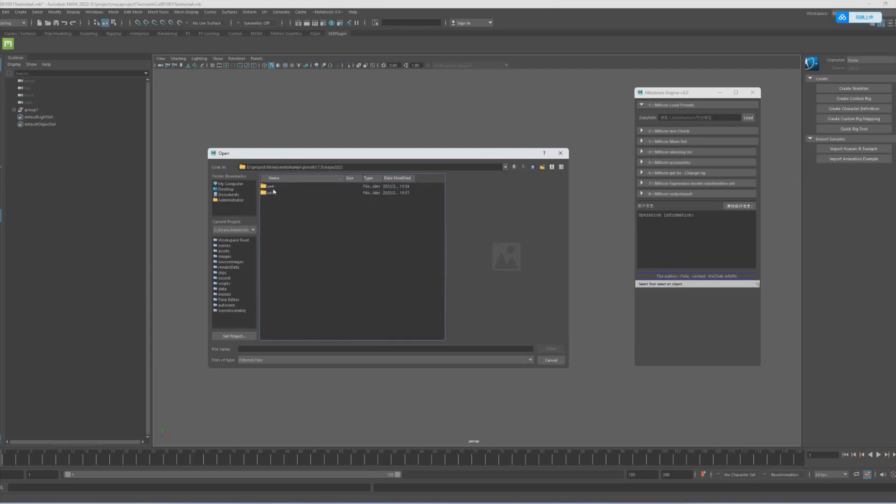
{"action": "double_click", "coordinate": [274, 188]}
{"action": "left_click", "coordinate": [533, 167]}
{"action": "double_click", "coordinate": [271, 187]}
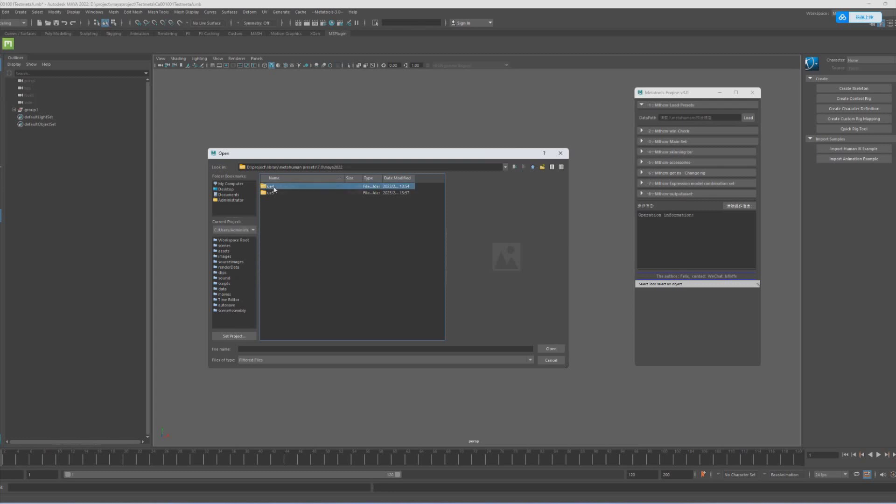
{"action": "left_click", "coordinate": [285, 186]}
{"action": "left_click", "coordinate": [551, 348]}
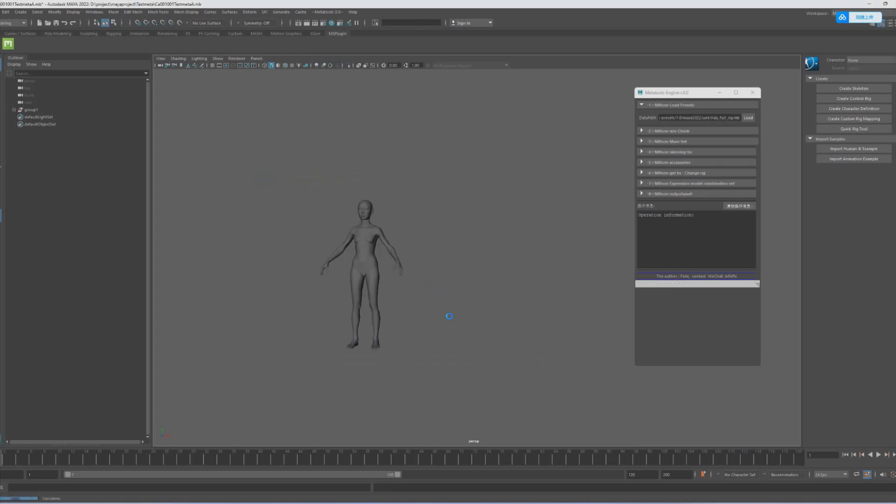
Pair the character's target meshes with the preset's base meshes in the Model Correspondence Settings Window, and put the window out of the way
{"action": "right_click_drag", "start_coordinate": [422, 276], "coordinate": [494, 261], "text": "alt"}
{"action": "middle_click_drag", "start_coordinate": [440, 255], "coordinate": [507, 248], "text": "alt"}
{"action": "left_click_drag", "start_coordinate": [427, 203], "coordinate": [471, 200], "text": "alt"}
{"action": "left_click", "coordinate": [667, 131]}
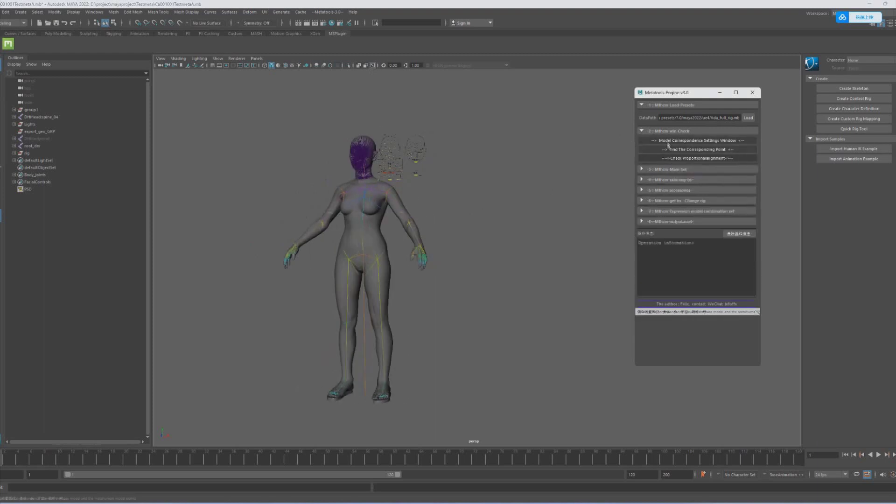
{"action": "left_click", "coordinate": [667, 140]}
{"action": "left_click_drag", "start_coordinate": [256, 139], "coordinate": [252, 215]}
{"action": "left_click_drag", "start_coordinate": [499, 252], "coordinate": [508, 254], "text": "alt"}
{"action": "middle_click_drag", "start_coordinate": [508, 254], "coordinate": [506, 256], "text": "alt"}
{"action": "left_click", "coordinate": [311, 214]}
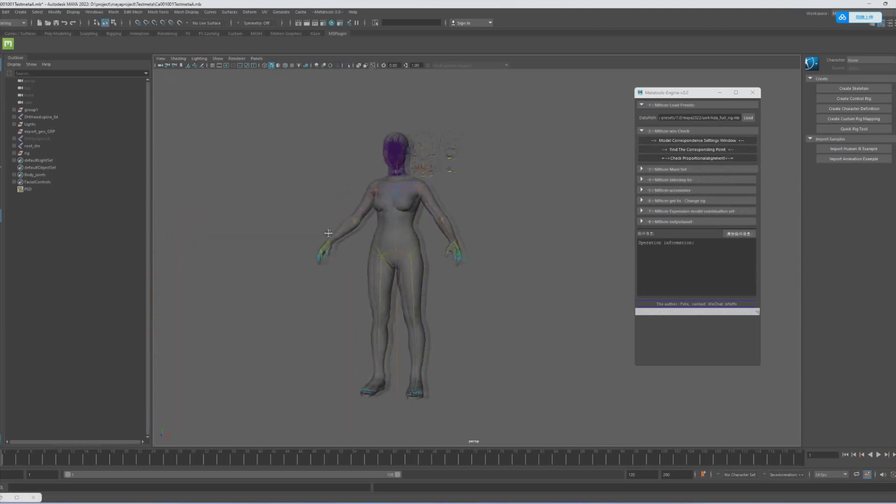
Expand group1 and run the Check Proportional alignment on the character's head and body models
{"action": "left_click", "coordinate": [15, 110]}
{"action": "left_click", "coordinate": [675, 158]}
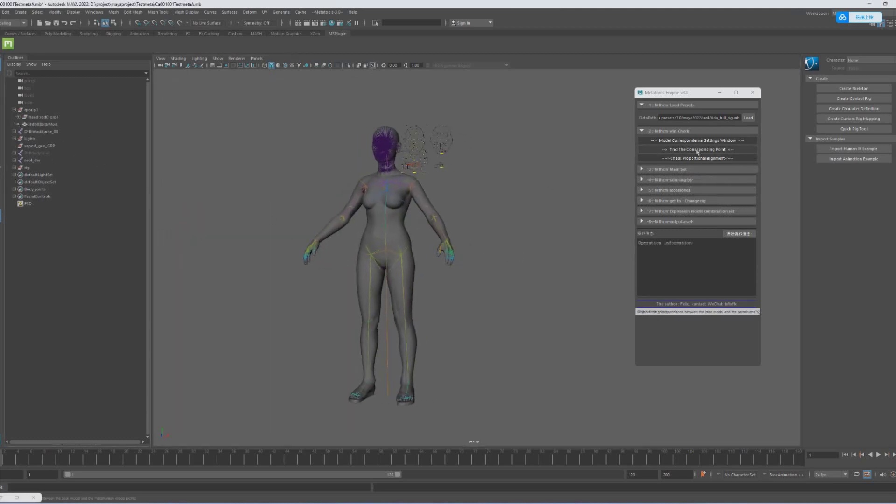
{"action": "left_click", "coordinate": [669, 160]}
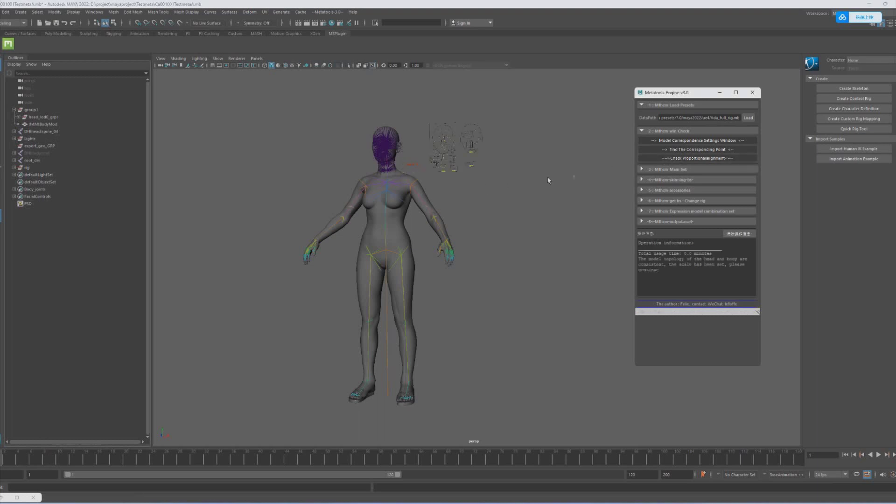
{"action": "left_click_drag", "start_coordinate": [485, 195], "coordinate": [484, 200], "text": "alt"}
{"action": "middle_click_drag", "start_coordinate": [484, 200], "coordinate": [492, 201], "text": "alt"}
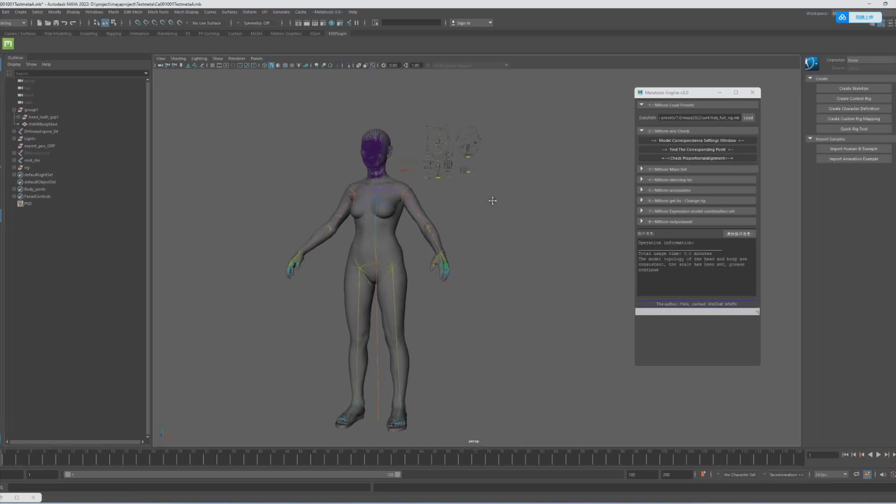
Calculate the joint positions for the body and the head in section 3, and apply the body joint positions
{"action": "left_click", "coordinate": [665, 169]}
{"action": "left_click", "coordinate": [663, 181]}
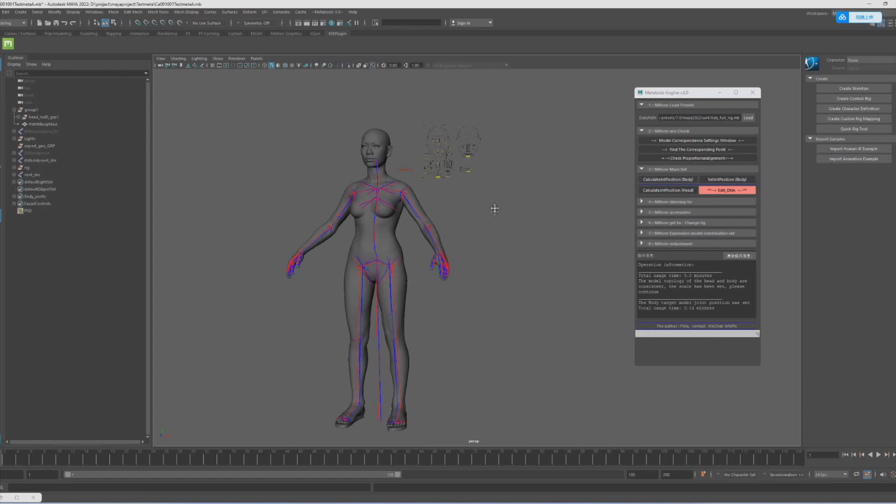
{"action": "left_click", "coordinate": [647, 190]}
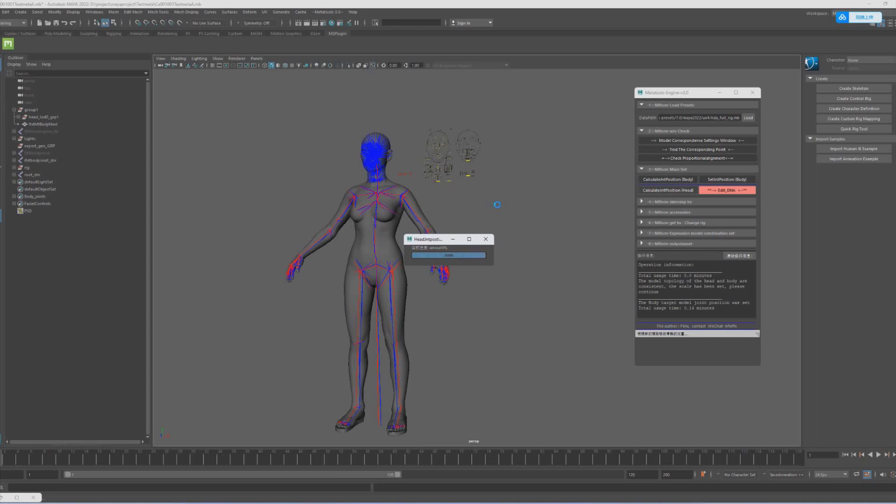
{"action": "left_click", "coordinate": [714, 180]}
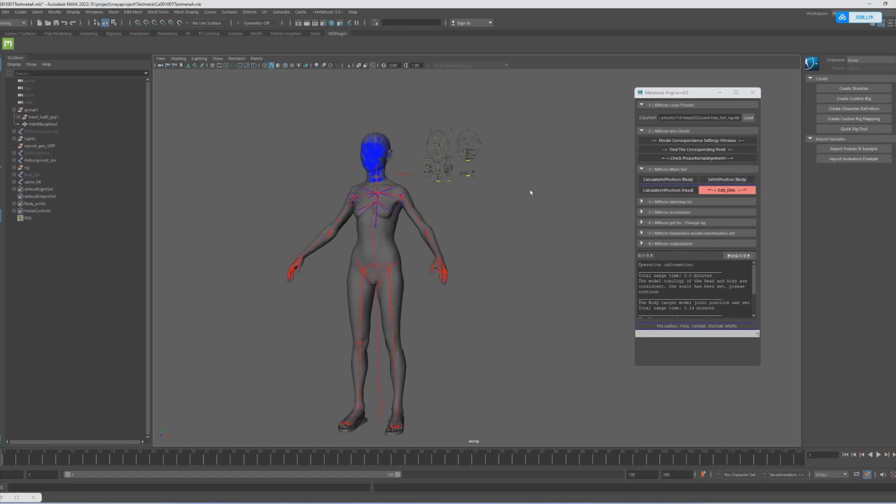
Run Edit_DNA for the character and check the Testmeta folder and its data subfolder for the generated DNA file
{"action": "left_click_drag", "start_coordinate": [895, 233], "coordinate": [388, 168]}
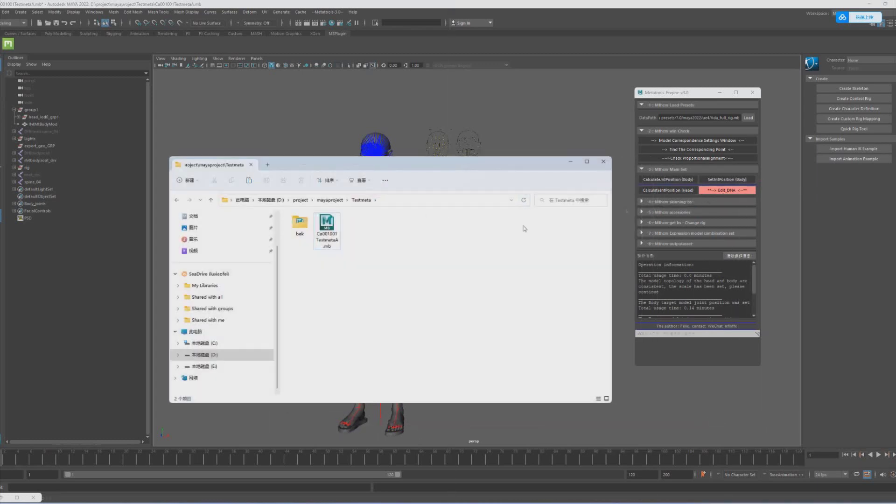
{"action": "left_click", "coordinate": [333, 240]}
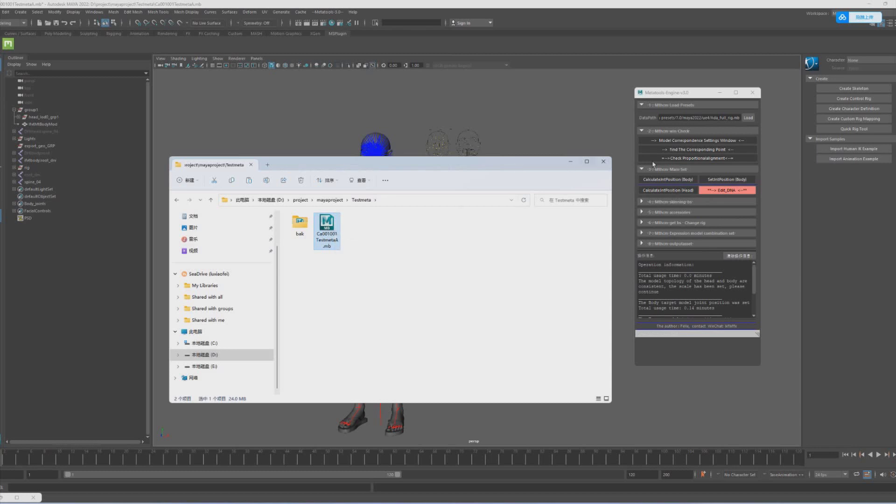
{"action": "left_click_drag", "start_coordinate": [452, 167], "coordinate": [895, 185]}
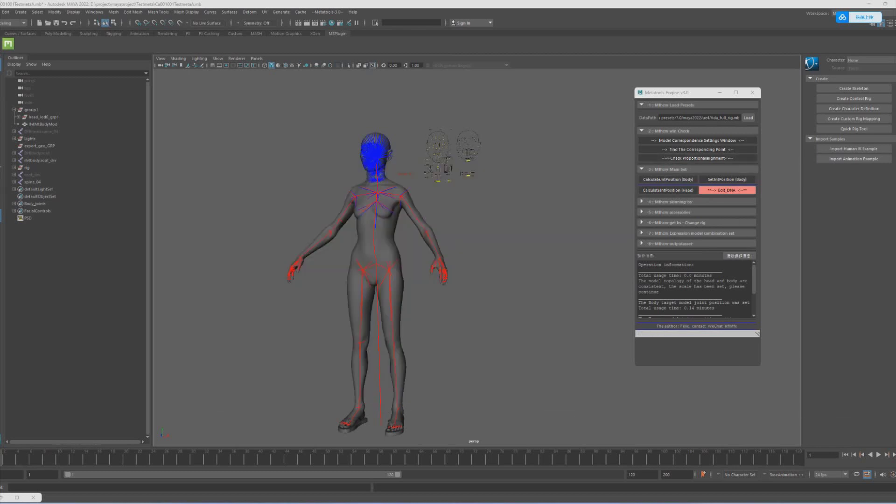
{"action": "left_click", "coordinate": [730, 191]}
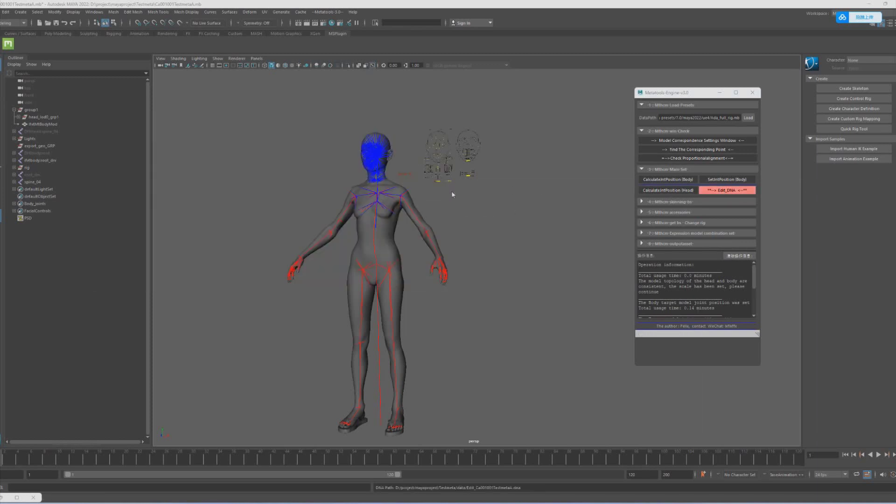
{"action": "left_click_drag", "start_coordinate": [895, 187], "coordinate": [438, 166]}
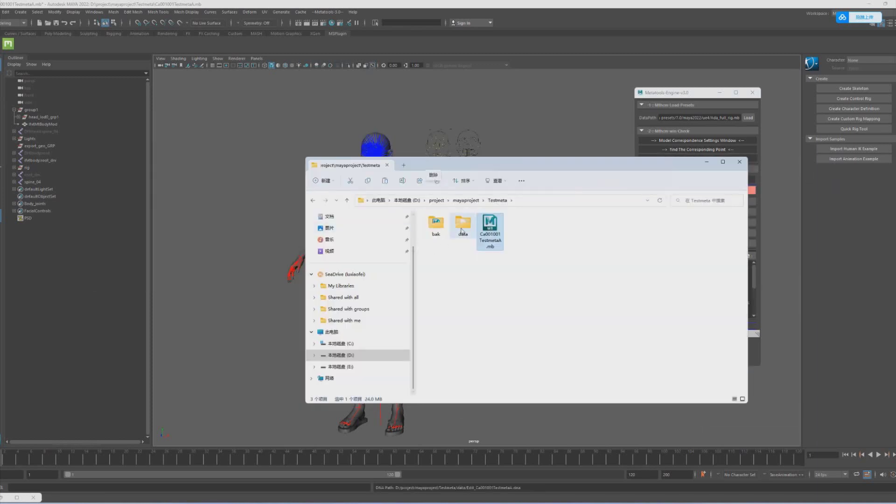
{"action": "double_click", "coordinate": [462, 229]}
{"action": "left_click_drag", "start_coordinate": [493, 278], "coordinate": [425, 216]}
{"action": "left_click_drag", "start_coordinate": [537, 167], "coordinate": [455, 179]}
Skin the character's head and body in section 4 with the fast copy-weights option enabled for both
{"action": "left_click", "coordinate": [642, 202]}
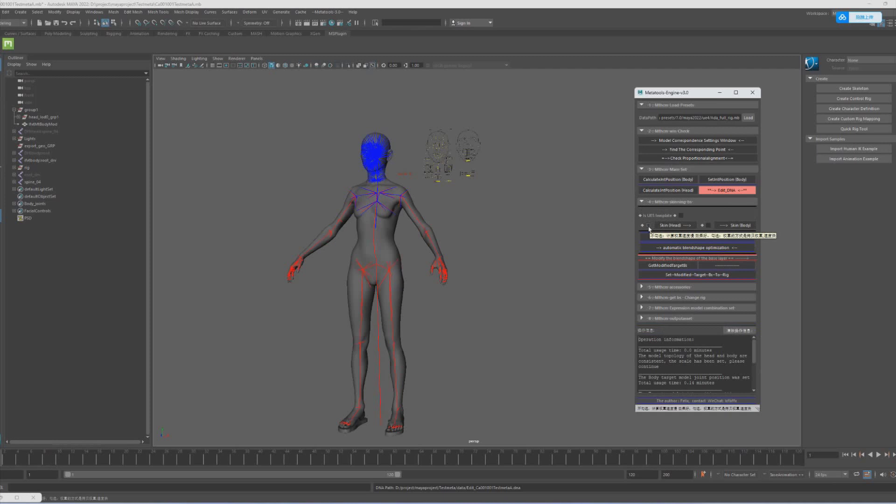
{"action": "left_click", "coordinate": [648, 225]}
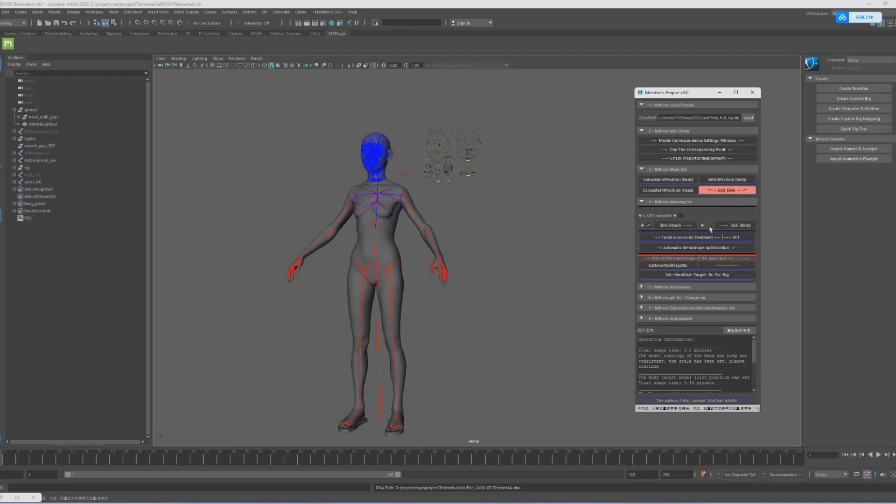
{"action": "left_click", "coordinate": [672, 226]}
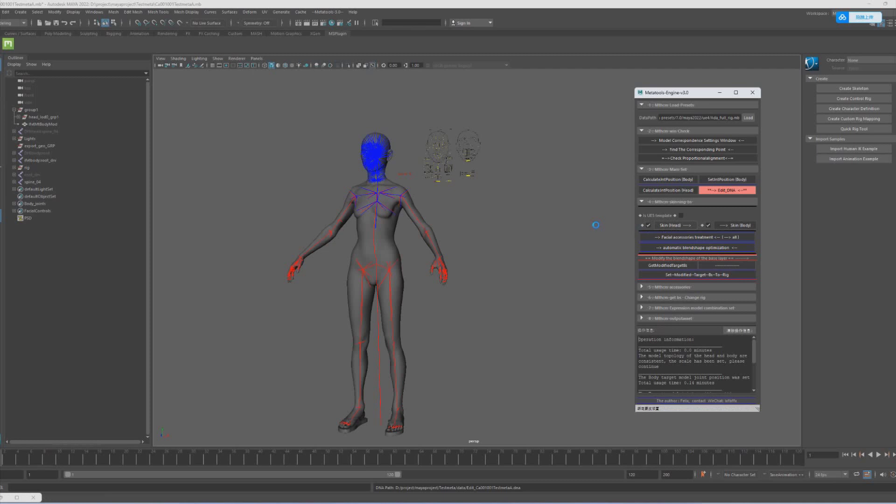
{"action": "left_click", "coordinate": [724, 226]}
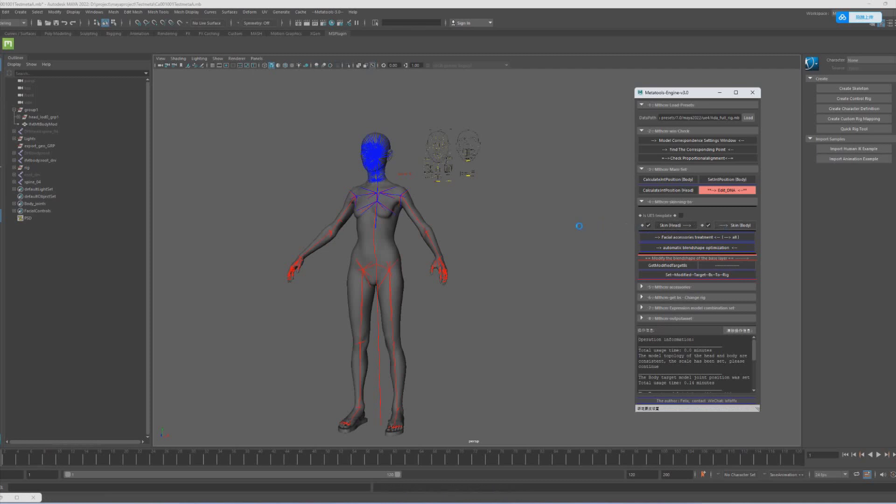
Process all facial accessories and run the automatic blendshape optimization
{"action": "left_click", "coordinate": [668, 238]}
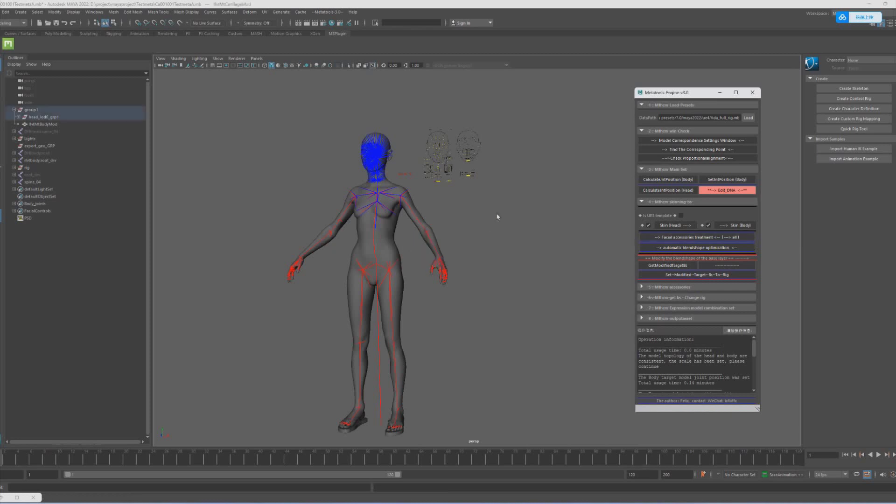
{"action": "left_click", "coordinate": [682, 249]}
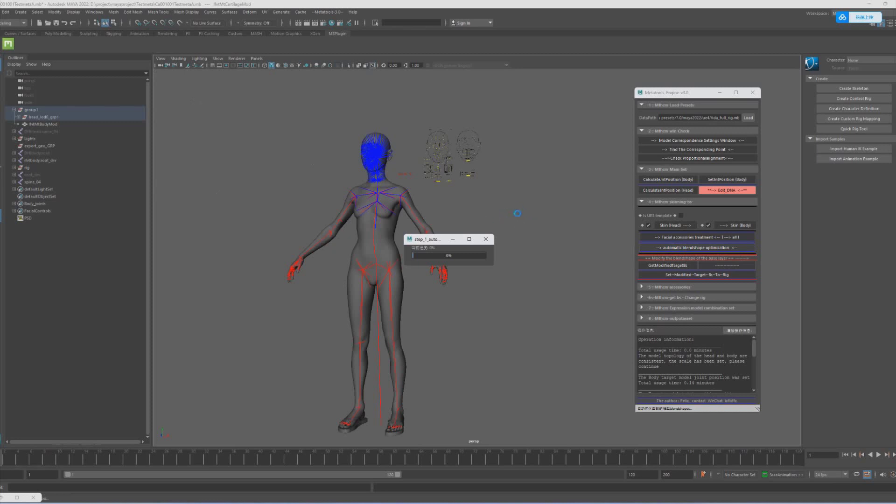
Hide the joints in the viewport and select the CTRL_C_jaw control on the facial control board
{"action": "left_click", "coordinate": [218, 59]}
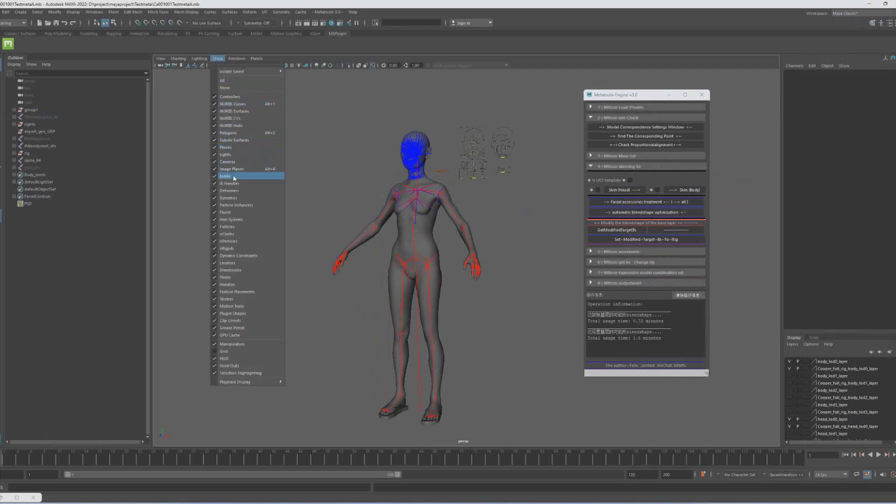
{"action": "left_click", "coordinate": [228, 176]}
{"action": "scroll", "coordinate": [433, 286], "scroll_direction": "up", "scroll_amount": 6}
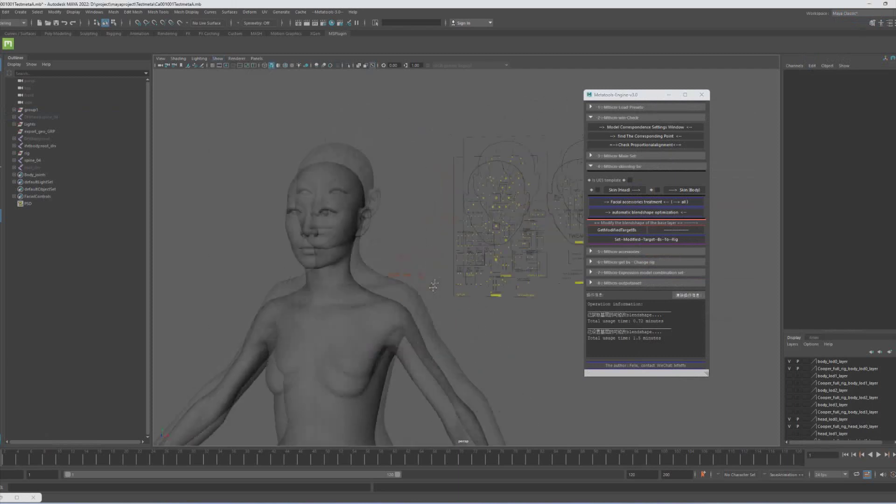
{"action": "scroll", "coordinate": [434, 285], "scroll_direction": "up", "scroll_amount": 2}
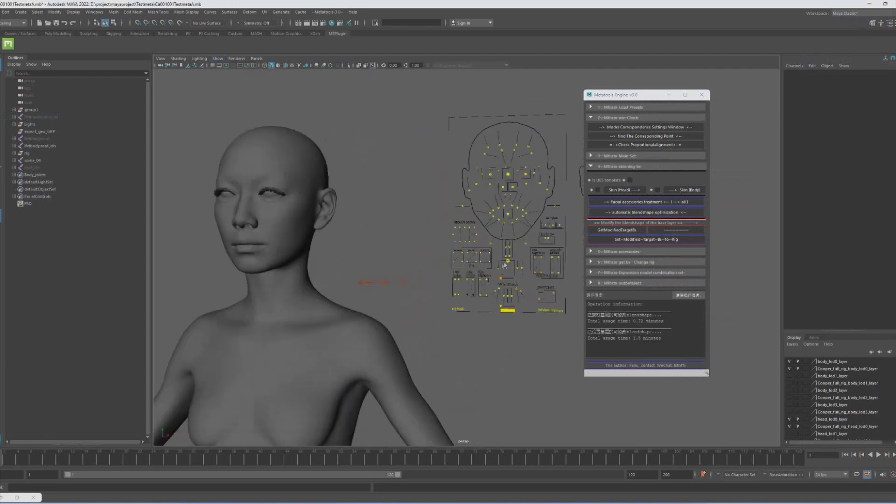
{"action": "left_click", "coordinate": [512, 257]}
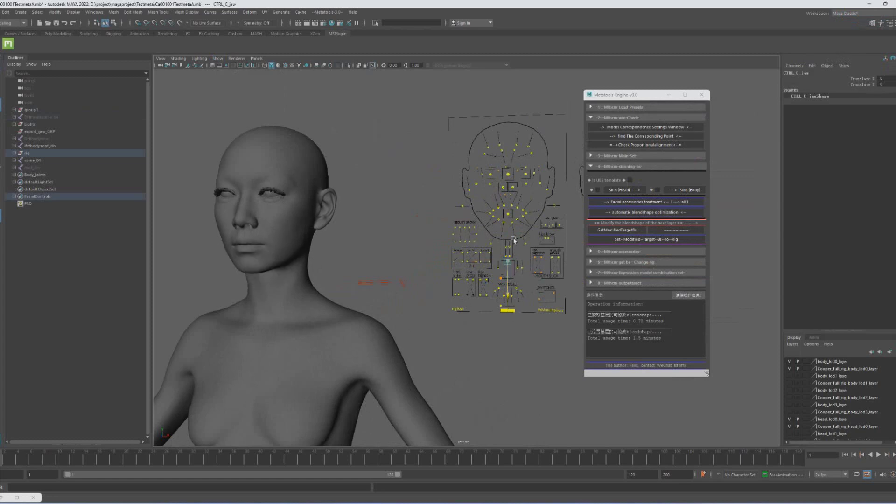
{"action": "scroll", "coordinate": [332, 208], "scroll_direction": "down", "scroll_amount": 8}
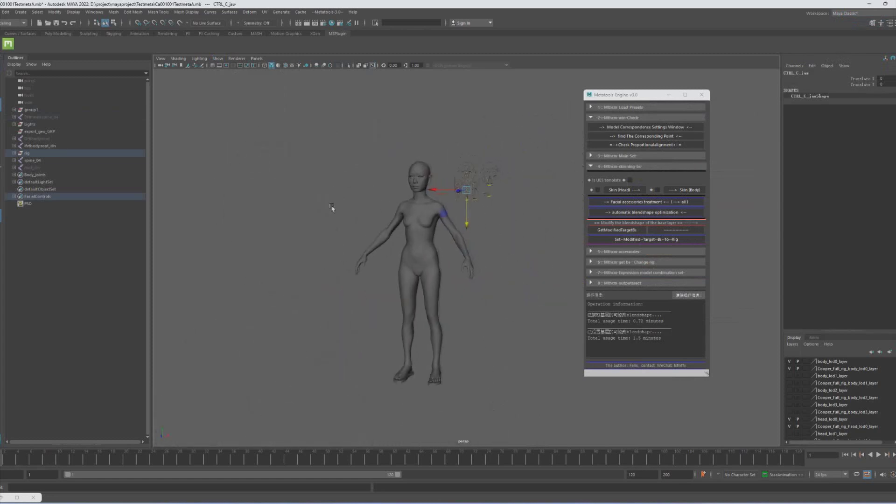
{"action": "scroll", "coordinate": [331, 208], "scroll_direction": "up", "scroll_amount": 3}
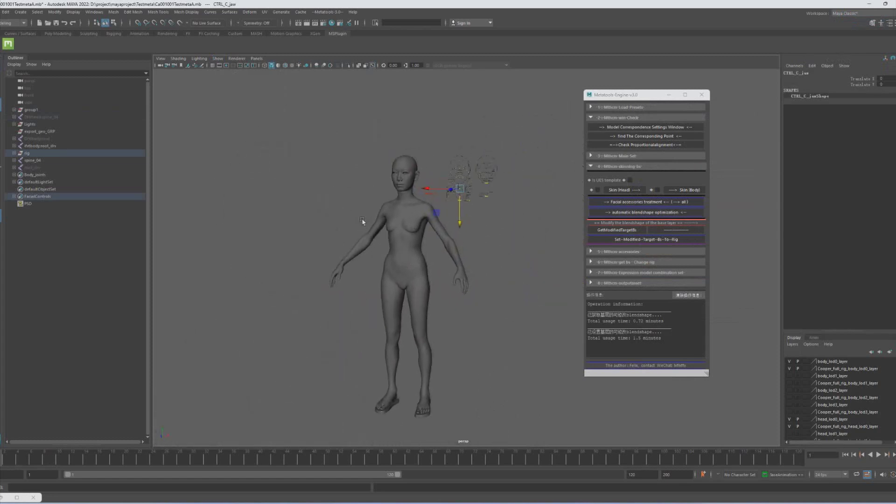
Review the target and base meshes in the Model Correspondence Settings Window, close and reopen it, and minimize it
{"action": "left_click", "coordinate": [608, 231]}
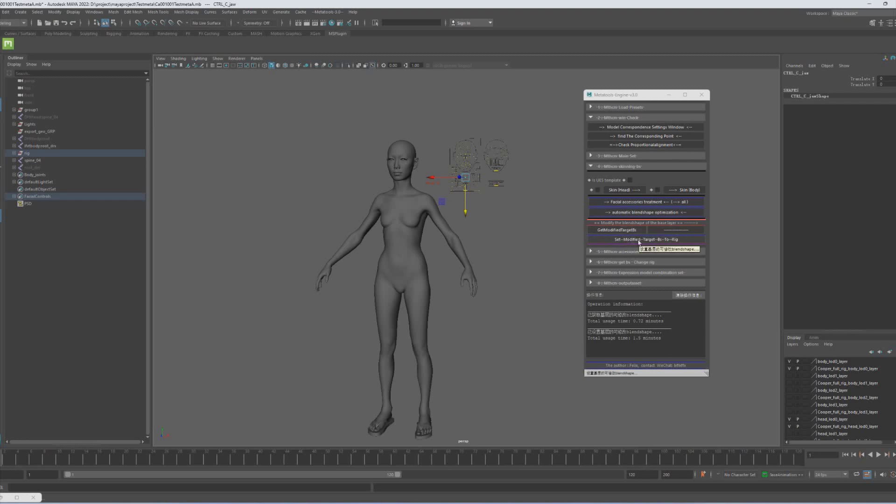
{"action": "left_click_drag", "start_coordinate": [496, 270], "coordinate": [497, 272], "text": "alt"}
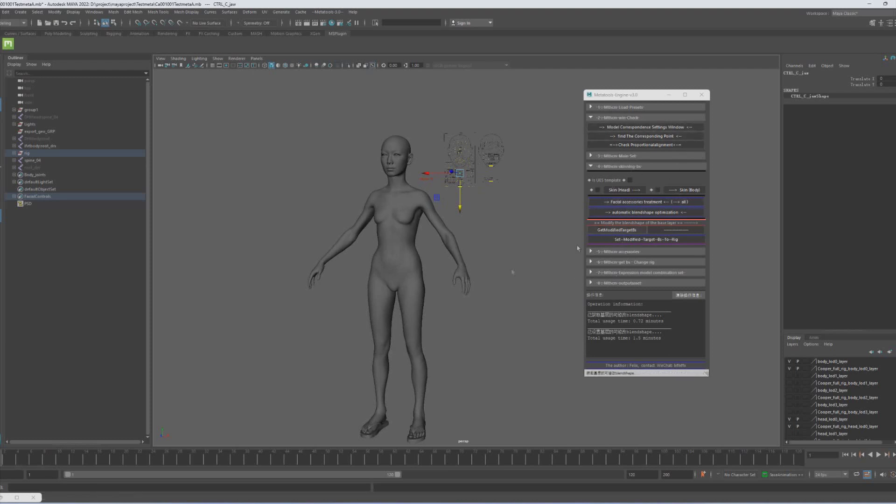
{"action": "left_click", "coordinate": [2, 498]}
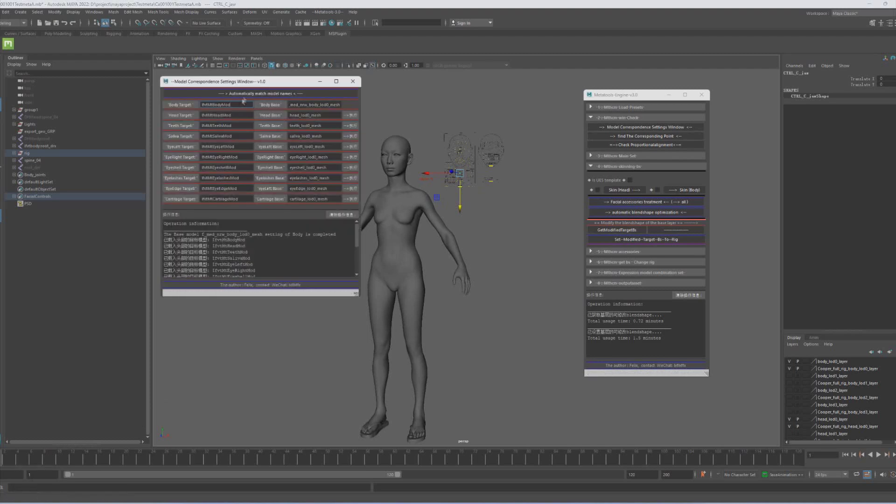
{"action": "left_click_drag", "start_coordinate": [248, 83], "coordinate": [255, 94]}
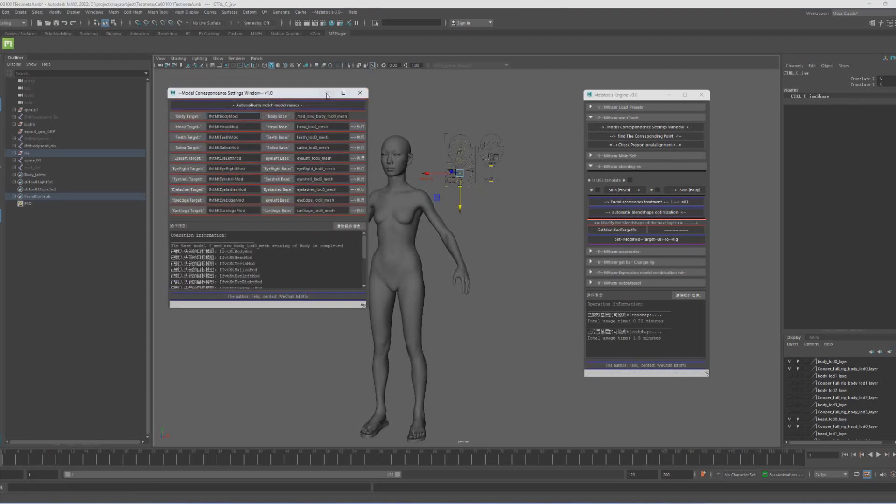
{"action": "left_click", "coordinate": [360, 93]}
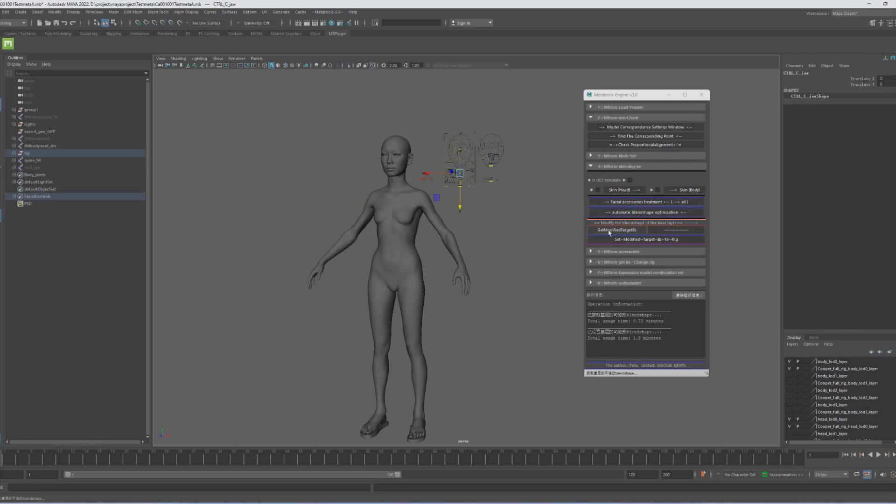
{"action": "left_click", "coordinate": [628, 128]}
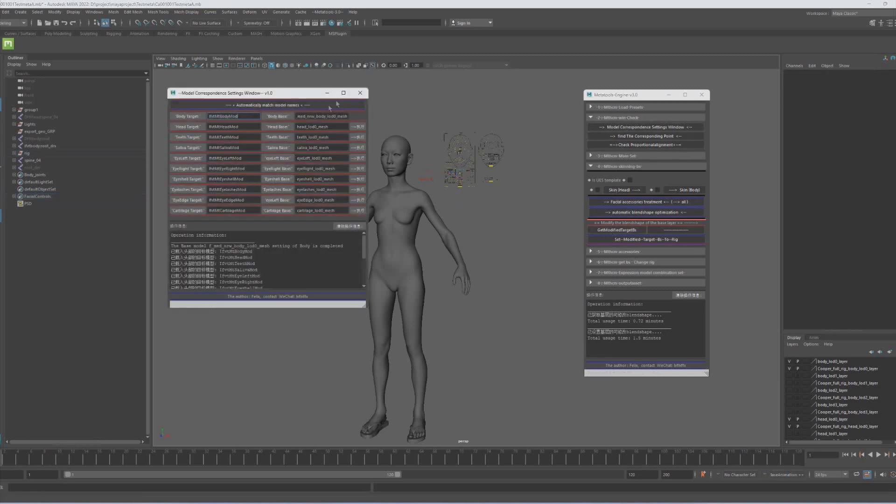
{"action": "left_click", "coordinate": [327, 93]}
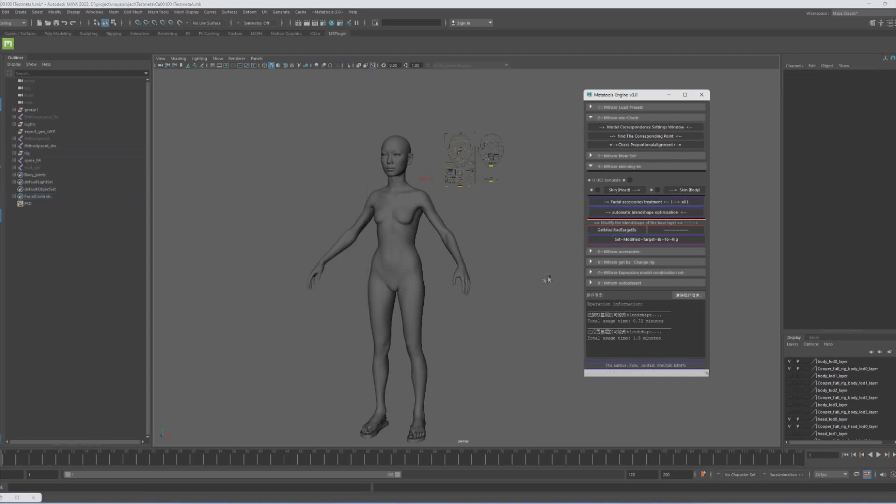
Extract the base layer's modifiable blendshape targets with GetModifiedTargetBs and inspect the generated expression heads up close
{"action": "left_click", "coordinate": [610, 230]}
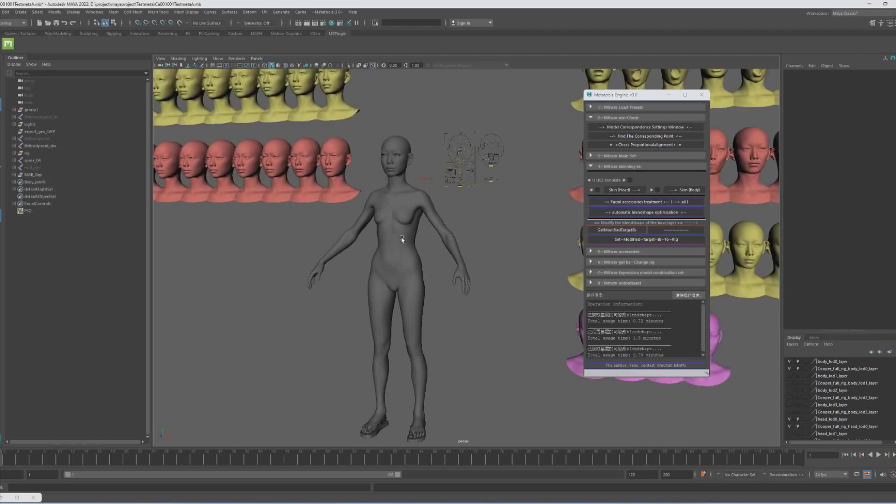
{"action": "scroll", "coordinate": [402, 239], "scroll_direction": "down", "scroll_amount": 5}
{"action": "scroll", "coordinate": [449, 333], "scroll_direction": "up", "scroll_amount": 5}
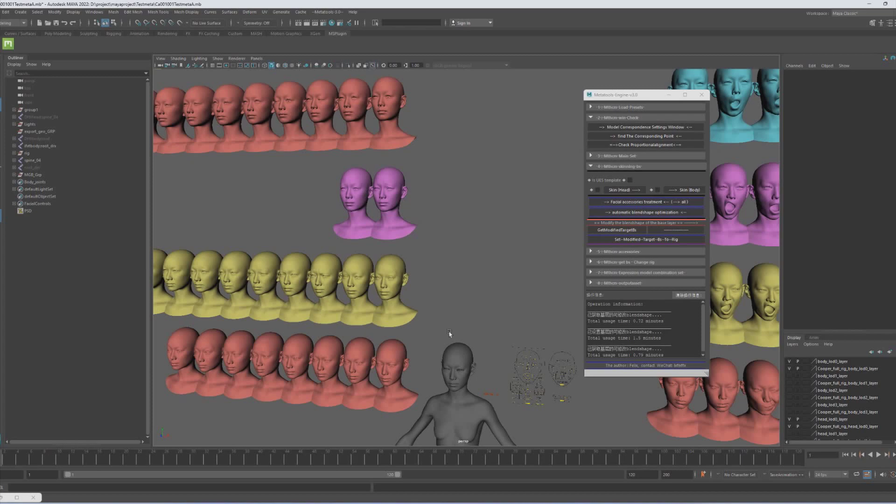
{"action": "left_click_drag", "start_coordinate": [449, 333], "coordinate": [480, 337], "text": "alt"}
{"action": "middle_click_drag", "start_coordinate": [349, 208], "coordinate": [441, 265], "text": "alt"}
{"action": "scroll", "coordinate": [348, 274], "scroll_direction": "up", "scroll_amount": 6}
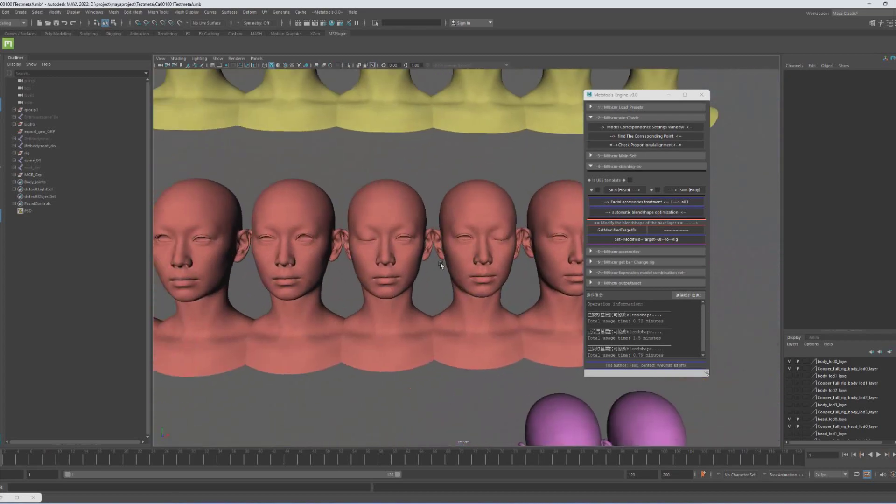
Smooth the surface below the outer corner of the closed eye on eye_blink_L_MGB with the Smooth sculpting tool
{"action": "scroll", "coordinate": [441, 265], "scroll_direction": "up", "scroll_amount": 10}
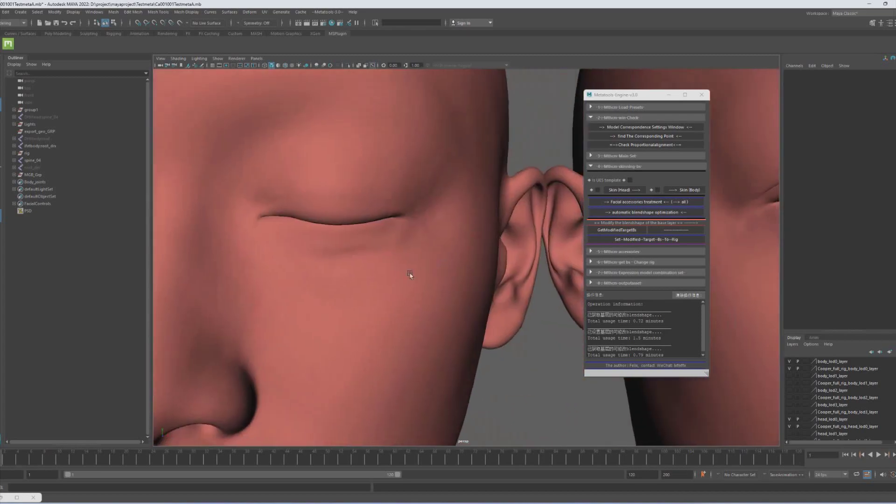
{"action": "left_click", "coordinate": [389, 270]}
{"action": "scroll", "coordinate": [397, 261], "scroll_direction": "up", "scroll_amount": 6}
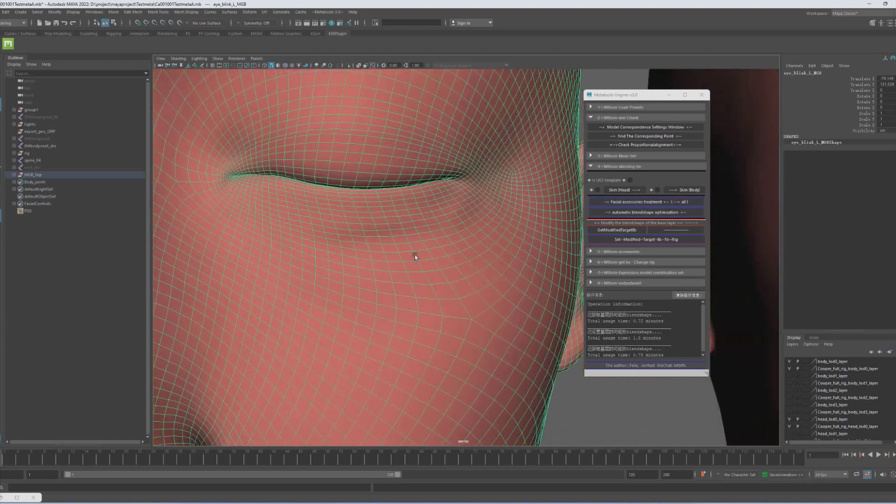
{"action": "left_click", "coordinate": [89, 34]}
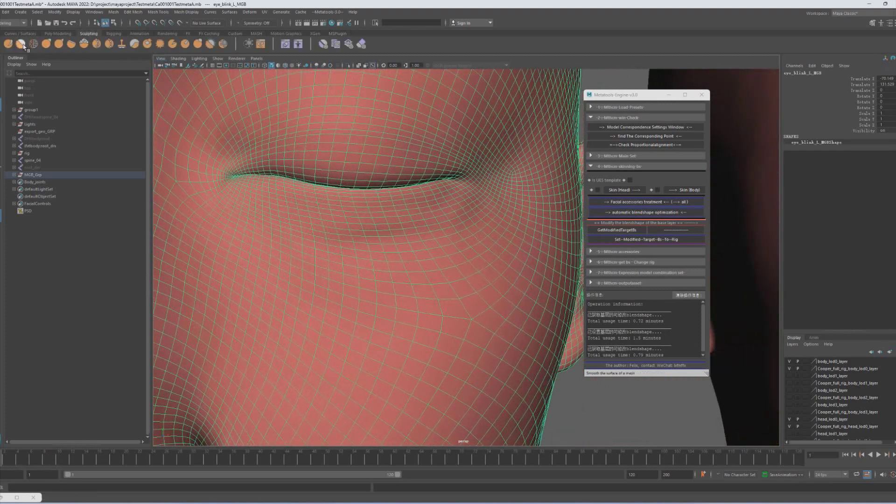
{"action": "left_click", "coordinate": [20, 44]}
{"action": "scroll", "coordinate": [435, 228], "scroll_direction": "up", "scroll_amount": 2}
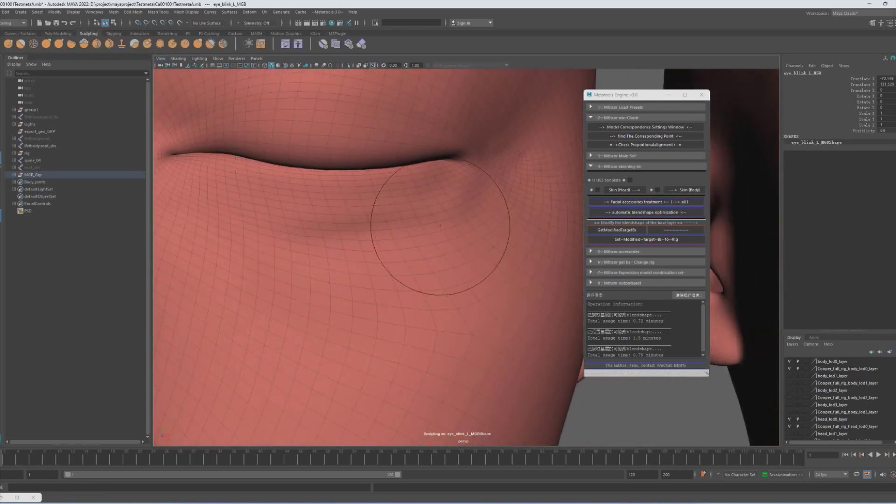
{"action": "left_click_drag", "start_coordinate": [456, 207], "coordinate": [457, 206]}
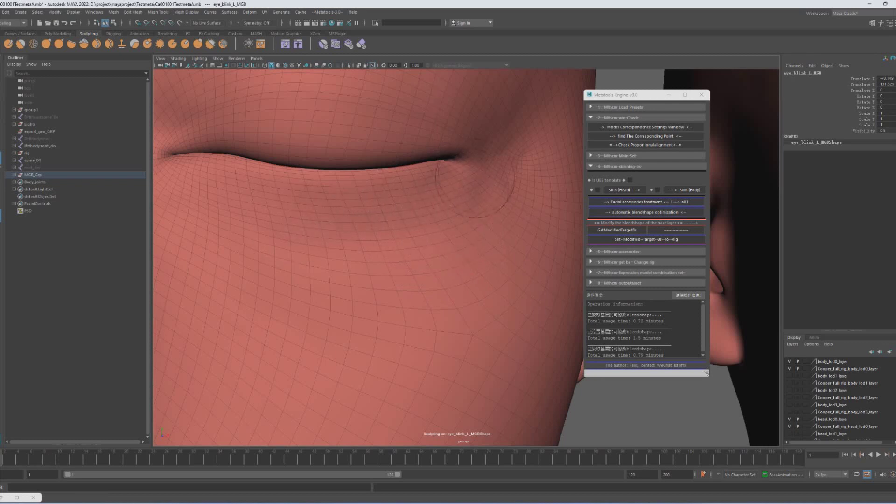
{"action": "scroll", "coordinate": [380, 233], "scroll_direction": "down", "scroll_amount": 2}
{"action": "mouse_move", "coordinate": [390, 236]}
{"action": "left_mouse_down", "text": "alt"}
{"action": "mouse_move", "coordinate": [371, 226]}
{"action": "mouse_move", "coordinate": [270, 224]}
{"action": "left_mouse_up", "text": "alt"}
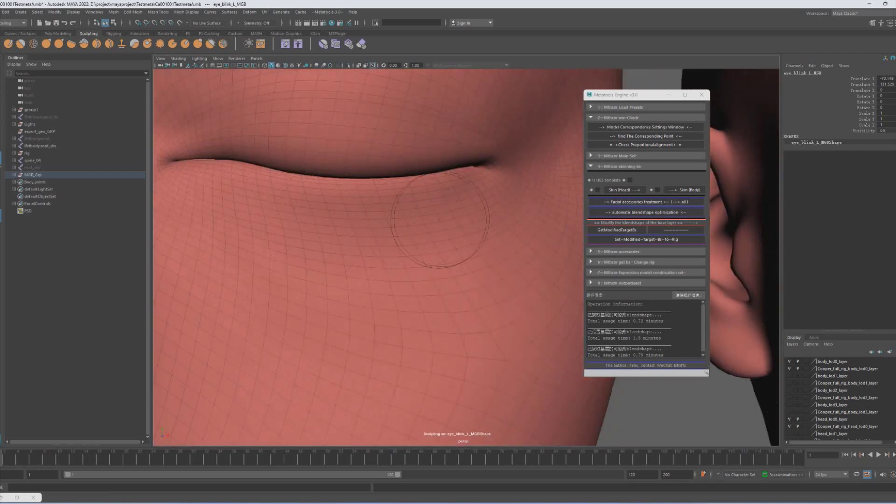
{"action": "mouse_move", "coordinate": [493, 201]}
{"action": "left_mouse_down", "text": "alt"}
{"action": "mouse_move", "coordinate": [456, 197]}
{"action": "mouse_move", "coordinate": [454, 140]}
{"action": "mouse_move", "coordinate": [404, 148]}
{"action": "left_mouse_up", "text": "alt"}
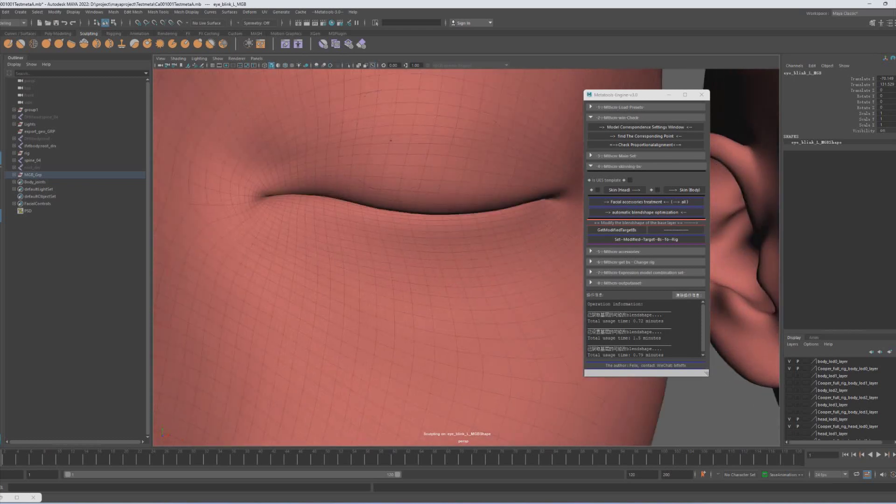
{"action": "left_click_drag", "start_coordinate": [470, 130], "coordinate": [448, 166], "text": "alt"}
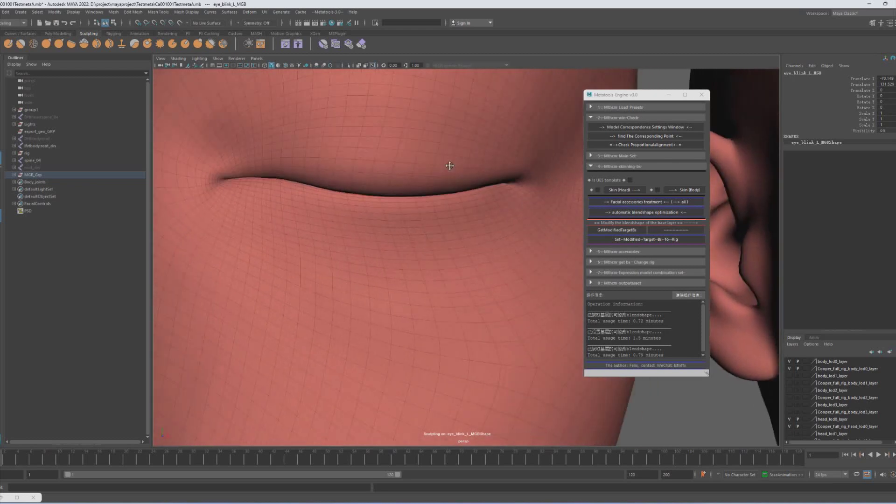
Deform the middle of the eye_blink_L_MGB upper eyelid by rotating a soft-selected vertex at the lid edge
{"action": "left_click_drag", "start_coordinate": [396, 224], "coordinate": [365, 161], "text": "alt"}
{"action": "right_click", "coordinate": [365, 154]}
{"action": "right_click_drag", "start_coordinate": [361, 155], "coordinate": [331, 155]}
{"action": "left_click", "coordinate": [365, 164]}
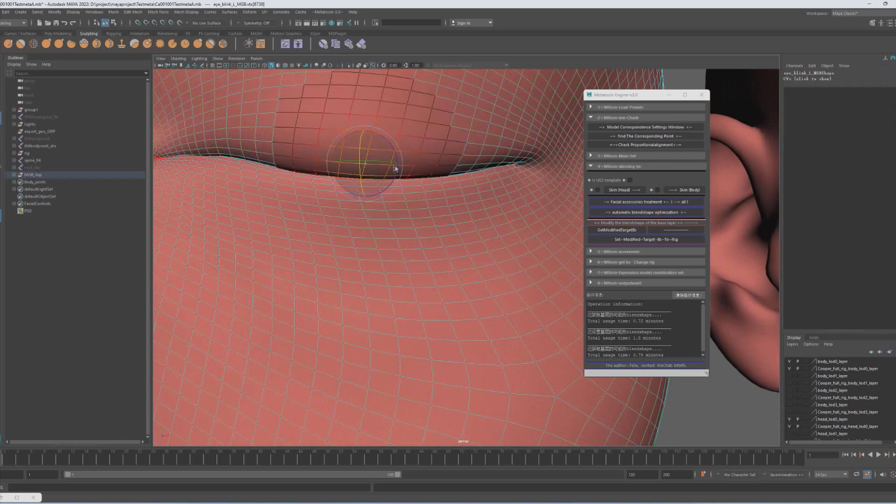
{"action": "left_click_drag", "start_coordinate": [402, 155], "coordinate": [406, 170]}
{"action": "left_click_drag", "start_coordinate": [257, 173], "coordinate": [270, 175], "text": "alt"}
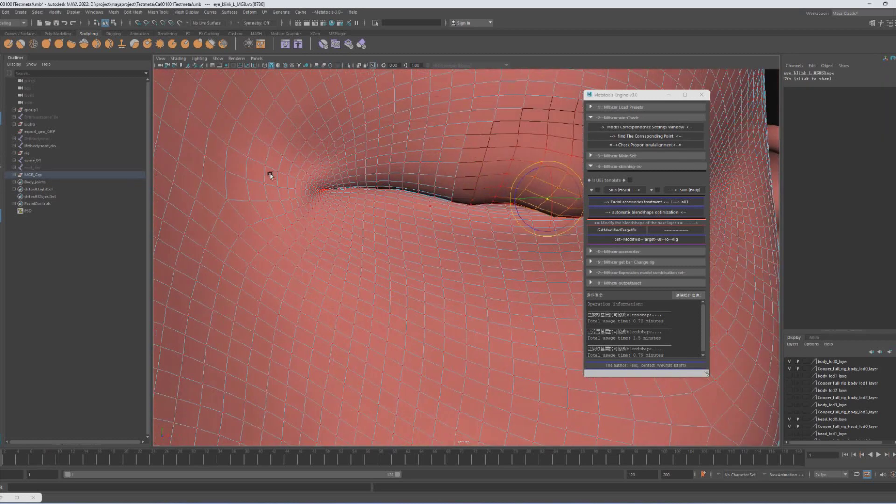
Raise the upper eyelid near the inner corner, pull down the neighbouring soft-selected lid area, and return to object mode
{"action": "left_click", "coordinate": [376, 182]}
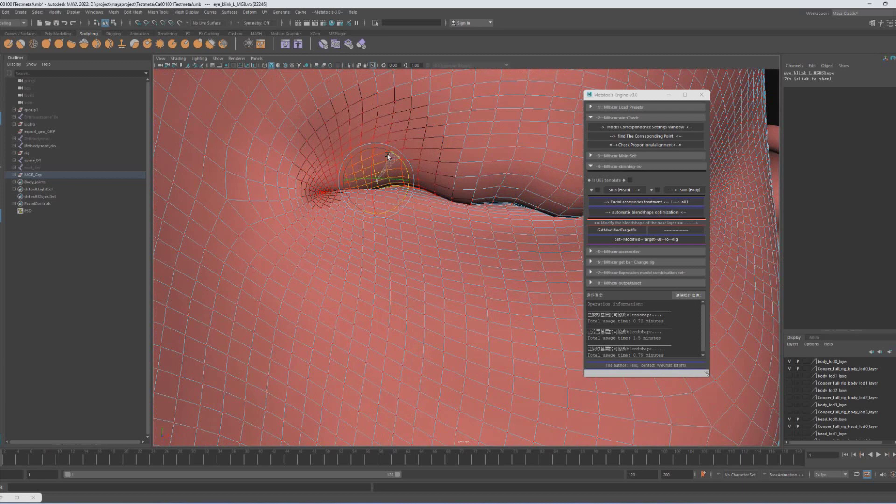
{"action": "left_click_drag", "start_coordinate": [379, 166], "coordinate": [377, 154]}
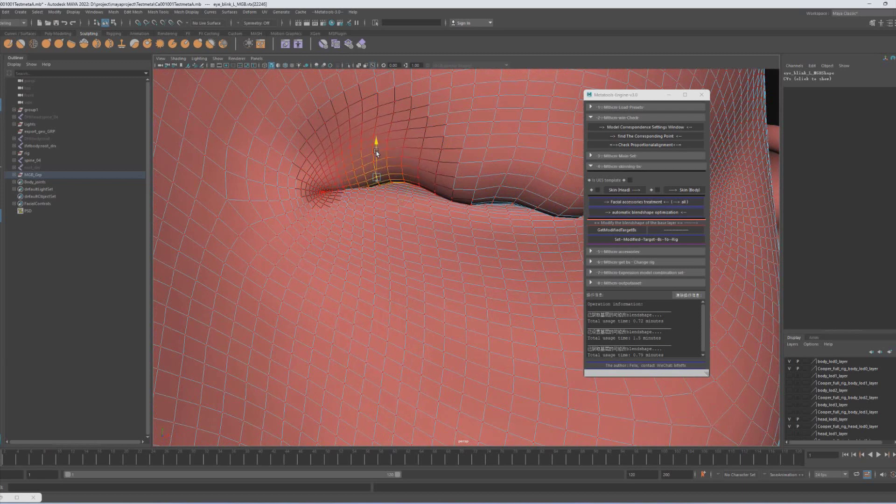
{"action": "left_click", "coordinate": [436, 175]}
{"action": "key", "text": "b"}
{"action": "left_click_drag", "start_coordinate": [435, 144], "coordinate": [436, 161]}
{"action": "left_click_drag", "start_coordinate": [470, 194], "coordinate": [468, 194]}
{"action": "right_click_drag", "start_coordinate": [489, 152], "coordinate": [506, 149]}
{"action": "left_click_drag", "start_coordinate": [482, 197], "coordinate": [379, 188], "text": "alt"}
{"action": "scroll", "coordinate": [379, 188], "scroll_direction": "down", "scroll_amount": 4}
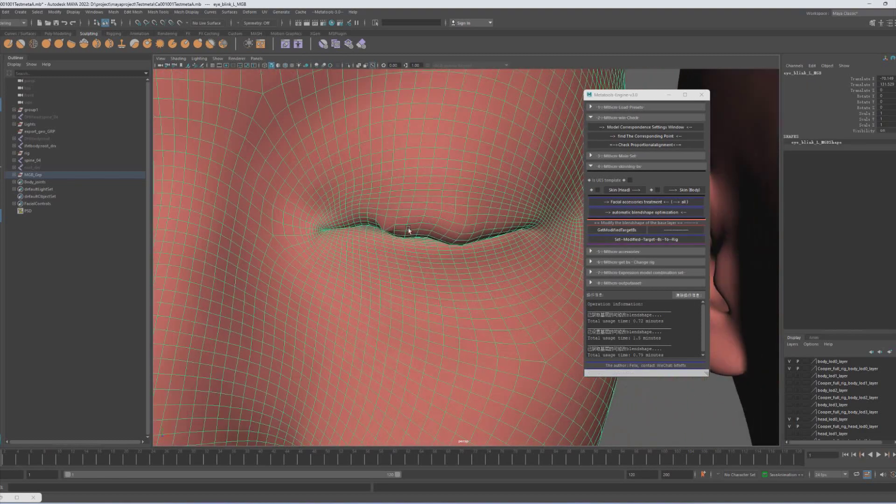
Duplicate the modified eye_blink_L_MGB head and rename the copy dd
{"action": "scroll", "coordinate": [421, 201], "scroll_direction": "down", "scroll_amount": 5}
{"action": "key", "text": "ctrl+d"}
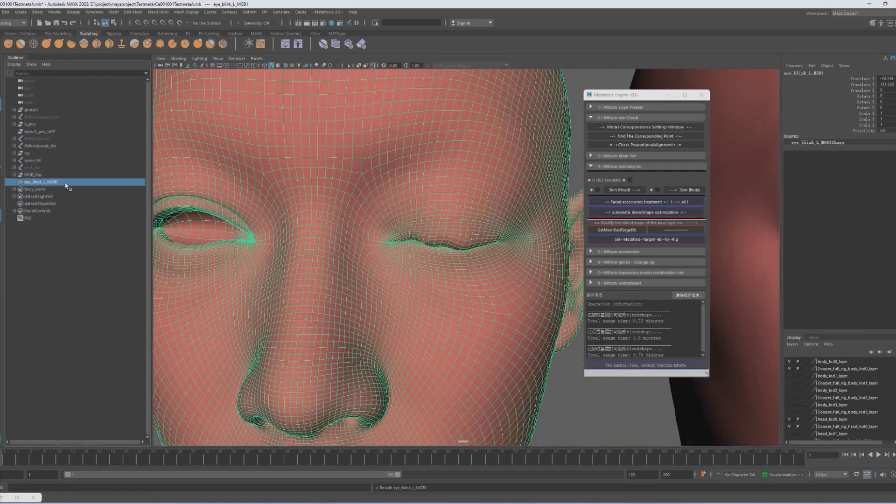
{"action": "double_click", "coordinate": [42, 182]}
{"action": "type", "text": "dd"}
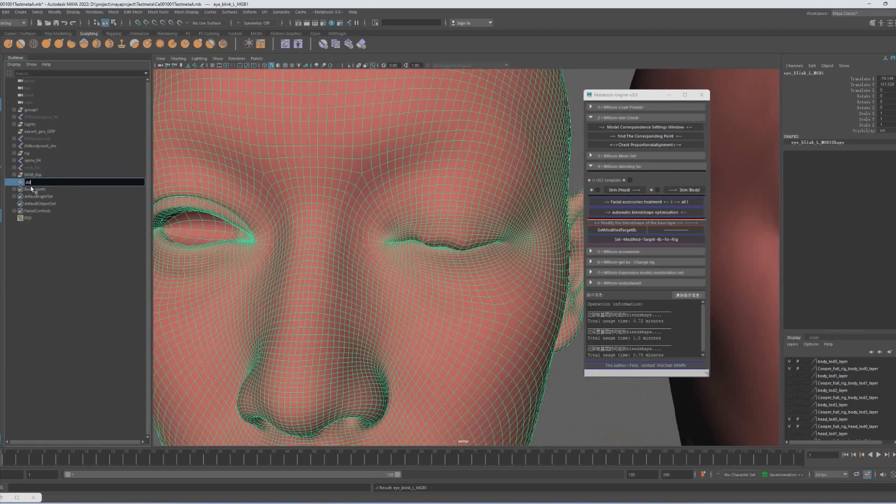
{"action": "key", "text": "Return"}
{"action": "key", "text": "f"}
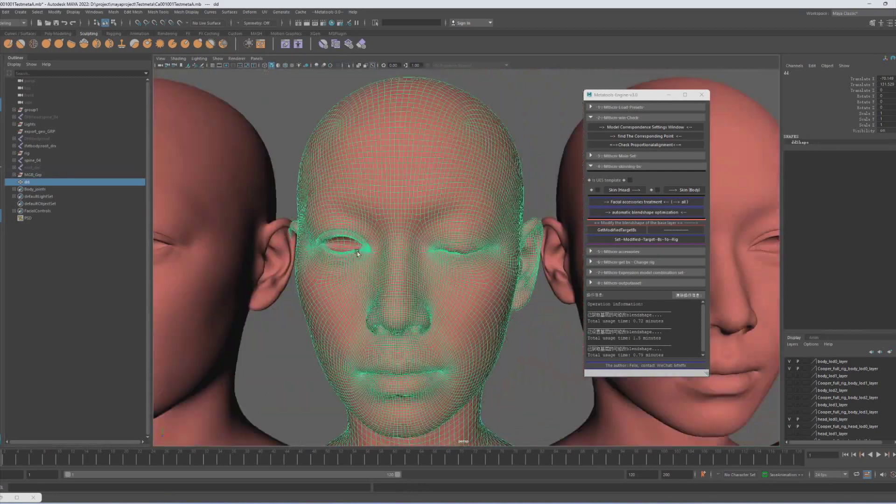
In vertex mode, widen the soft selection around the central lower-lip vertex of jaw_open_MGB and pull the lip down slightly
{"action": "scroll", "coordinate": [330, 252], "scroll_direction": "down", "scroll_amount": 15}
{"action": "middle_click_drag", "start_coordinate": [407, 285], "coordinate": [230, 208], "text": "alt"}
{"action": "scroll", "coordinate": [436, 282], "scroll_direction": "up", "scroll_amount": 10}
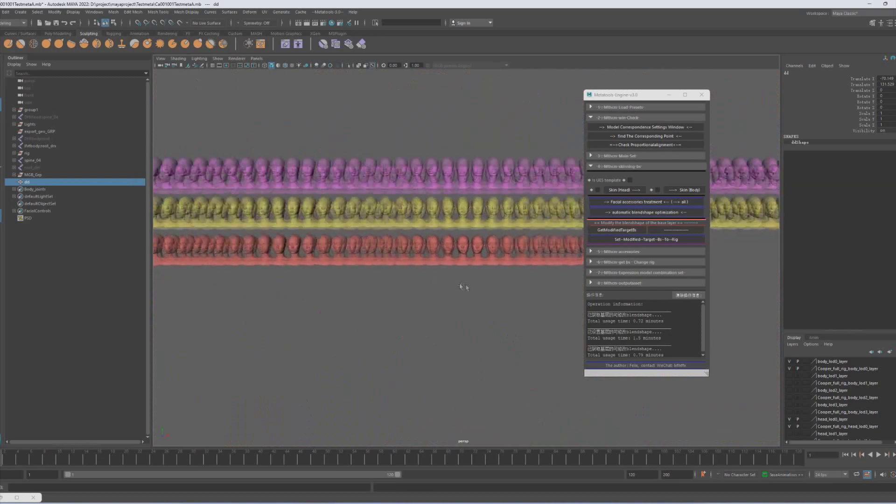
{"action": "scroll", "coordinate": [436, 282], "scroll_direction": "up", "scroll_amount": 8}
{"action": "left_click", "coordinate": [369, 243]}
{"action": "scroll", "coordinate": [367, 243], "scroll_direction": "up", "scroll_amount": 4}
{"action": "middle_click_drag", "start_coordinate": [287, 235], "coordinate": [372, 223], "text": "alt"}
{"action": "scroll", "coordinate": [372, 224], "scroll_direction": "up", "scroll_amount": 7}
{"action": "middle_click_drag", "start_coordinate": [202, 113], "coordinate": [440, 195], "text": "alt"}
{"action": "scroll", "coordinate": [440, 195], "scroll_direction": "up", "scroll_amount": 4}
{"action": "right_click_drag", "start_coordinate": [441, 196], "coordinate": [406, 195]}
{"action": "left_click", "coordinate": [426, 188]}
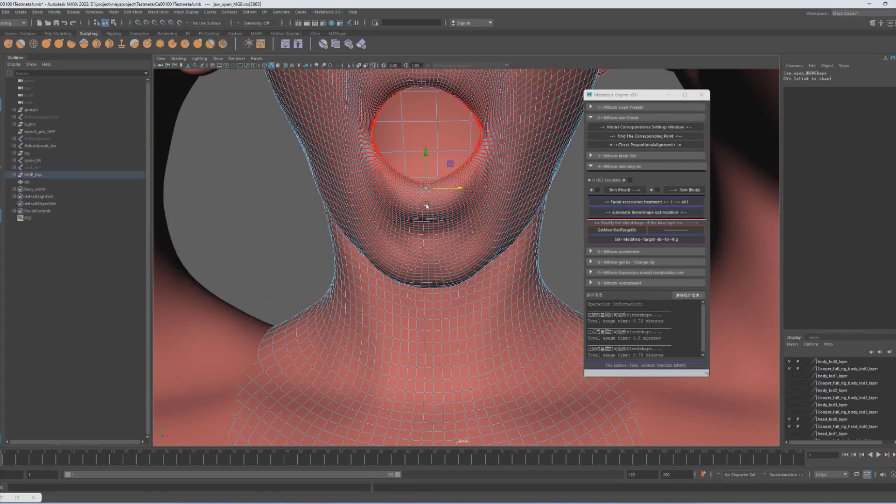
{"action": "key", "text": "b"}
{"action": "left_click_drag", "start_coordinate": [425, 204], "coordinate": [525, 212]}
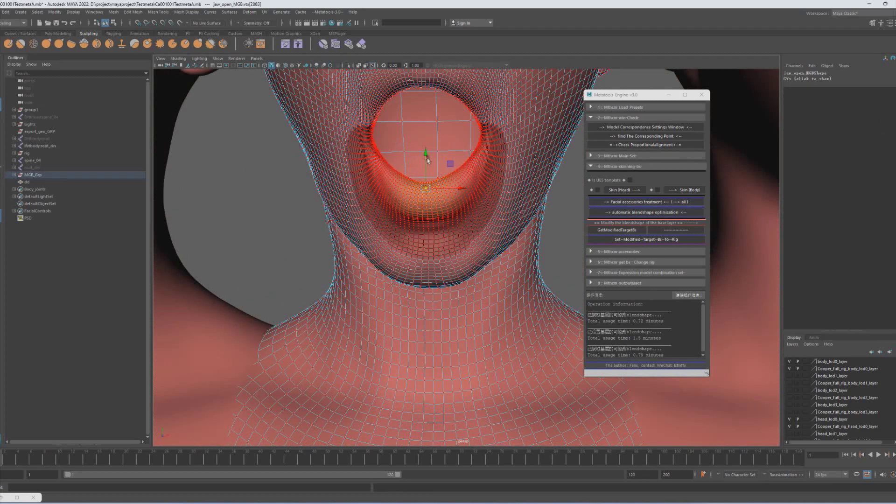
{"action": "key", "text": "b"}
{"action": "left_click_drag", "start_coordinate": [416, 223], "coordinate": [558, 245]}
{"action": "left_click_drag", "start_coordinate": [425, 153], "coordinate": [424, 153]}
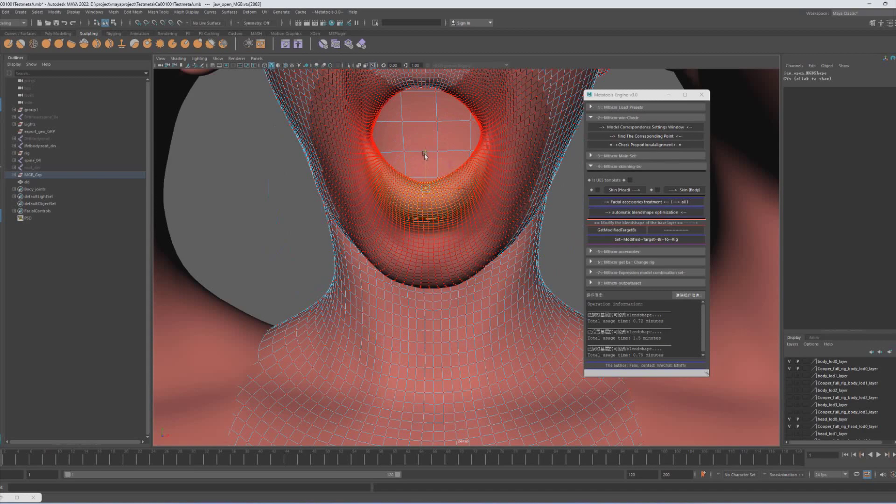
Adjust the soft selection around a vertex below the lower lip, rotate that area, and return to object mode
{"action": "left_click", "coordinate": [427, 223]}
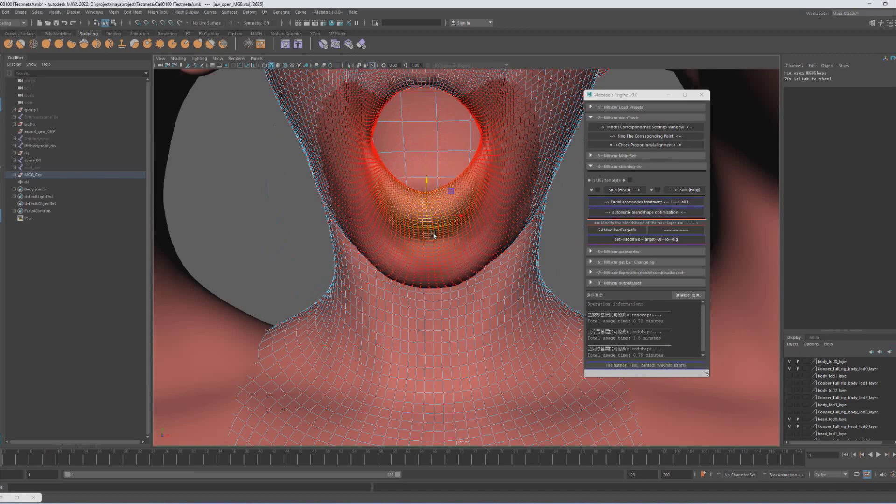
{"action": "key", "text": "b"}
{"action": "key", "text": "b"}
{"action": "left_click_drag", "start_coordinate": [444, 233], "coordinate": [461, 237]}
{"action": "key", "text": "e"}
{"action": "scroll", "coordinate": [412, 232], "scroll_direction": "up", "scroll_amount": 3}
{"action": "scroll", "coordinate": [412, 233], "scroll_direction": "up", "scroll_amount": 1}
{"action": "left_click_drag", "start_coordinate": [429, 170], "coordinate": [404, 166]}
{"action": "right_click_drag", "start_coordinate": [456, 164], "coordinate": [489, 150]}
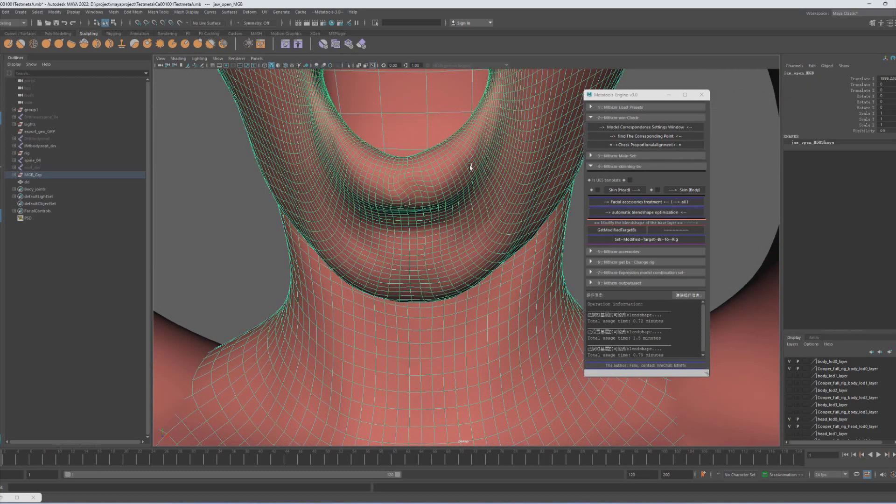
Duplicate the modified jaw_open_MGB head, unparent the copy, and rename it open
{"action": "key", "text": "f"}
{"action": "left_click", "coordinate": [342, 235]}
{"action": "scroll", "coordinate": [415, 174], "scroll_direction": "down", "scroll_amount": 1}
{"action": "left_click", "coordinate": [418, 172]}
{"action": "key", "text": "ctrl+d"}
{"action": "key", "text": "shift+p"}
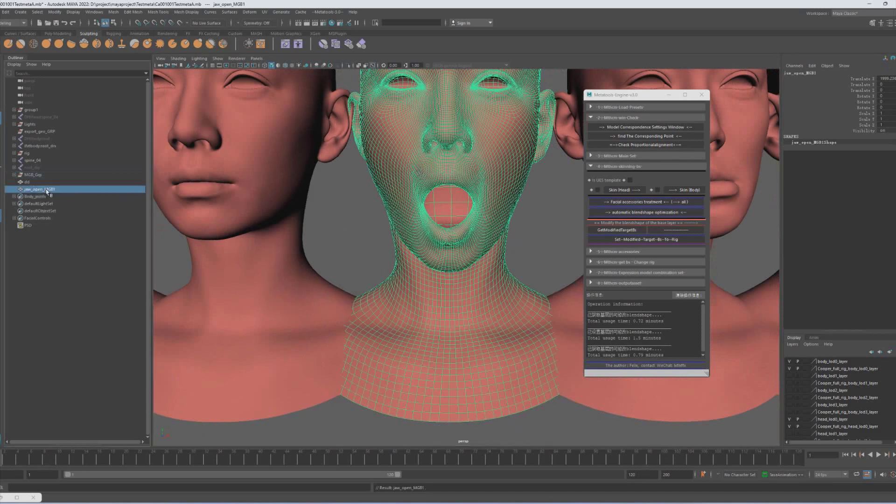
{"action": "double_click", "coordinate": [47, 189]}
{"action": "left_click_drag", "start_coordinate": [44, 190], "coordinate": [57, 190]}
{"action": "key", "text": "BackSpace"}
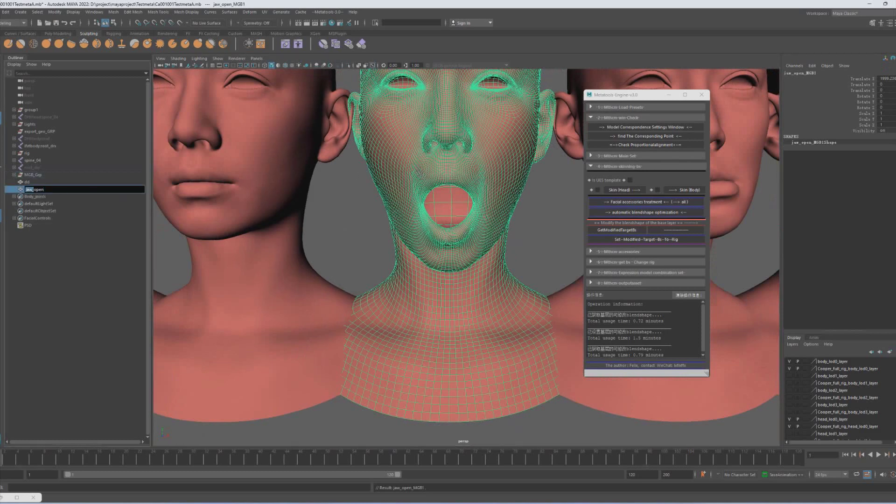
{"action": "key", "text": "BackSpace"}
{"action": "key", "text": "Return"}
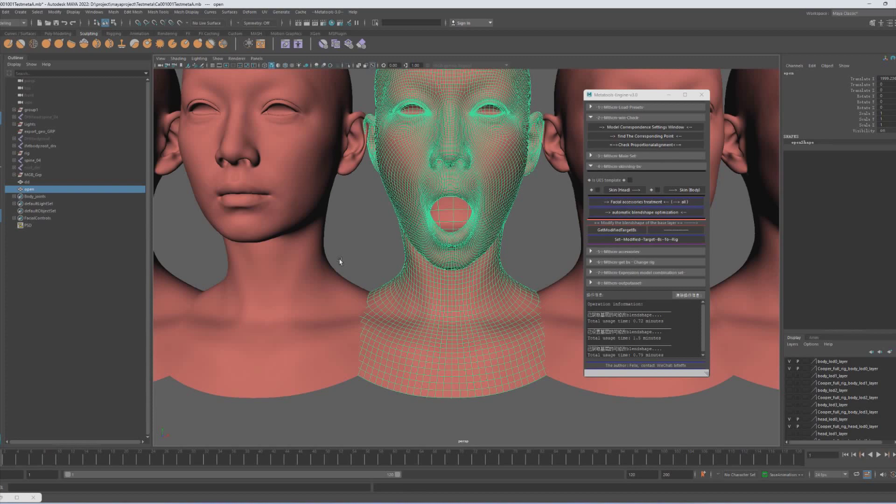
Deselect the open head and apply the modified blendshape targets to the rig with Set-Modified-Target-Bs-To-Rig
{"action": "scroll", "coordinate": [385, 279], "scroll_direction": "down", "scroll_amount": 15}
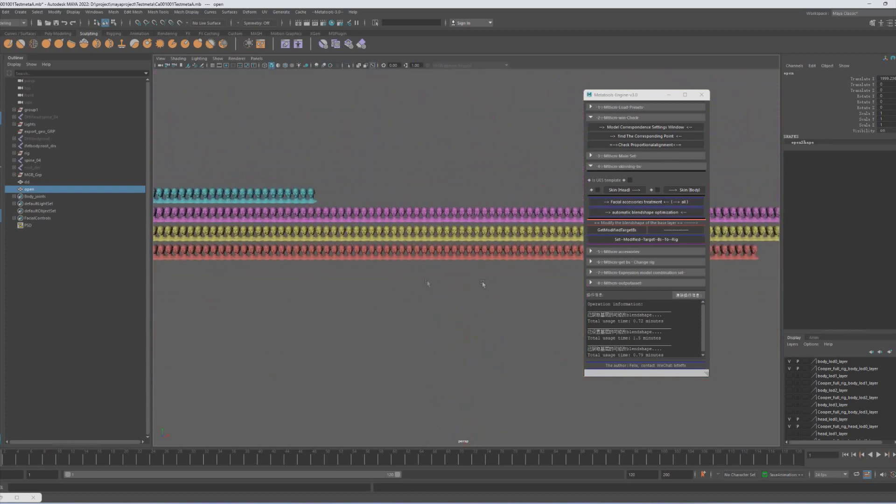
{"action": "scroll", "coordinate": [369, 250], "scroll_direction": "up", "scroll_amount": 15}
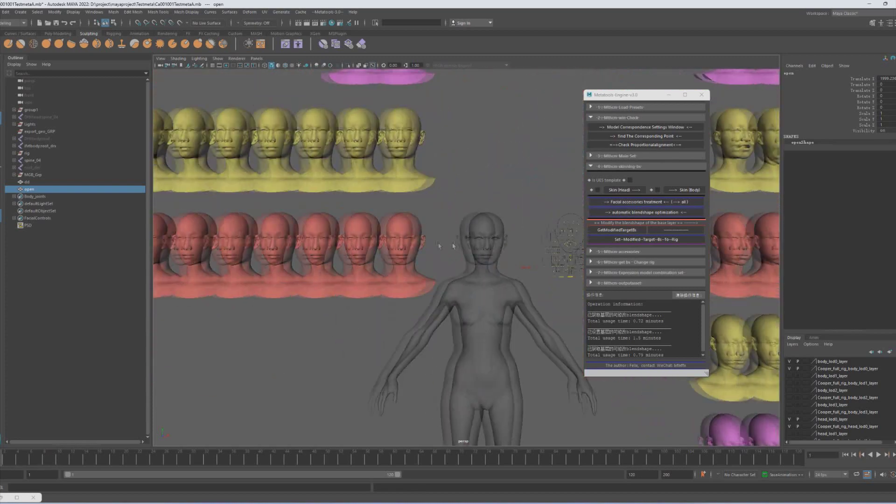
{"action": "left_click", "coordinate": [504, 222]}
{"action": "scroll", "coordinate": [466, 233], "scroll_direction": "down", "scroll_amount": 12}
{"action": "scroll", "coordinate": [433, 241], "scroll_direction": "up", "scroll_amount": 4}
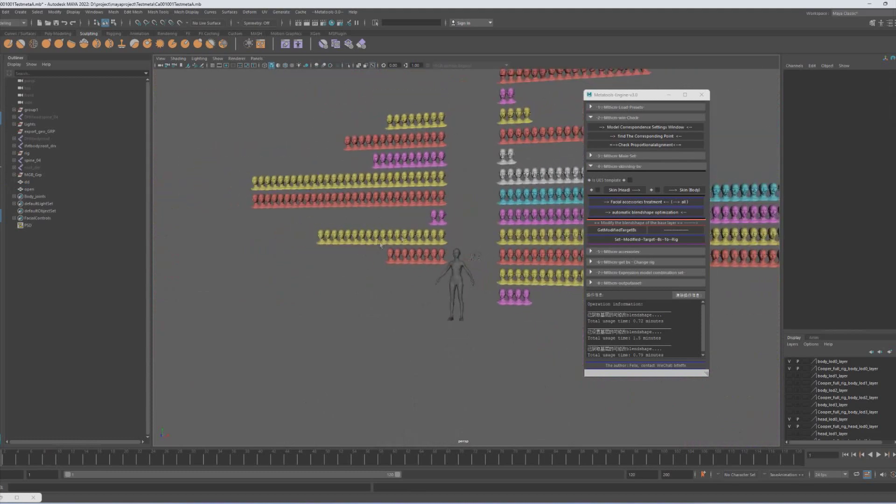
{"action": "middle_click_drag", "start_coordinate": [433, 241], "coordinate": [413, 257], "text": "alt"}
{"action": "left_click", "coordinate": [622, 240]}
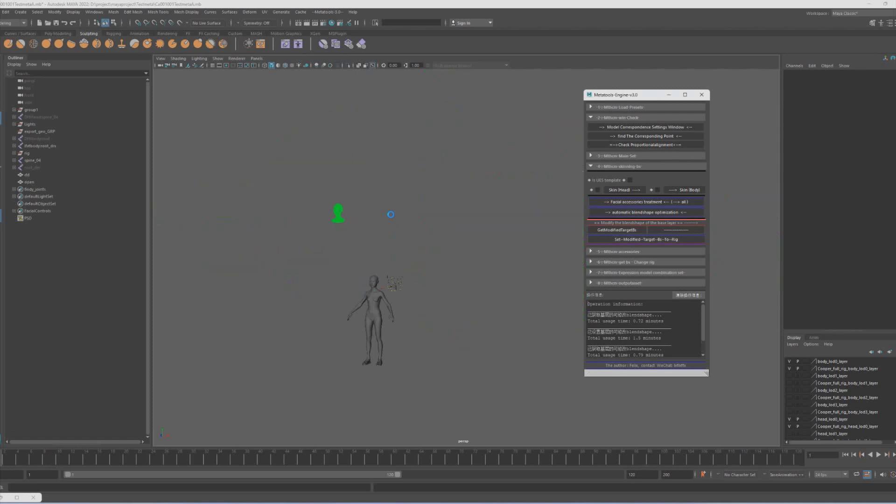
Assign a new Blinn material to the dd and open heads together
{"action": "left_click_drag", "start_coordinate": [613, 97], "coordinate": [625, 95]}
{"action": "scroll", "coordinate": [417, 236], "scroll_direction": "down", "scroll_amount": 4}
{"action": "left_click_drag", "start_coordinate": [342, 191], "coordinate": [407, 230]}
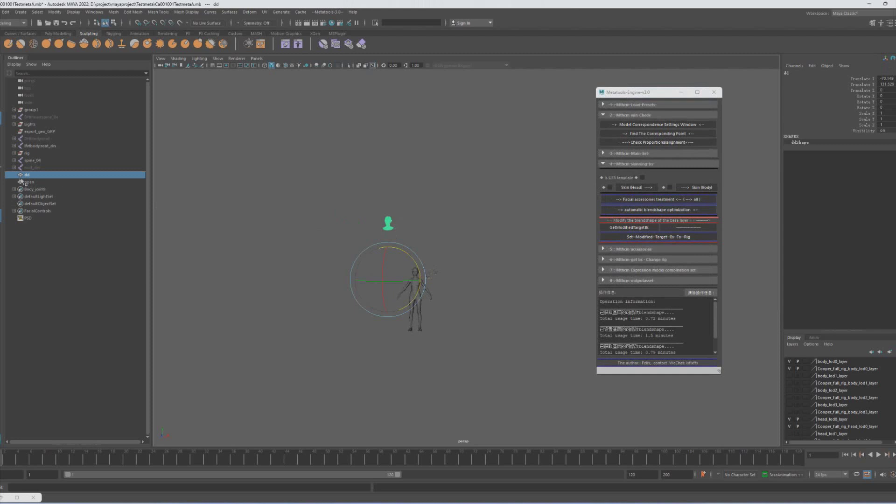
{"action": "left_click", "coordinate": [28, 182], "text": "ctrl"}
{"action": "right_click", "coordinate": [280, 166]}
{"action": "mouse_move", "coordinate": [279, 359]}
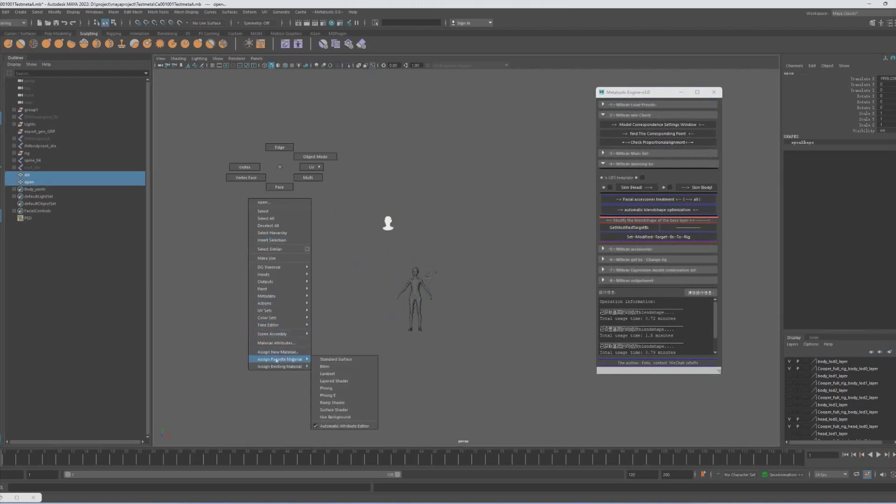
{"action": "left_click", "coordinate": [333, 367]}
{"action": "left_click", "coordinate": [286, 278]}
Set Translate X and Translate Y of the dd head to 0
{"action": "scroll", "coordinate": [288, 280], "scroll_direction": "up", "scroll_amount": 6}
{"action": "middle_click_drag", "start_coordinate": [351, 274], "coordinate": [519, 243], "text": "alt"}
{"action": "scroll", "coordinate": [406, 236], "scroll_direction": "up", "scroll_amount": 4}
{"action": "middle_click_drag", "start_coordinate": [411, 233], "coordinate": [341, 247], "text": "alt"}
{"action": "middle_click_drag", "start_coordinate": [359, 218], "coordinate": [344, 287], "text": "alt"}
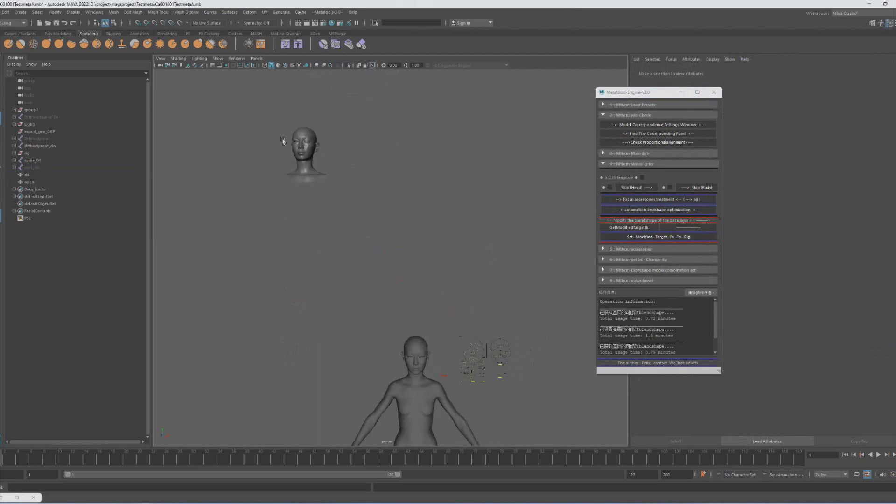
{"action": "left_click_drag", "start_coordinate": [298, 138], "coordinate": [333, 189]}
{"action": "key", "text": "f"}
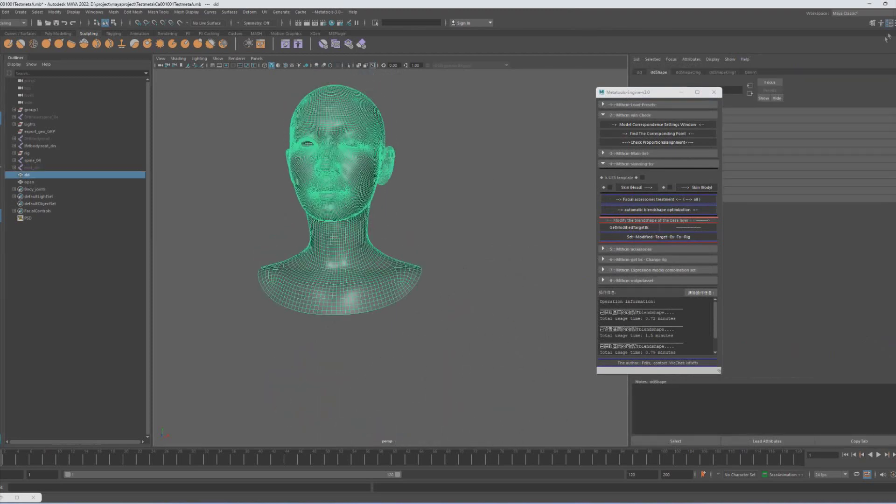
{"action": "key", "text": "ctrl+a"}
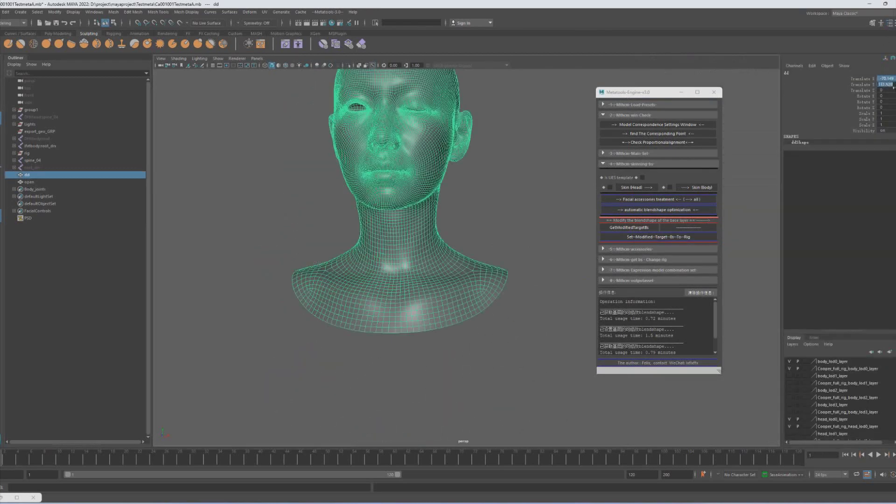
{"action": "type", "text": "0"}
{"action": "key", "text": "Return"}
{"action": "key", "text": "f"}
Hide the two meshes in front of the eye area to compare dd with the overlapping rig head
{"action": "left_click_drag", "start_coordinate": [479, 289], "coordinate": [385, 277], "text": "alt"}
{"action": "scroll", "coordinate": [385, 277], "scroll_direction": "up", "scroll_amount": 5}
{"action": "scroll", "coordinate": [385, 277], "scroll_direction": "up", "scroll_amount": 4}
{"action": "middle_click_drag", "start_coordinate": [385, 277], "coordinate": [424, 298], "text": "alt"}
{"action": "left_click_drag", "start_coordinate": [425, 299], "coordinate": [344, 346], "text": "alt"}
{"action": "scroll", "coordinate": [424, 276], "scroll_direction": "up", "scroll_amount": 2}
{"action": "left_click_drag", "start_coordinate": [424, 276], "coordinate": [412, 252], "text": "alt"}
{"action": "left_click", "coordinate": [392, 210]}
{"action": "key", "text": "ctrl+h"}
{"action": "left_click", "coordinate": [393, 209]}
{"action": "key", "text": "ctrl+h"}
{"action": "left_click_drag", "start_coordinate": [415, 250], "coordinate": [373, 258], "text": "alt"}
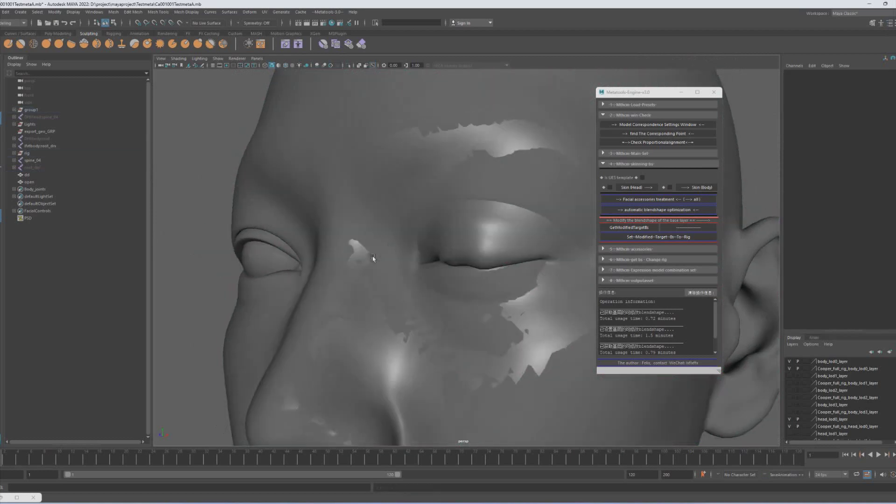
Lower the left eye blink control on the facial control board to close the rig head's left eye fully
{"action": "left_click", "coordinate": [500, 187]}
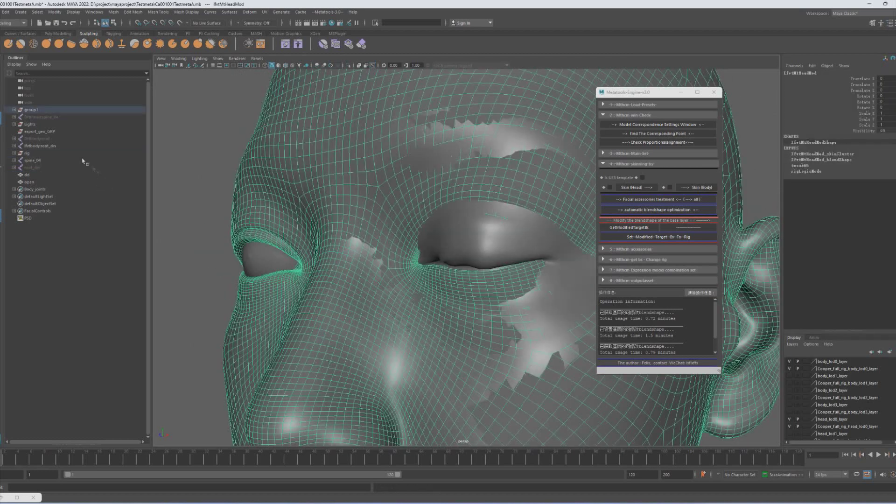
{"action": "left_click", "coordinate": [453, 229]}
{"action": "scroll", "coordinate": [494, 258], "scroll_direction": "down", "scroll_amount": 8}
{"action": "left_click_drag", "start_coordinate": [467, 259], "coordinate": [497, 257], "text": "alt"}
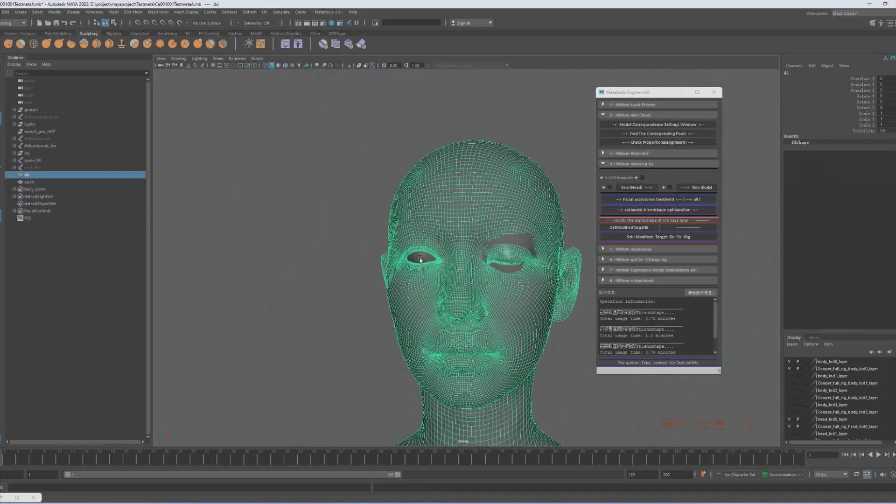
{"action": "middle_click_drag", "start_coordinate": [496, 257], "coordinate": [362, 231], "text": "alt"}
{"action": "middle_click_drag", "start_coordinate": [518, 220], "coordinate": [427, 241], "text": "alt"}
{"action": "scroll", "coordinate": [427, 241], "scroll_direction": "up", "scroll_amount": 10}
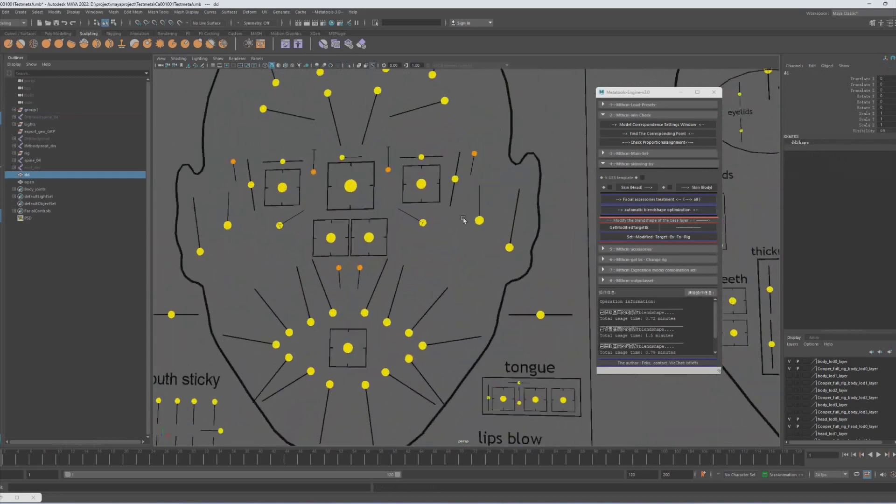
{"action": "left_click", "coordinate": [454, 180]}
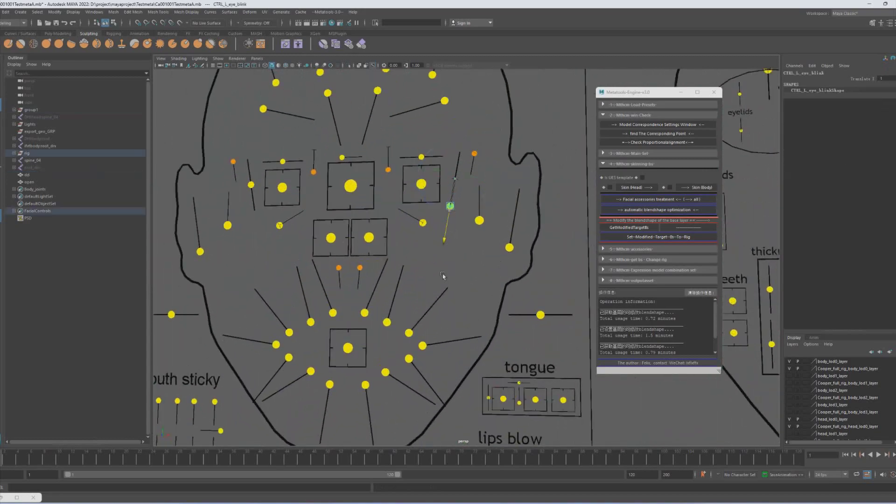
Compare the closed left eyelid of the dd head with the overlapping rig head
{"action": "middle_click_drag", "start_coordinate": [238, 256], "coordinate": [499, 254], "text": "alt"}
{"action": "scroll", "coordinate": [388, 250], "scroll_direction": "down", "scroll_amount": 5}
{"action": "middle_click_drag", "start_coordinate": [388, 250], "coordinate": [507, 262], "text": "alt"}
{"action": "scroll", "coordinate": [508, 264], "scroll_direction": "up", "scroll_amount": 8}
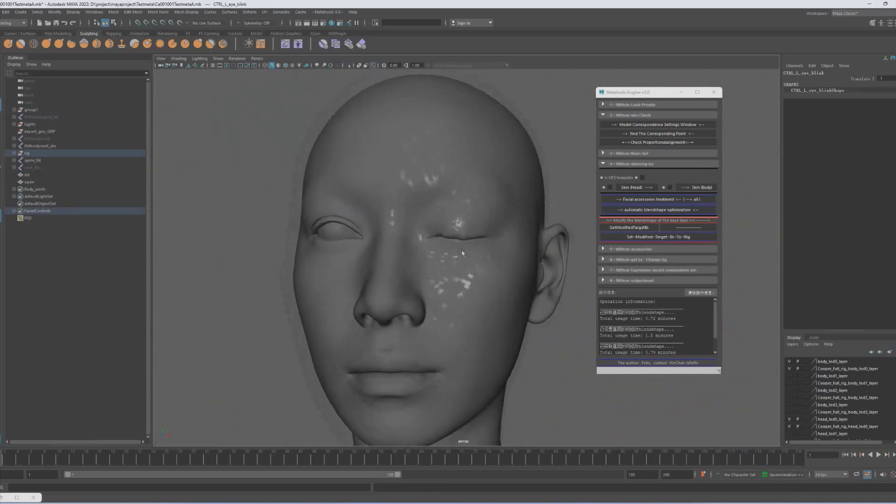
{"action": "scroll", "coordinate": [507, 265], "scroll_direction": "up", "scroll_amount": 5}
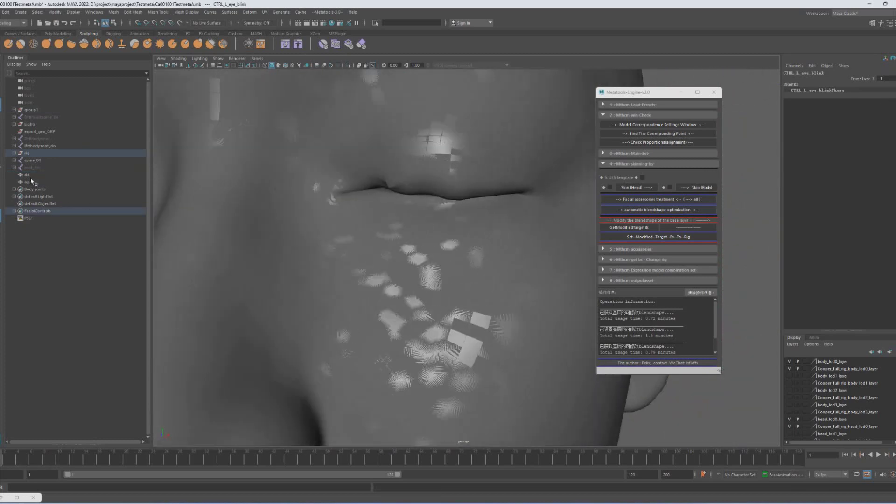
{"action": "left_click", "coordinate": [27, 175]}
{"action": "scroll", "coordinate": [466, 224], "scroll_direction": "up", "scroll_amount": 3}
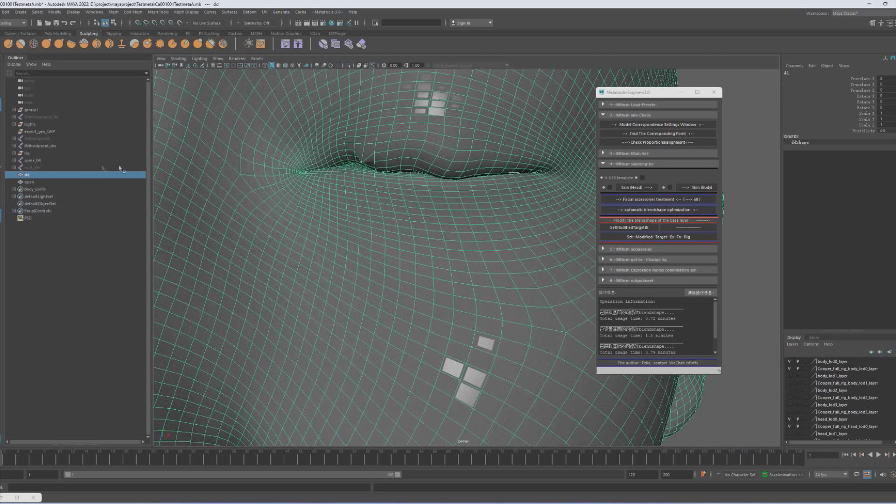
{"action": "middle_click_drag", "start_coordinate": [394, 205], "coordinate": [397, 226], "text": "alt"}
{"action": "scroll", "coordinate": [397, 226], "scroll_direction": "up", "scroll_amount": 2}
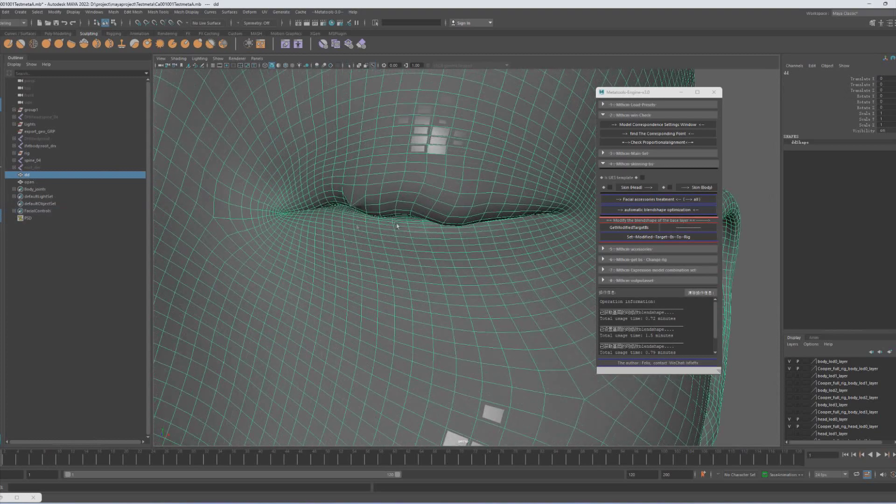
{"action": "scroll", "coordinate": [441, 229], "scroll_direction": "down", "scroll_amount": 6}
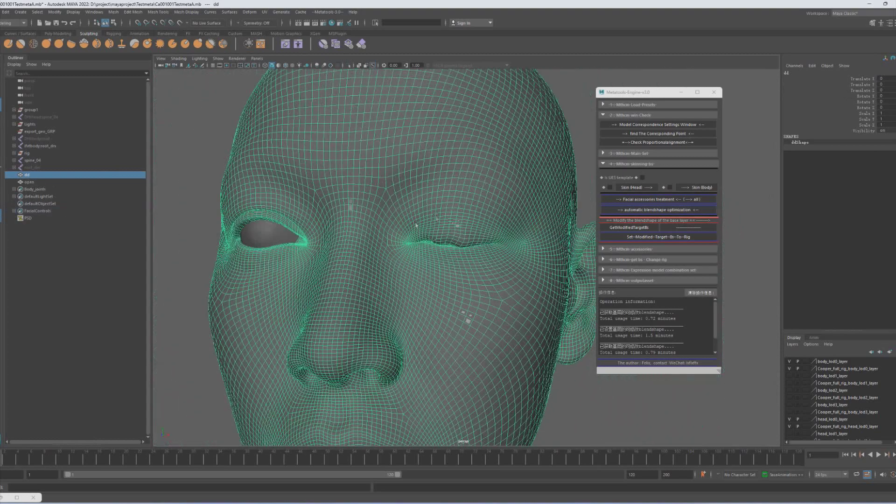
Select the rig head mesh and examine its closed left eyelid and inner eye corner against the dd head
{"action": "left_click", "coordinate": [573, 109]}
{"action": "key", "text": "f"}
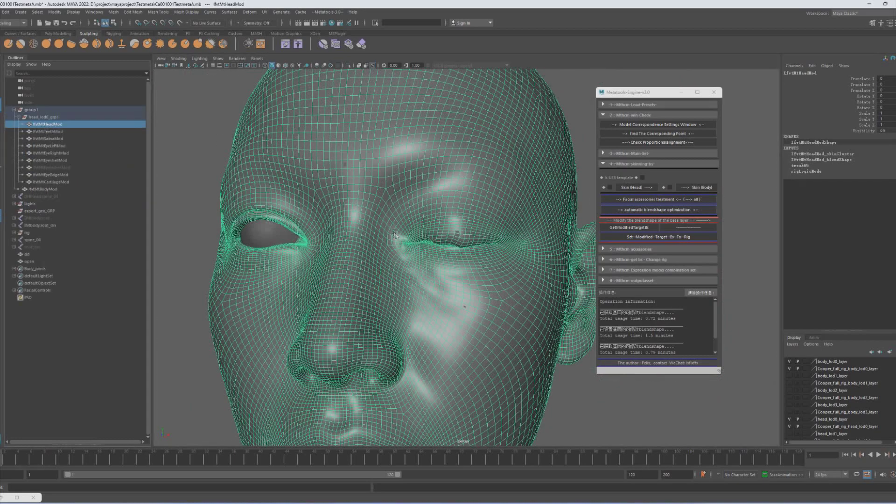
{"action": "scroll", "coordinate": [392, 233], "scroll_direction": "up", "scroll_amount": 10}
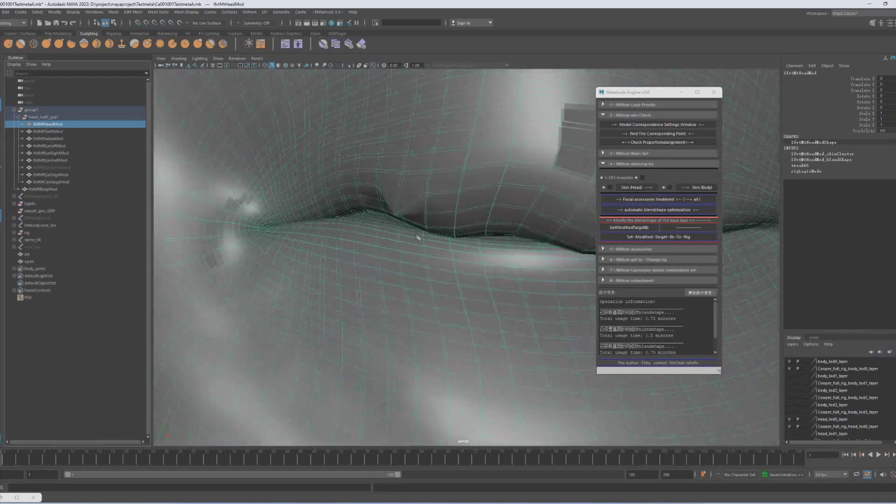
{"action": "scroll", "coordinate": [414, 235], "scroll_direction": "up", "scroll_amount": 5}
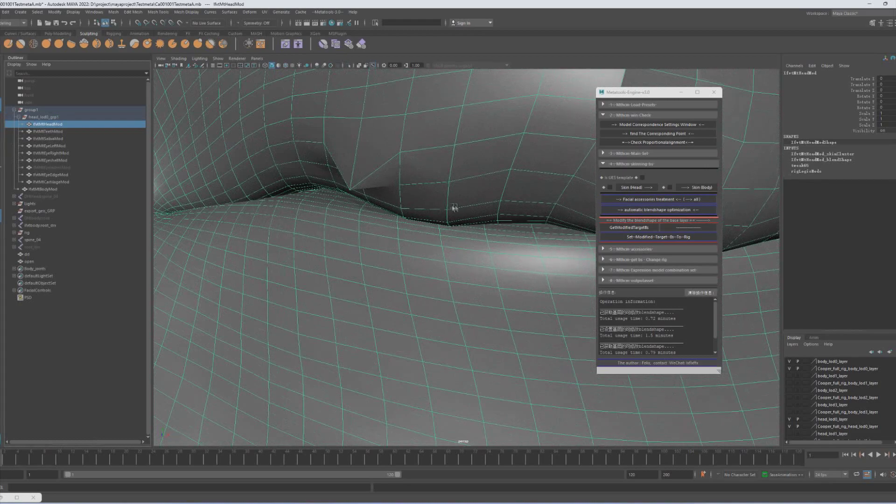
{"action": "scroll", "coordinate": [456, 207], "scroll_direction": "down", "scroll_amount": 8}
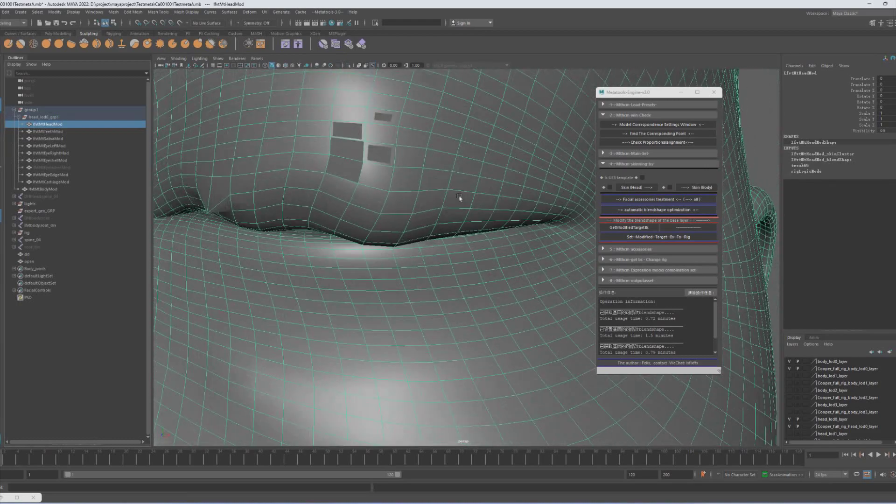
{"action": "scroll", "coordinate": [368, 187], "scroll_direction": "up", "scroll_amount": 8}
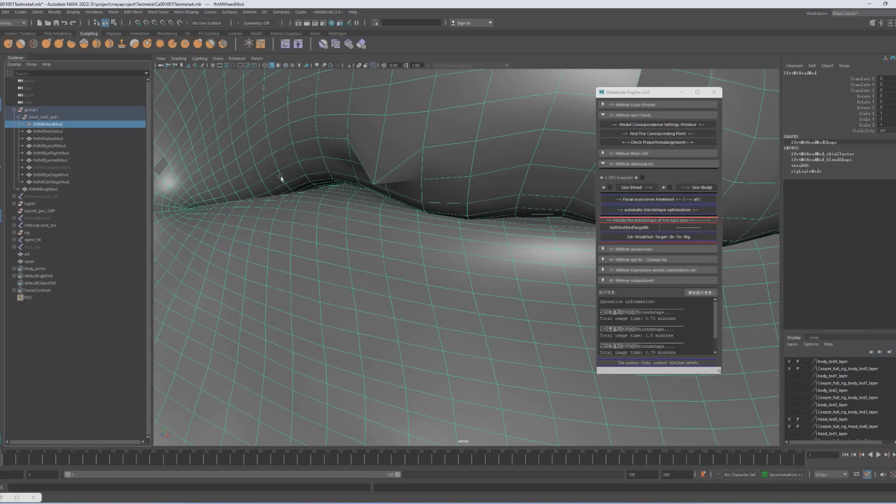
{"action": "scroll", "coordinate": [436, 208], "scroll_direction": "down", "scroll_amount": 8}
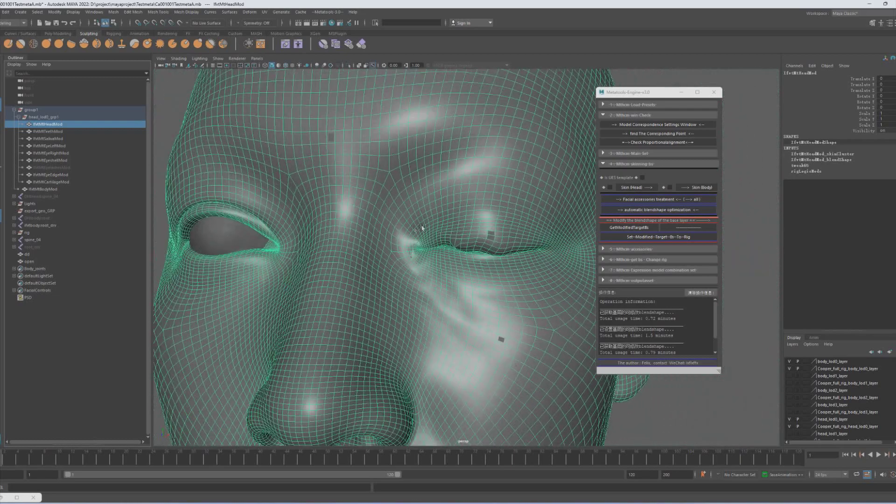
{"action": "scroll", "coordinate": [416, 220], "scroll_direction": "up", "scroll_amount": 5}
{"action": "scroll", "coordinate": [386, 222], "scroll_direction": "down", "scroll_amount": 8}
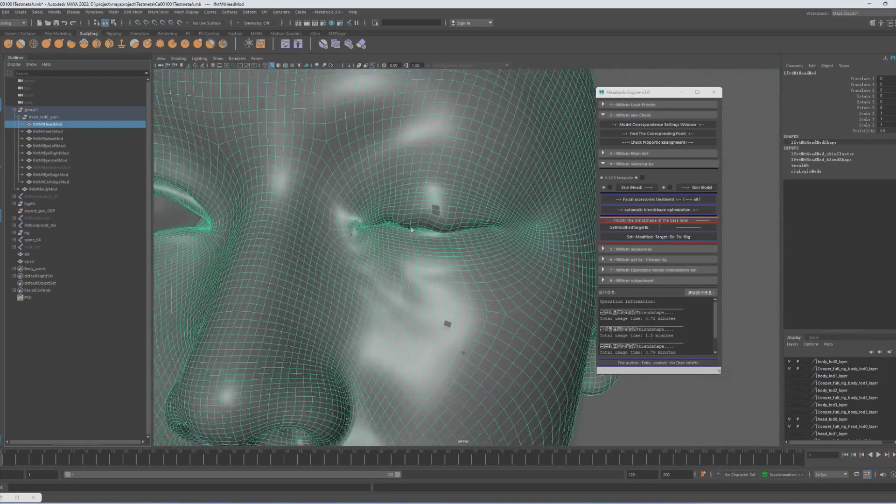
Delete the dd reference head
{"action": "left_click", "coordinate": [29, 255]}
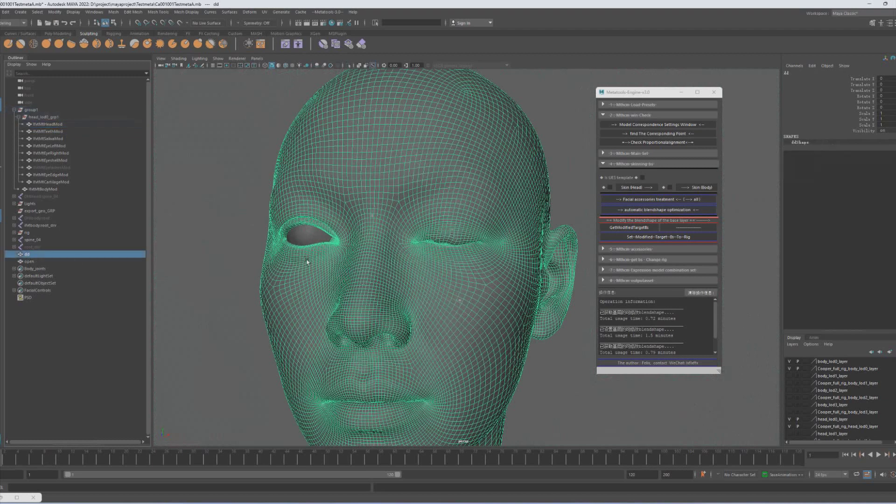
{"action": "key", "text": "Delete"}
{"action": "scroll", "coordinate": [442, 234], "scroll_direction": "down", "scroll_amount": 3}
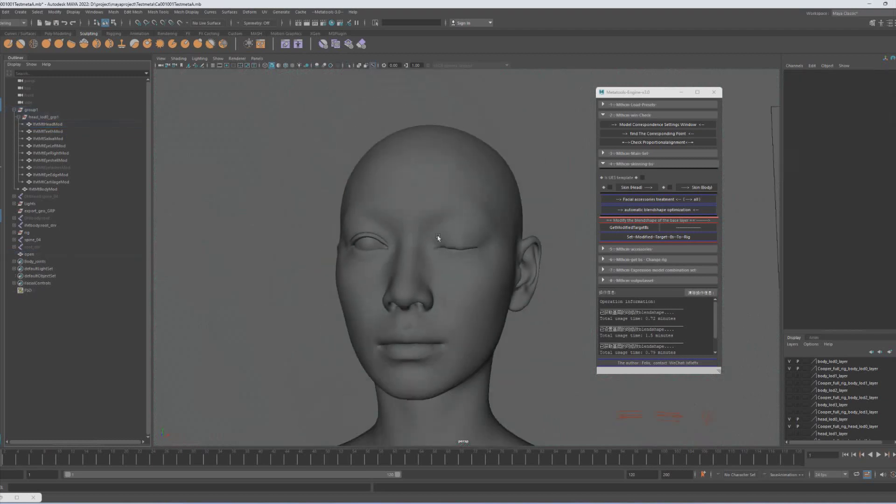
Return the left eye blink control to neutral so that the rig head's left eye opens
{"action": "scroll", "coordinate": [524, 250], "scroll_direction": "up", "scroll_amount": 2}
{"action": "scroll", "coordinate": [404, 225], "scroll_direction": "down", "scroll_amount": 5}
{"action": "middle_click_drag", "start_coordinate": [404, 224], "coordinate": [264, 218], "text": "alt"}
{"action": "right_click_drag", "start_coordinate": [265, 218], "coordinate": [483, 220], "text": "alt"}
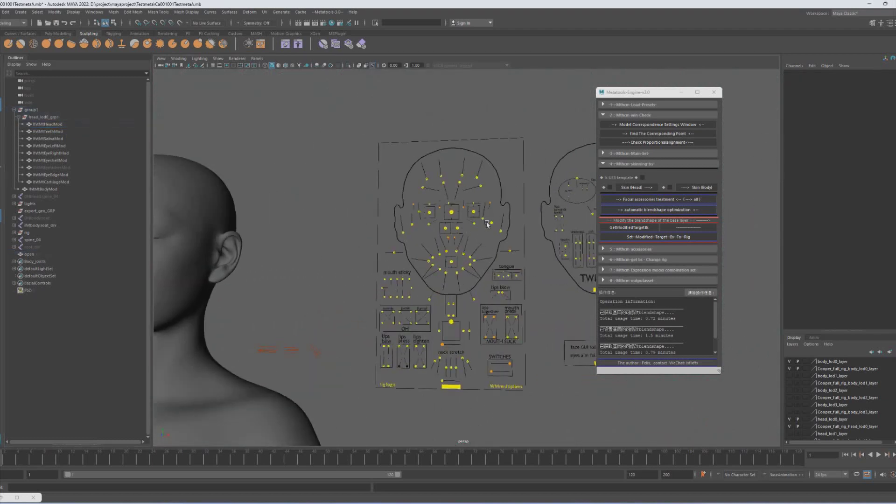
{"action": "left_click", "coordinate": [482, 219]}
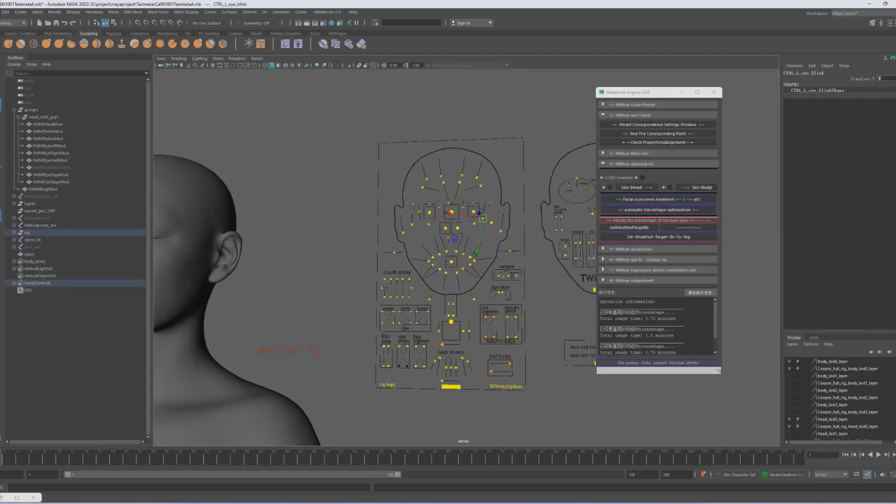
{"action": "right_click_drag", "start_coordinate": [393, 232], "coordinate": [331, 235], "text": "alt"}
{"action": "middle_click_drag", "start_coordinate": [332, 235], "coordinate": [411, 237], "text": "alt"}
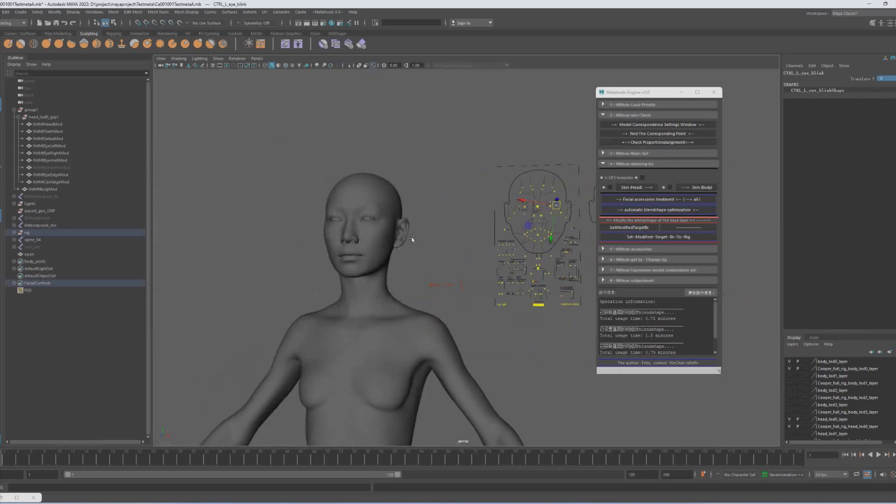
Pull the central jaw control down on the facial control board to open the rig's mouth
{"action": "right_click_drag", "start_coordinate": [410, 236], "coordinate": [399, 242], "text": "alt"}
{"action": "middle_click_drag", "start_coordinate": [399, 243], "coordinate": [379, 240], "text": "alt"}
{"action": "right_click_drag", "start_coordinate": [379, 240], "coordinate": [479, 287], "text": "alt"}
{"action": "scroll", "coordinate": [490, 262], "scroll_direction": "up", "scroll_amount": 1}
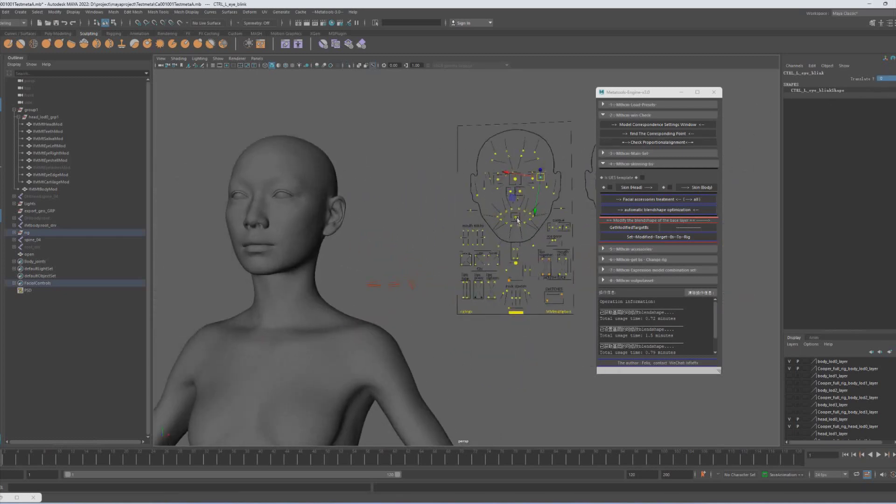
{"action": "left_click", "coordinate": [516, 265]}
{"action": "left_click_drag", "start_coordinate": [517, 269], "coordinate": [517, 281]}
{"action": "scroll", "coordinate": [299, 261], "scroll_direction": "up", "scroll_amount": 5}
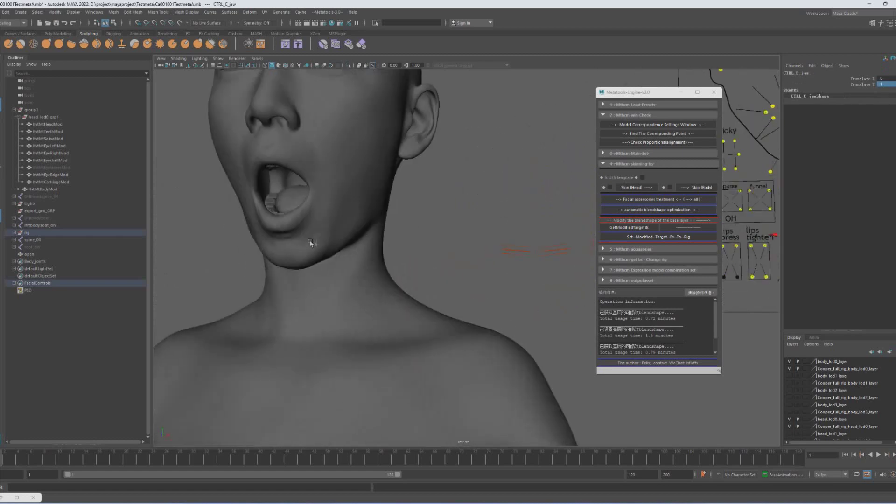
Set Translate X of the open head to 0 to overlay it on the rig head
{"action": "scroll", "coordinate": [280, 224], "scroll_direction": "up", "scroll_amount": 8}
{"action": "left_click", "coordinate": [452, 261]}
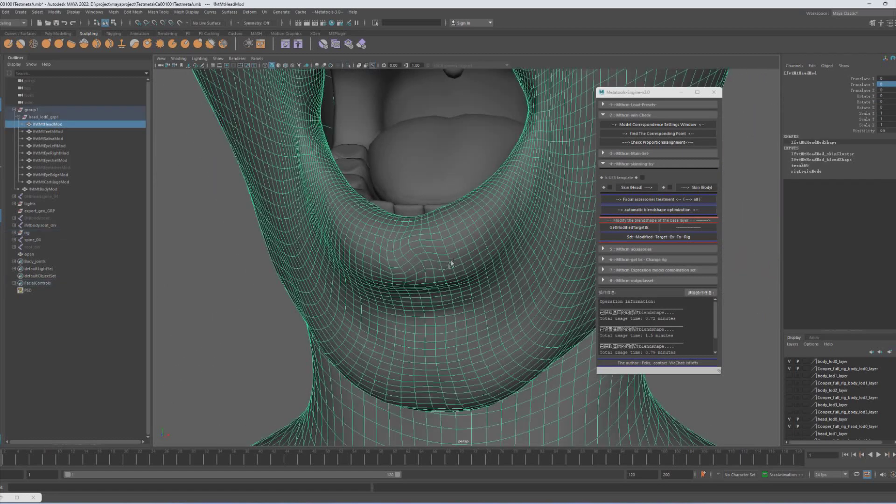
{"action": "scroll", "coordinate": [406, 275], "scroll_direction": "up", "scroll_amount": 2}
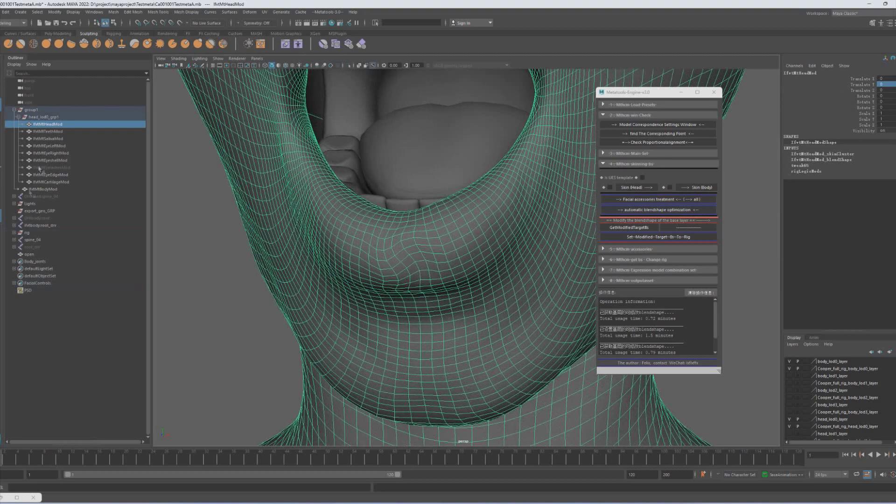
{"action": "left_click", "coordinate": [29, 254]}
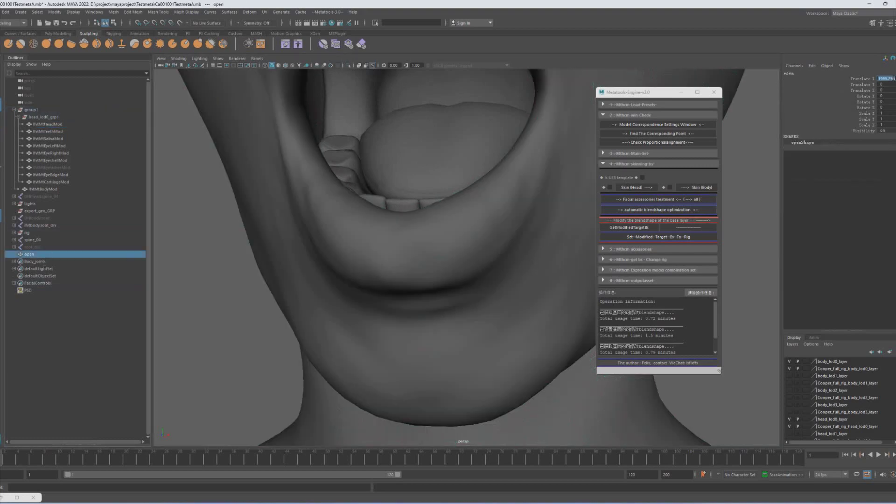
{"action": "type", "text": "0"}
{"action": "key", "text": "Return"}
Compare the open head with the overlapping rig head around the mouth and whole face in wireframe display
{"action": "scroll", "coordinate": [467, 267], "scroll_direction": "up", "scroll_amount": 5}
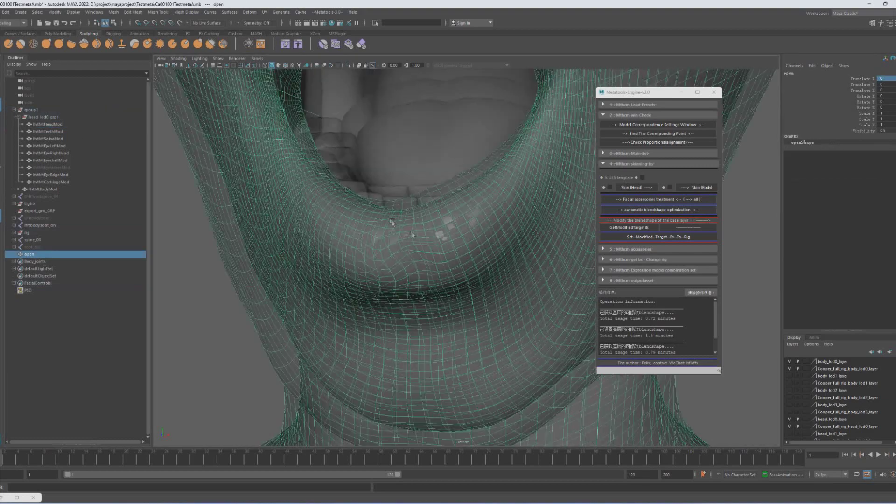
{"action": "right_click_drag", "start_coordinate": [467, 267], "coordinate": [313, 249], "text": "alt"}
{"action": "key", "text": "4"}
{"action": "left_click_drag", "start_coordinate": [340, 279], "coordinate": [404, 240], "text": "alt"}
{"action": "right_click_drag", "start_coordinate": [404, 240], "coordinate": [310, 224], "text": "alt"}
{"action": "left_click_drag", "start_coordinate": [310, 224], "coordinate": [284, 248], "text": "alt"}
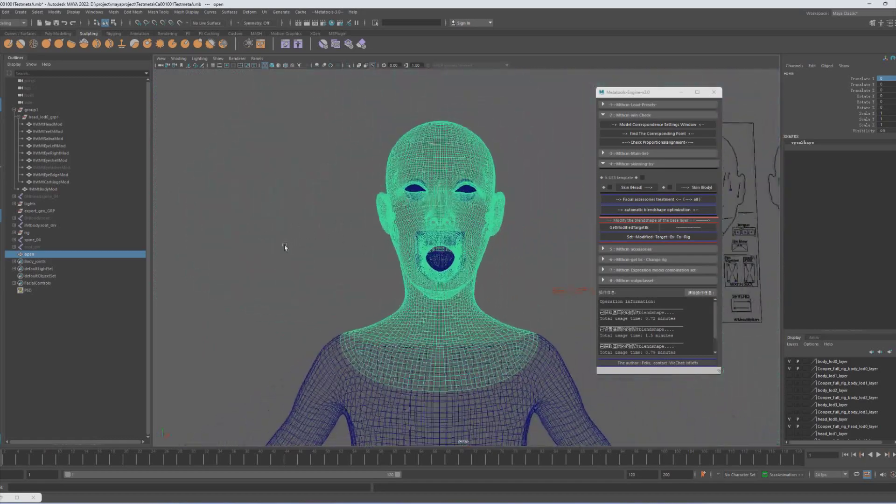
Undo the open head's move and the jaw opening, and restore shaded display
{"action": "key", "text": "ctrl+z"}
{"action": "key", "text": "ctrl+z"}
{"action": "key", "text": "ctrl+z"}
{"action": "key", "text": "ctrl+z"}
{"action": "key", "text": "ctrl+z"}
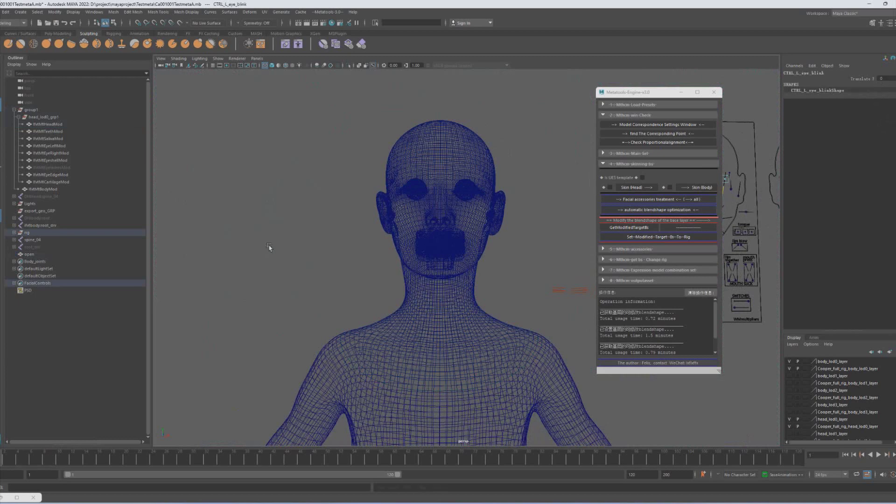
{"action": "right_click_drag", "start_coordinate": [271, 247], "coordinate": [309, 268], "text": "alt"}
{"action": "key", "text": "5"}
{"action": "left_click_drag", "start_coordinate": [308, 268], "coordinate": [345, 276], "text": "alt"}
Examine the accessories, get bs - Change rig, expression model combination and output asset sections of Metatools-Engine, leaving accessories and output asset expanded
{"action": "left_click", "coordinate": [603, 249]}
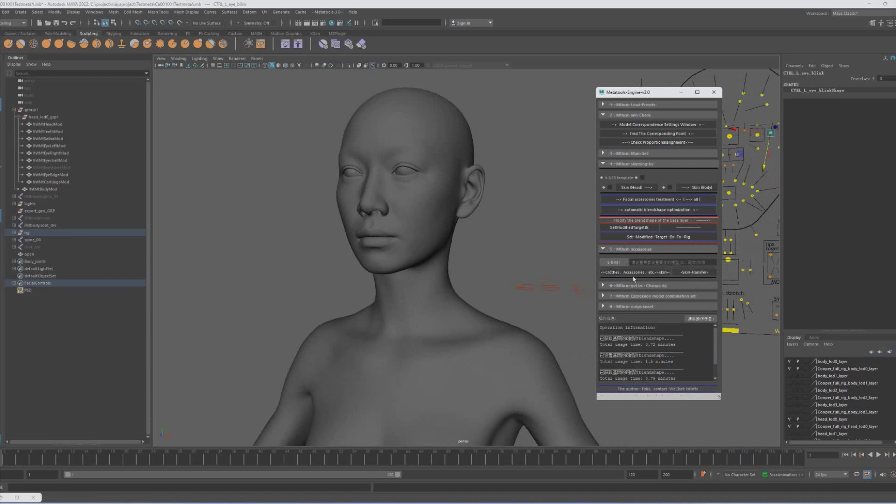
{"action": "left_click", "coordinate": [603, 286]}
{"action": "left_click", "coordinate": [603, 321]}
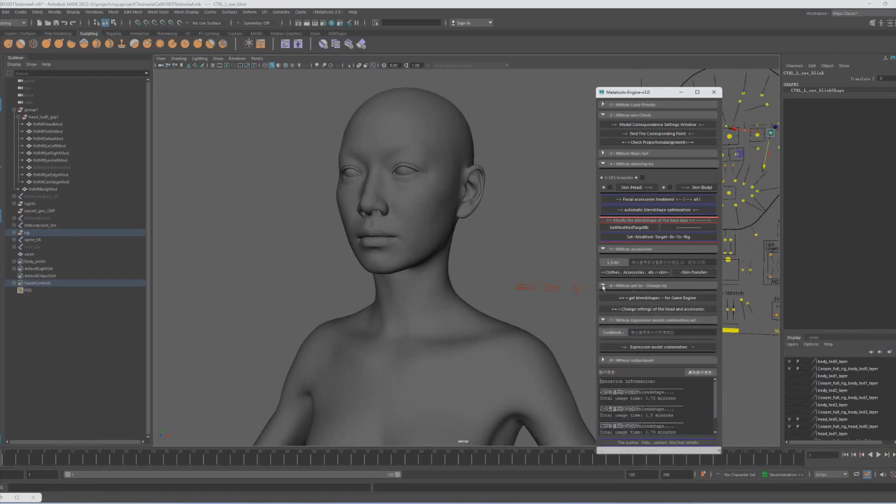
{"action": "left_click", "coordinate": [602, 285]}
{"action": "left_click", "coordinate": [603, 296]}
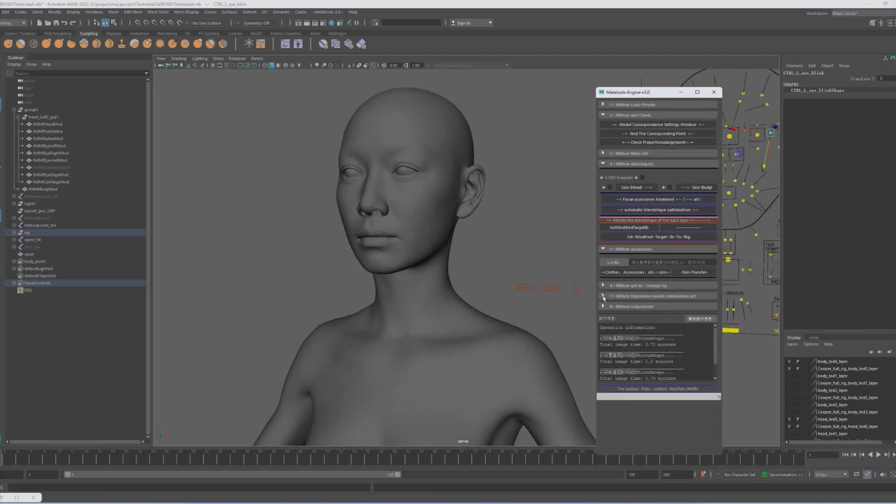
{"action": "left_click", "coordinate": [604, 306]}
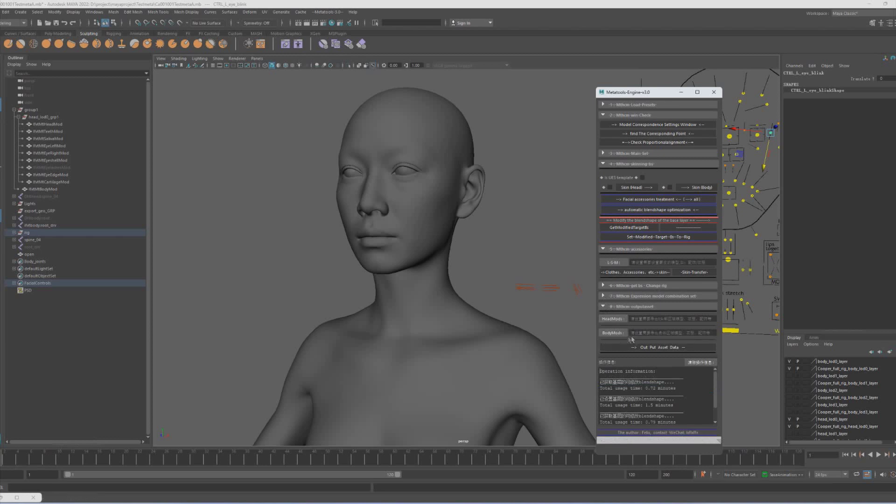
{"action": "left_click", "coordinate": [603, 286]}
{"action": "left_click", "coordinate": [603, 321]}
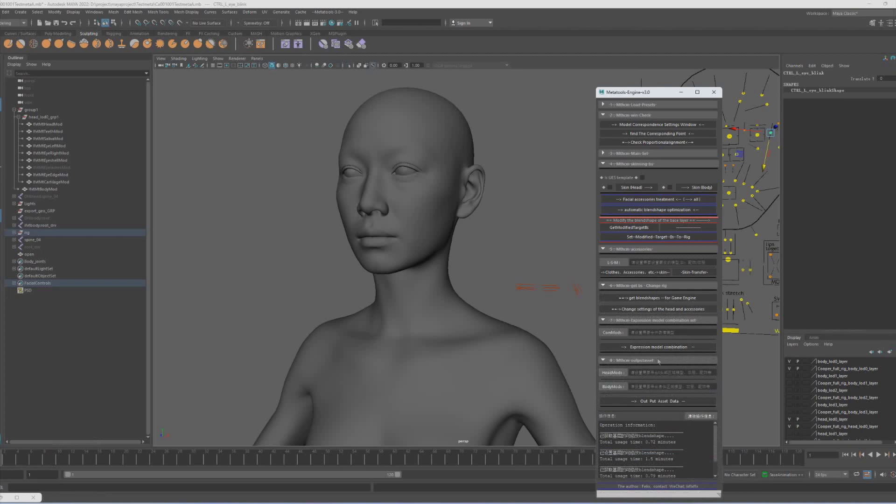
{"action": "left_click", "coordinate": [603, 286]}
{"action": "left_click", "coordinate": [604, 295]}
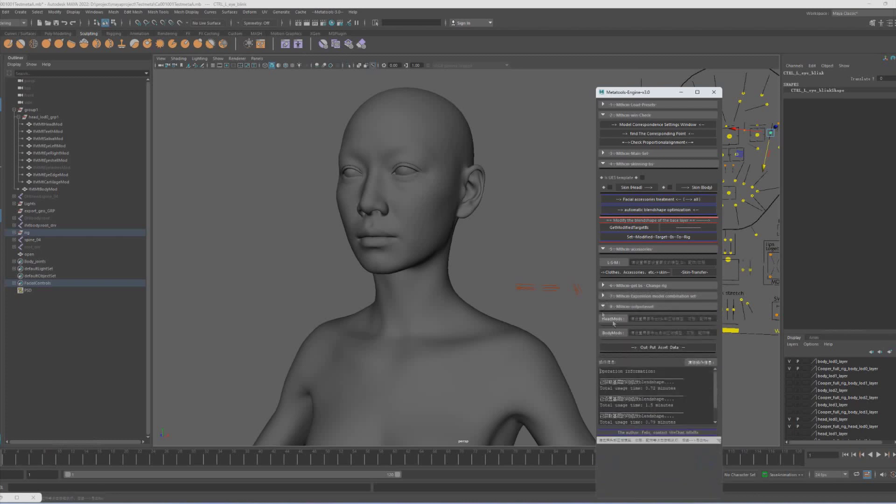
Load all head meshes, from the head through the cartilage, into HeadMods and the body mesh into BodyMods of the output asset section
{"action": "left_click", "coordinate": [428, 165]}
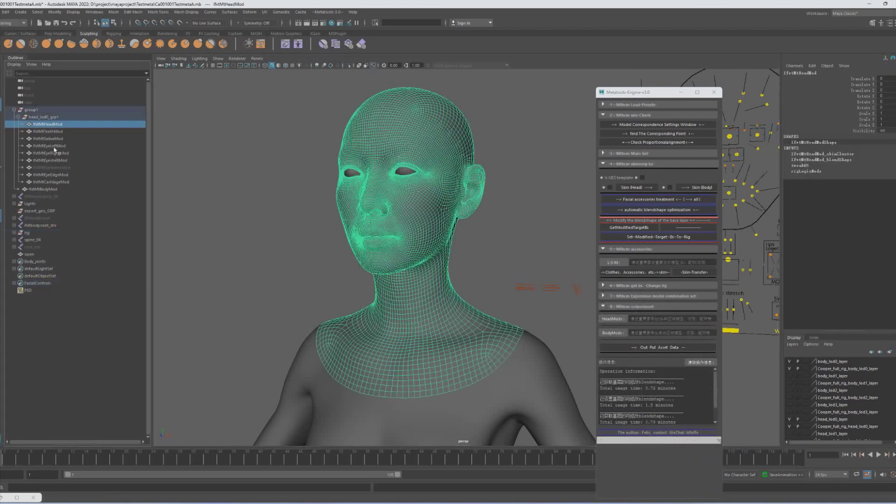
{"action": "left_click", "coordinate": [60, 183], "text": "shift"}
{"action": "left_click", "coordinate": [611, 319]}
{"action": "left_click", "coordinate": [545, 375]}
{"action": "left_click", "coordinate": [611, 333]}
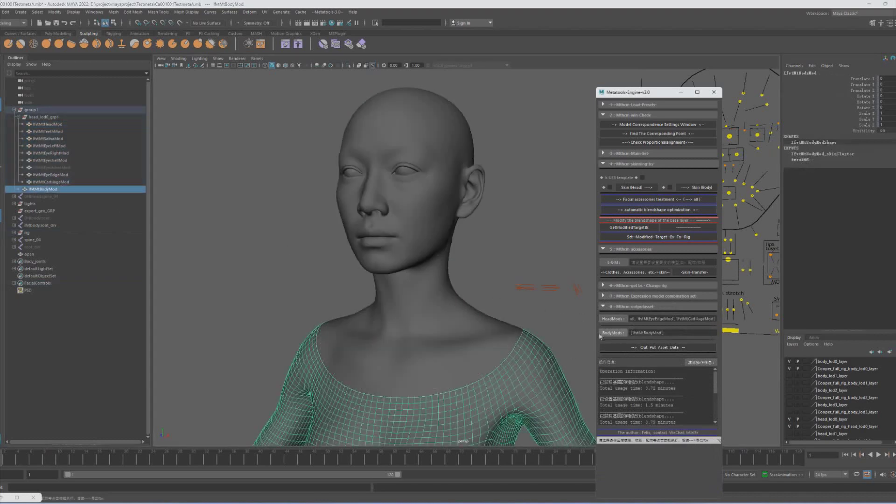
{"action": "left_click_drag", "start_coordinate": [675, 334], "coordinate": [563, 331]}
Examine the character's head, shoulders and body from several angles and distances
{"action": "right_click_drag", "start_coordinate": [483, 289], "coordinate": [483, 257], "text": "alt"}
{"action": "right_click_drag", "start_coordinate": [354, 233], "coordinate": [396, 153], "text": "alt"}
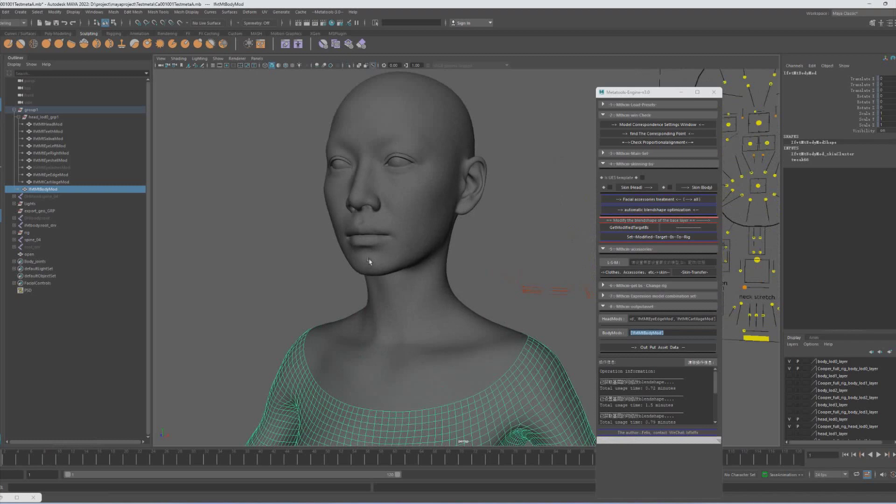
{"action": "left_click_drag", "start_coordinate": [369, 261], "coordinate": [310, 203], "text": "alt"}
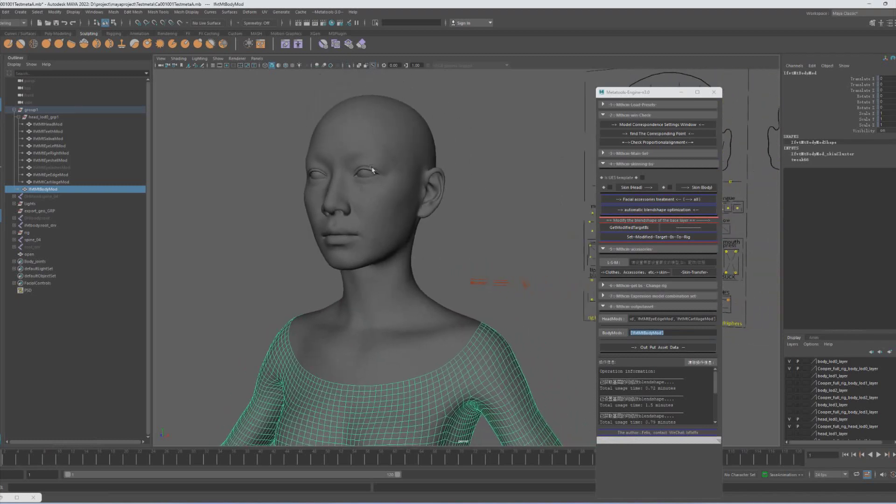
{"action": "left_click_drag", "start_coordinate": [372, 242], "coordinate": [406, 282], "text": "alt"}
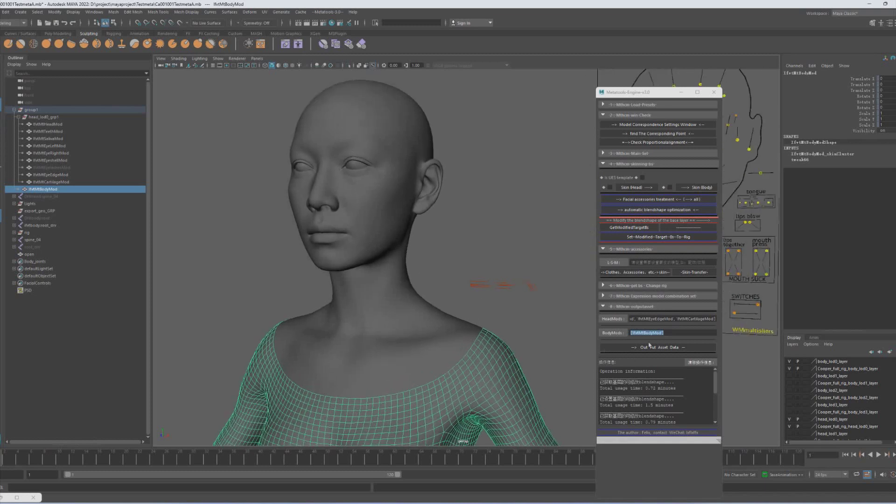
{"action": "left_click", "coordinate": [611, 333]}
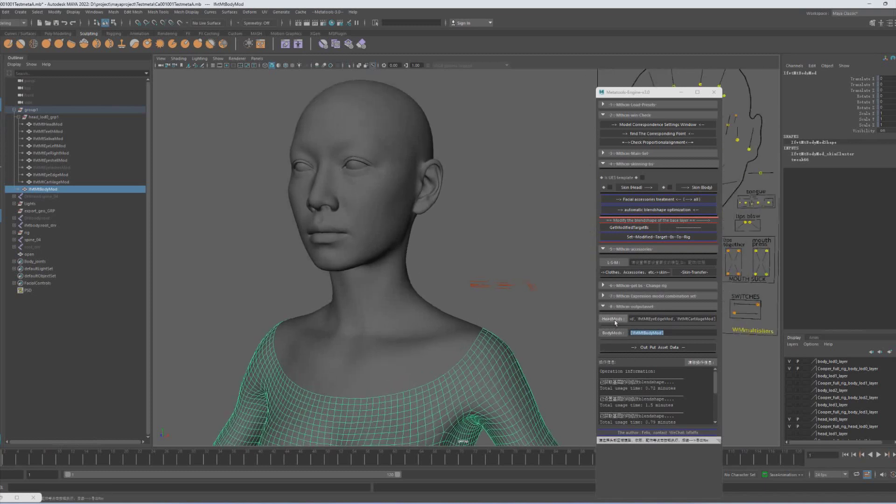
{"action": "left_click_drag", "start_coordinate": [492, 285], "coordinate": [461, 269], "text": "alt"}
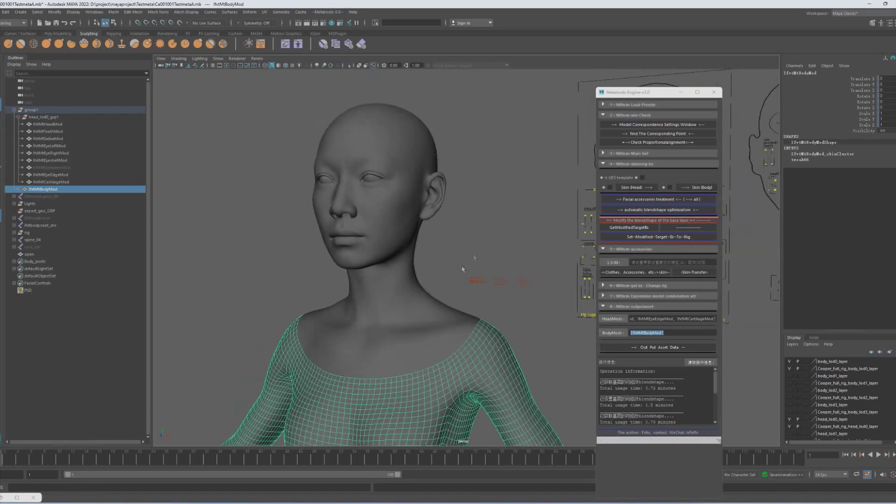
{"action": "right_click_drag", "start_coordinate": [475, 270], "coordinate": [332, 295], "text": "alt"}
{"action": "middle_click_drag", "start_coordinate": [402, 310], "coordinate": [394, 254], "text": "alt"}
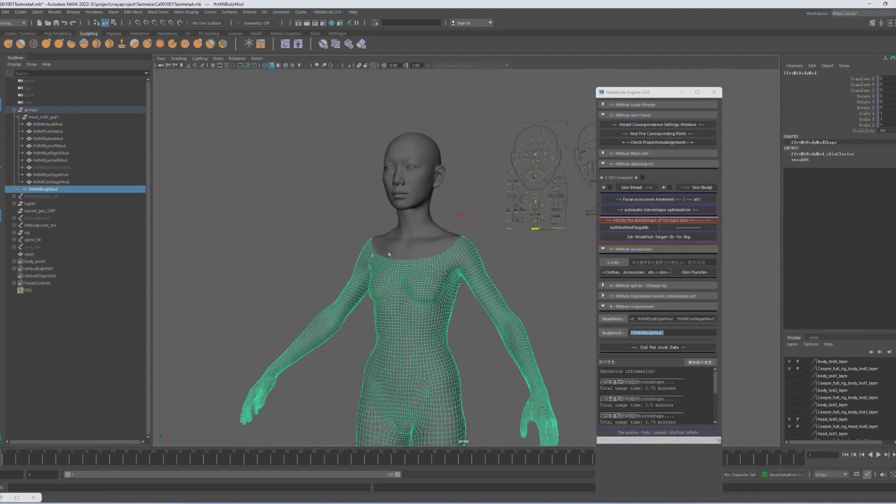
{"action": "right_click_drag", "start_coordinate": [394, 253], "coordinate": [355, 262], "text": "alt"}
{"action": "scroll", "coordinate": [446, 289], "scroll_direction": "up", "scroll_amount": 5}
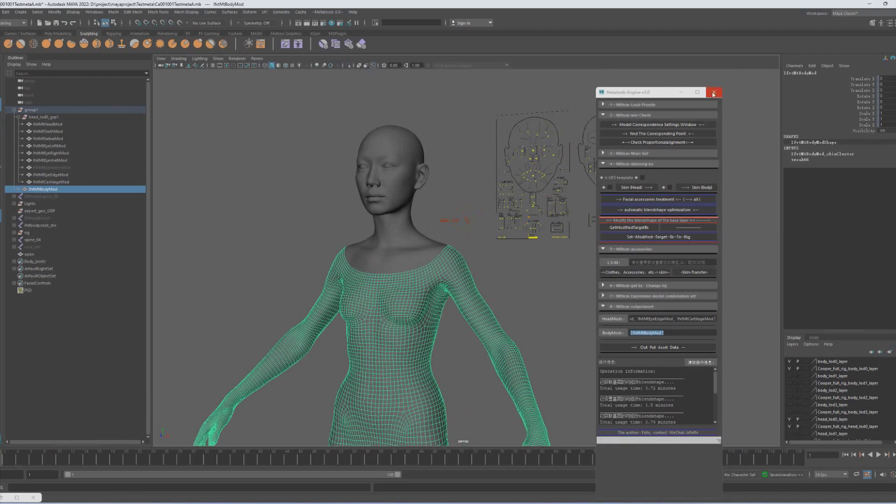
Close Metatools-Engine and read the v3.0 update notes in the WPS document Metatools-3.0.docx, highlighting the phrase on the pupil scaling problem
{"action": "left_click", "coordinate": [713, 92]}
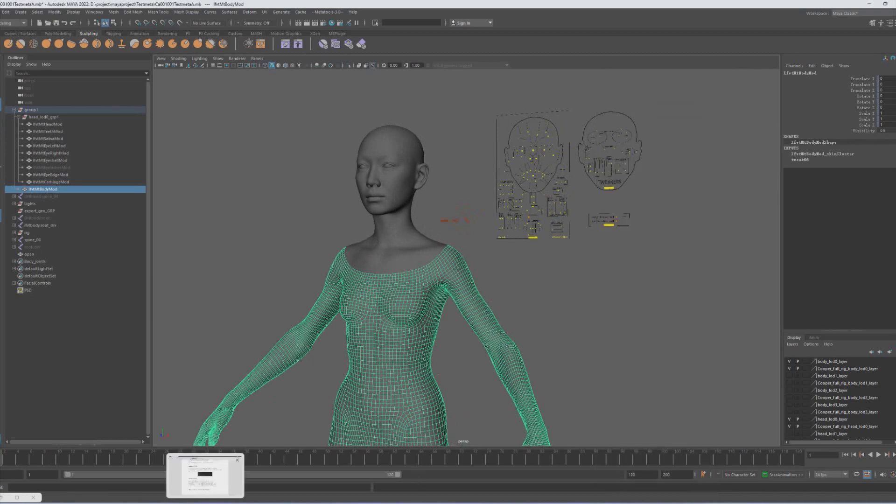
{"action": "left_click", "coordinate": [205, 503]}
{"action": "scroll", "coordinate": [633, 319], "scroll_direction": "up", "scroll_amount": 15}
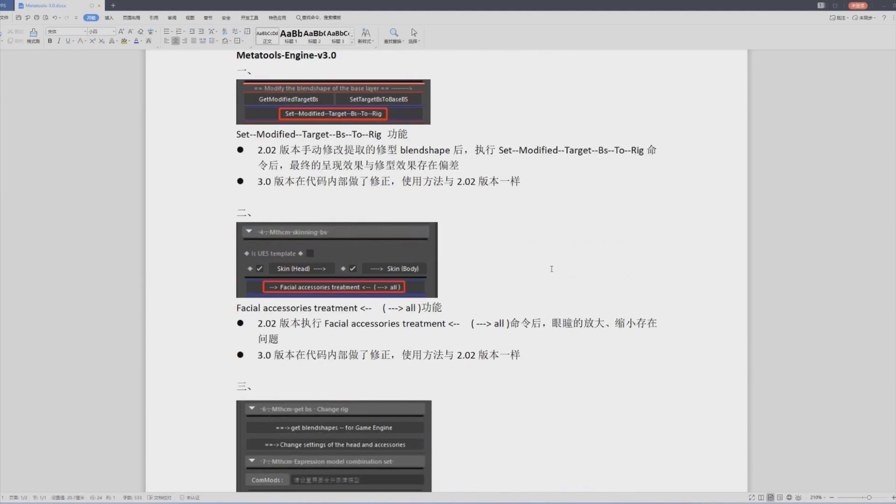
{"action": "scroll", "coordinate": [551, 269], "scroll_direction": "up", "scroll_amount": 3}
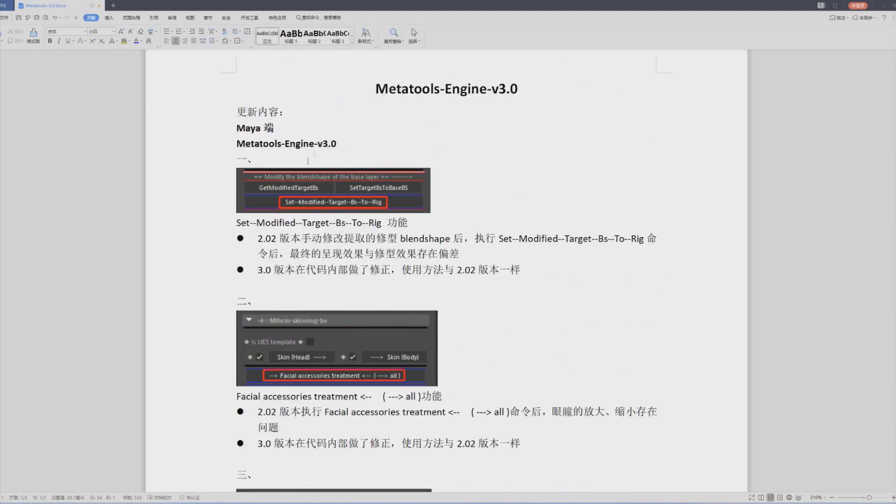
{"action": "scroll", "coordinate": [517, 288], "scroll_direction": "down", "scroll_amount": 3}
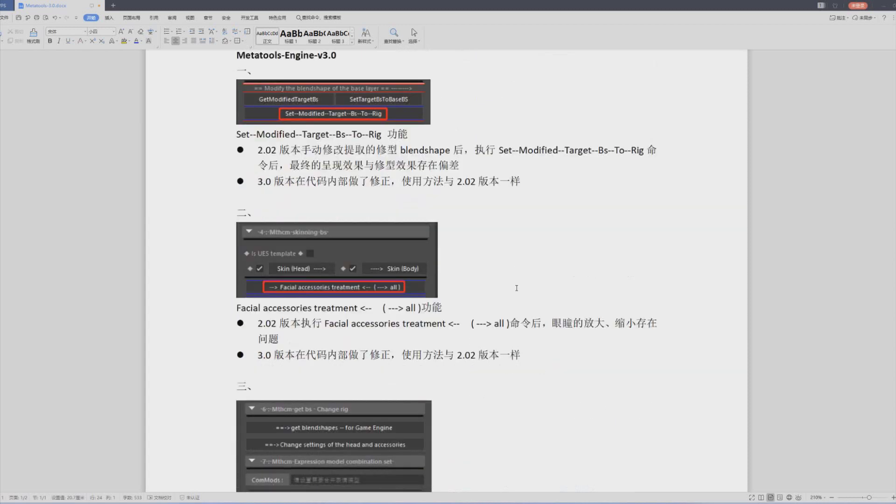
{"action": "left_click_drag", "start_coordinate": [551, 279], "coordinate": [284, 294]}
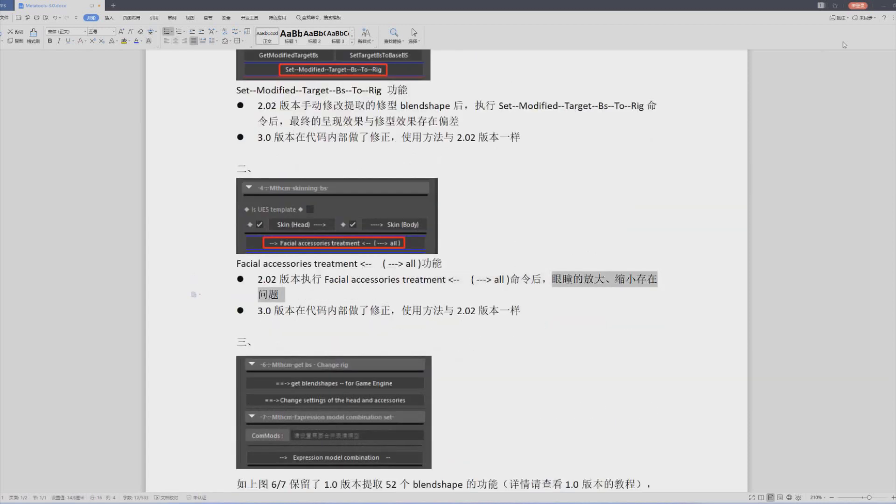
Return to Maya and turn on wireframe-on-shaded display for the character's head
{"action": "left_click", "coordinate": [883, 9]}
{"action": "middle_click_drag", "start_coordinate": [424, 180], "coordinate": [428, 238], "text": "alt"}
{"action": "right_click_drag", "start_coordinate": [428, 238], "coordinate": [528, 225], "text": "alt"}
{"action": "middle_click_drag", "start_coordinate": [280, 71], "coordinate": [328, 104], "text": "alt"}
{"action": "left_click", "coordinate": [285, 66]}
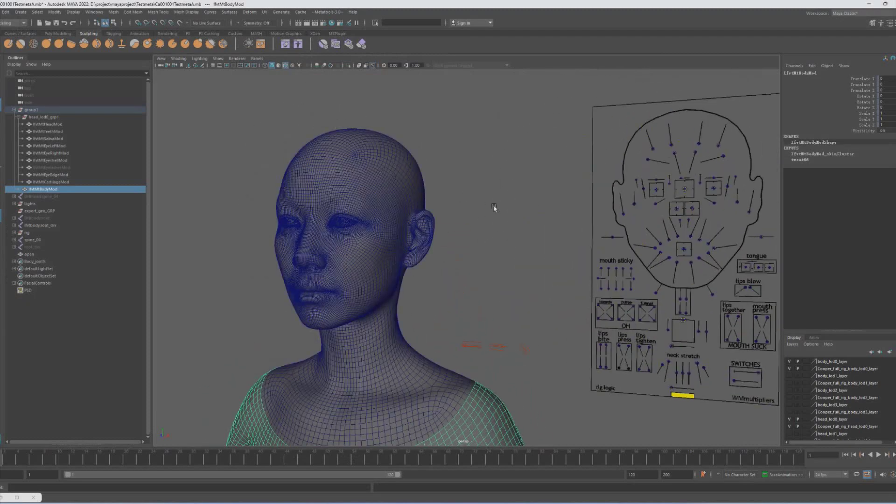
{"action": "middle_click_drag", "start_coordinate": [494, 205], "coordinate": [474, 222], "text": "alt"}
{"action": "left_click_drag", "start_coordinate": [475, 222], "coordinate": [484, 221], "text": "alt"}
Slide the left and right eye pupil controls together in both directions to test pupil enlargement and shrinkage
{"action": "left_click", "coordinate": [685, 205]}
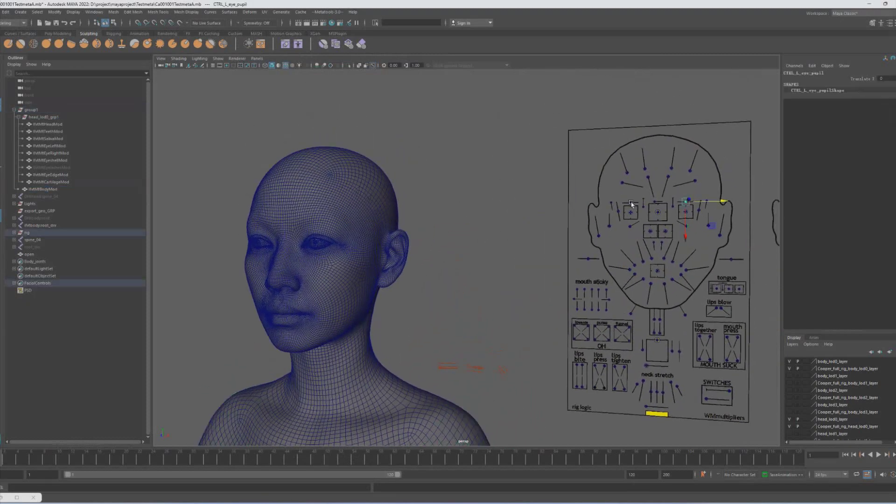
{"action": "left_click", "coordinate": [631, 204], "text": "shift"}
{"action": "left_click_drag", "start_coordinate": [541, 223], "coordinate": [586, 229], "text": "alt"}
{"action": "scroll", "coordinate": [587, 230], "scroll_direction": "up", "scroll_amount": 5}
{"action": "middle_click_drag", "start_coordinate": [587, 229], "coordinate": [633, 229], "text": "alt"}
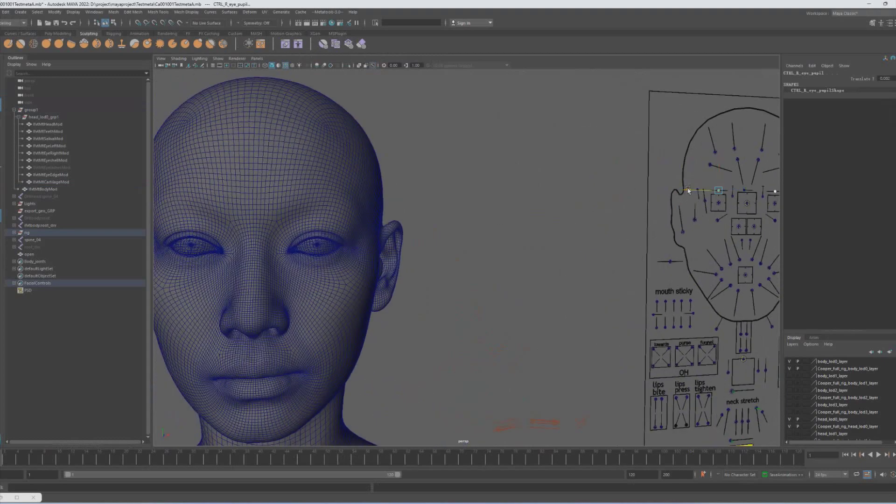
{"action": "right_click_drag", "start_coordinate": [710, 190], "coordinate": [521, 247], "text": "alt"}
{"action": "left_click_drag", "start_coordinate": [522, 246], "coordinate": [600, 250], "text": "alt"}
{"action": "right_click_drag", "start_coordinate": [600, 250], "coordinate": [502, 248], "text": "alt"}
{"action": "middle_click_drag", "start_coordinate": [502, 249], "coordinate": [464, 248], "text": "alt"}
{"action": "scroll", "coordinate": [453, 233], "scroll_direction": "up", "scroll_amount": 4}
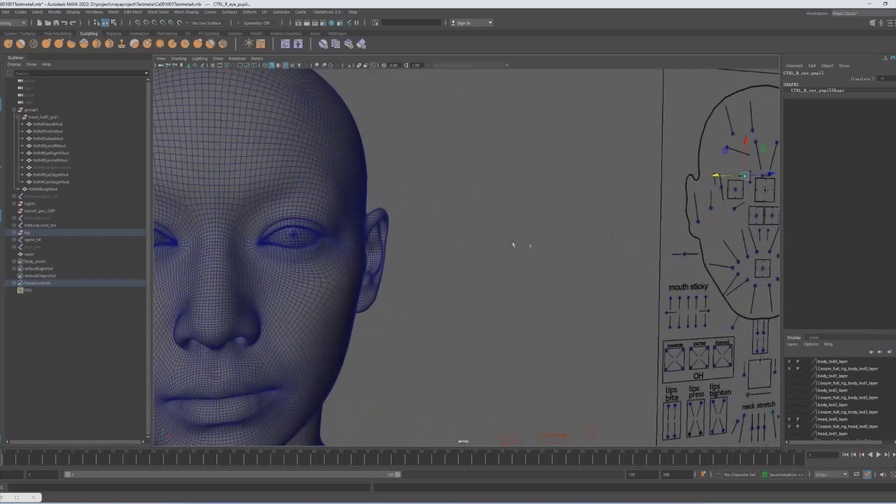
{"action": "middle_click_drag", "start_coordinate": [512, 244], "coordinate": [562, 241], "text": "alt"}
{"action": "scroll", "coordinate": [653, 219], "scroll_direction": "down", "scroll_amount": 1}
{"action": "left_click_drag", "start_coordinate": [763, 183], "coordinate": [666, 185]}
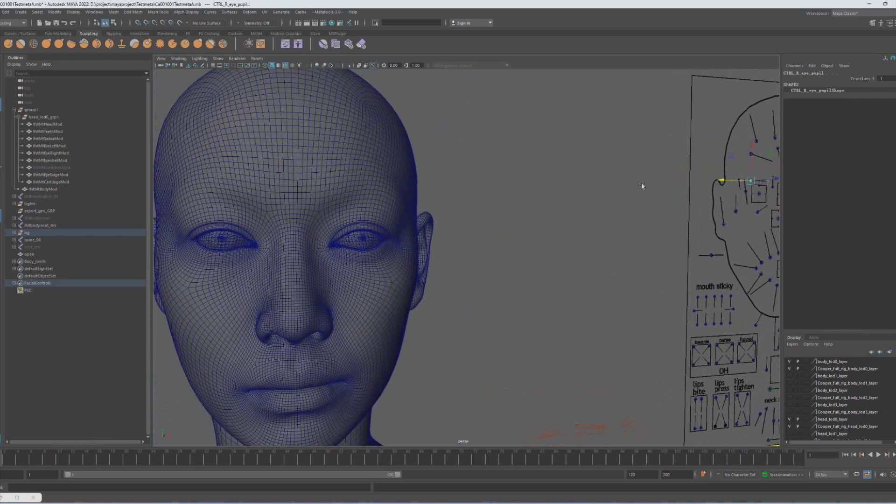
Hide the eyeshell meshes covering the eyes and expand the rig and head_grp hierarchies to locate the original eye geometry
{"action": "left_click", "coordinate": [370, 241]}
{"action": "key", "text": "ctrl+h"}
{"action": "right_click_drag", "start_coordinate": [233, 250], "coordinate": [308, 258], "text": "alt"}
{"action": "left_click", "coordinate": [319, 238]}
{"action": "middle_click_drag", "start_coordinate": [334, 264], "coordinate": [403, 265], "text": "alt"}
{"action": "left_click_drag", "start_coordinate": [402, 267], "coordinate": [449, 264], "text": "alt"}
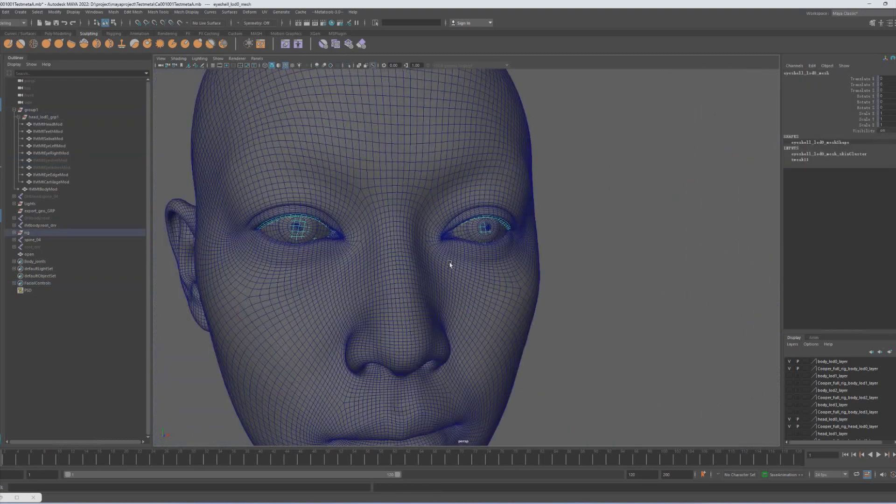
{"action": "left_click", "coordinate": [450, 264]}
{"action": "left_click", "coordinate": [481, 233]}
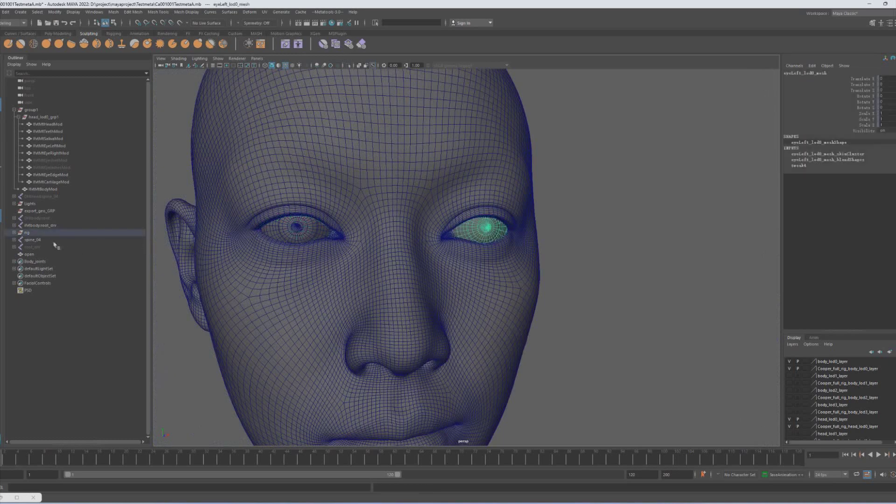
{"action": "left_click", "coordinate": [14, 232]}
{"action": "left_click", "coordinate": [19, 239]}
Try hiding the rig's whole head_grp and show it again
{"action": "left_click", "coordinate": [42, 241]}
{"action": "key", "text": "ctrl+h"}
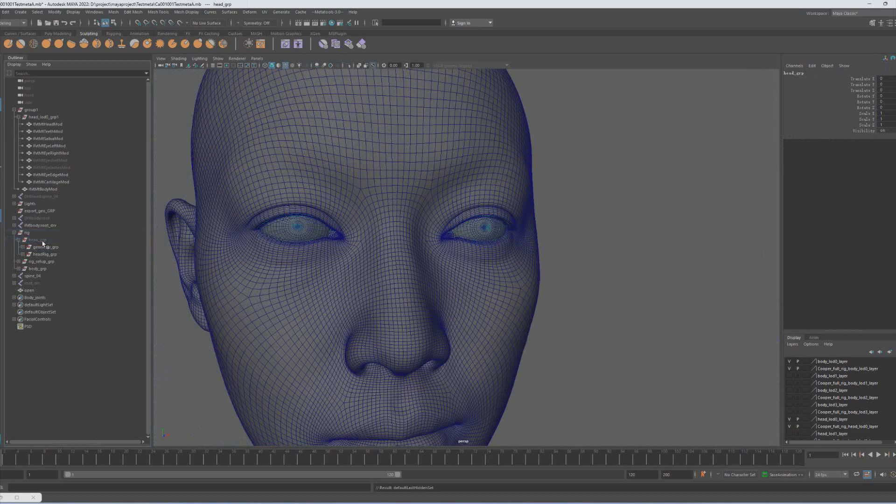
{"action": "scroll", "coordinate": [462, 276], "scroll_direction": "down", "scroll_amount": 5}
{"action": "left_click_drag", "start_coordinate": [597, 281], "coordinate": [549, 284], "text": "alt"}
{"action": "scroll", "coordinate": [536, 279], "scroll_direction": "down", "scroll_amount": 5}
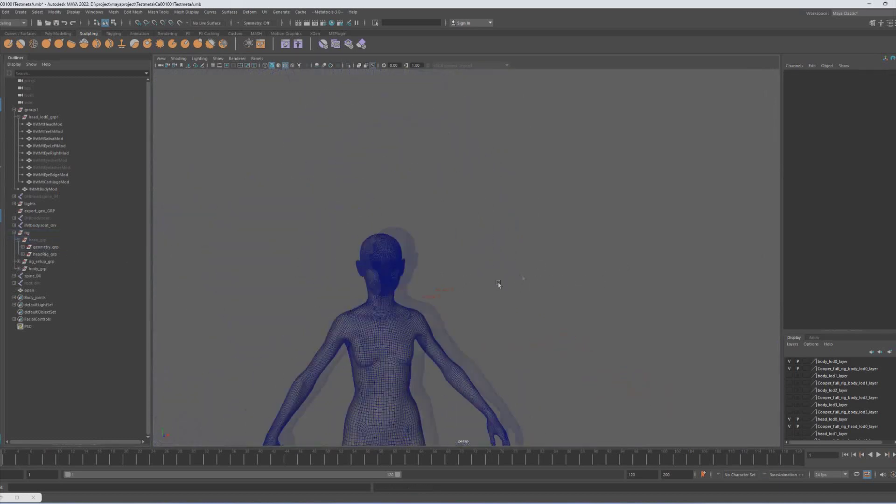
{"action": "scroll", "coordinate": [217, 227], "scroll_direction": "up", "scroll_amount": 3}
{"action": "scroll", "coordinate": [314, 282], "scroll_direction": "up", "scroll_amount": 5}
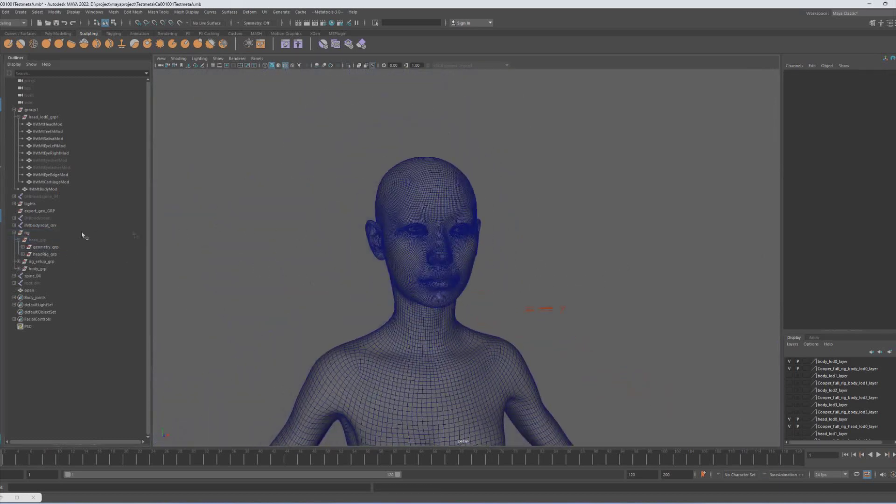
{"action": "left_click", "coordinate": [36, 239]}
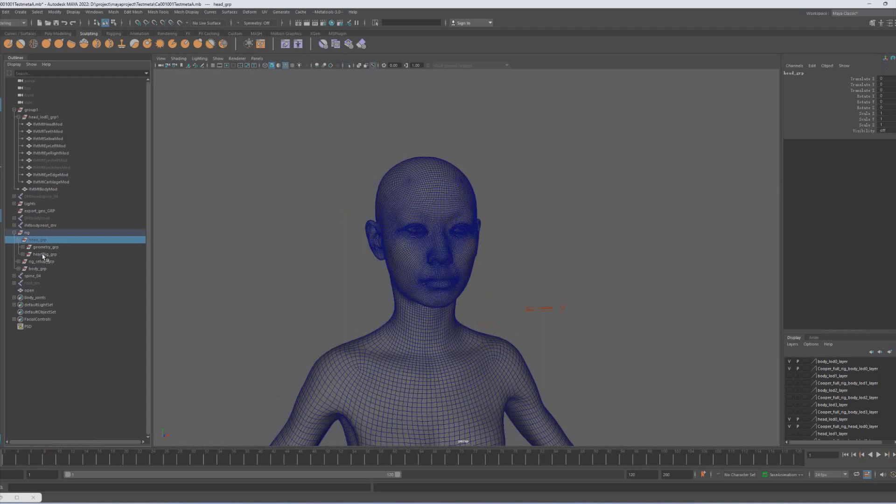
{"action": "key", "text": "shift+h"}
Hide only geometry_grp inside head_grp, keeping the facial controls displayed
{"action": "left_click", "coordinate": [43, 249]}
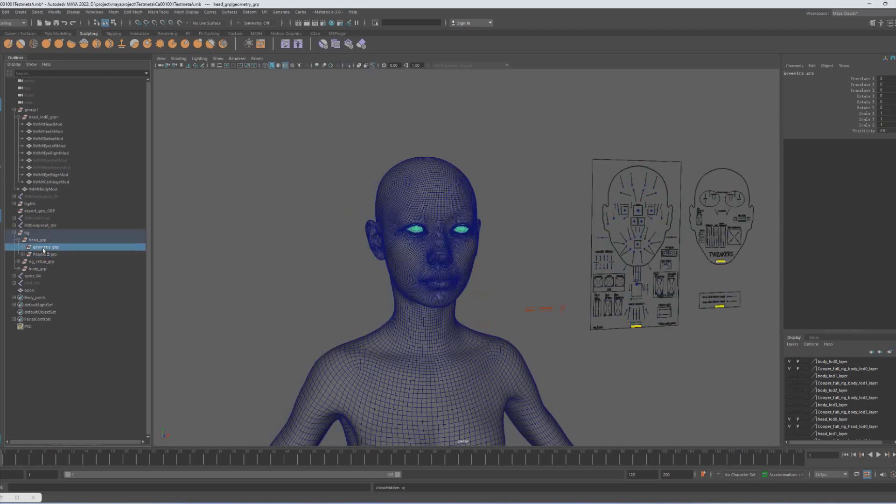
{"action": "key", "text": "ctrl+h"}
{"action": "scroll", "coordinate": [526, 250], "scroll_direction": "up", "scroll_amount": 5}
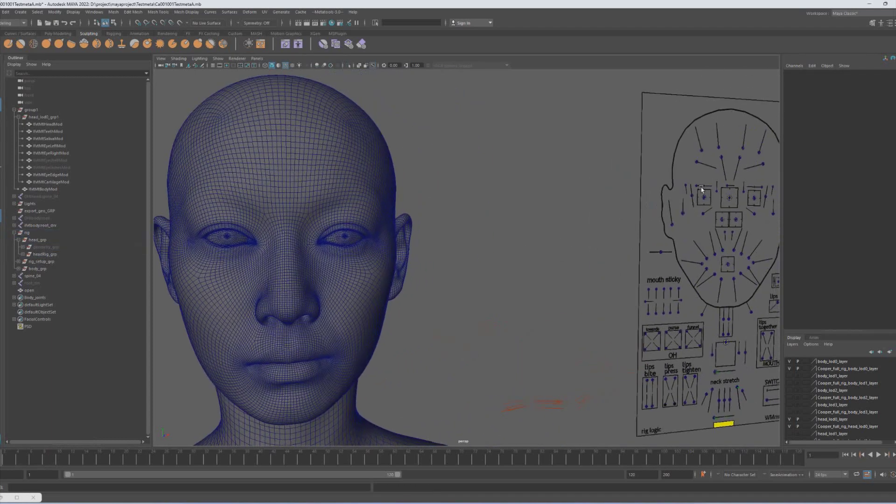
Select both eye pupil controls again and slide them to retest pupil scaling on the character's own eyes
{"action": "left_click", "coordinate": [701, 188]}
{"action": "left_click", "coordinate": [763, 188]}
{"action": "left_click", "coordinate": [886, 78]}
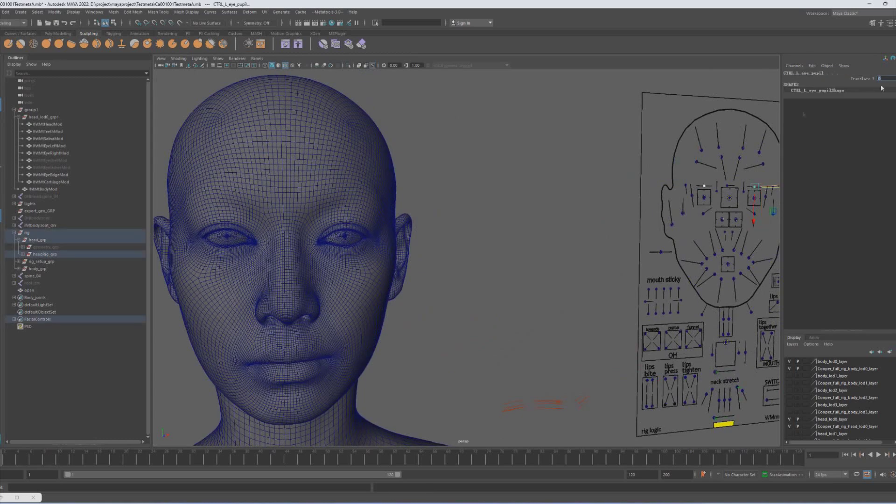
{"action": "scroll", "coordinate": [700, 184], "scroll_direction": "down", "scroll_amount": 3}
{"action": "left_click_drag", "start_coordinate": [687, 203], "coordinate": [684, 216], "text": "alt"}
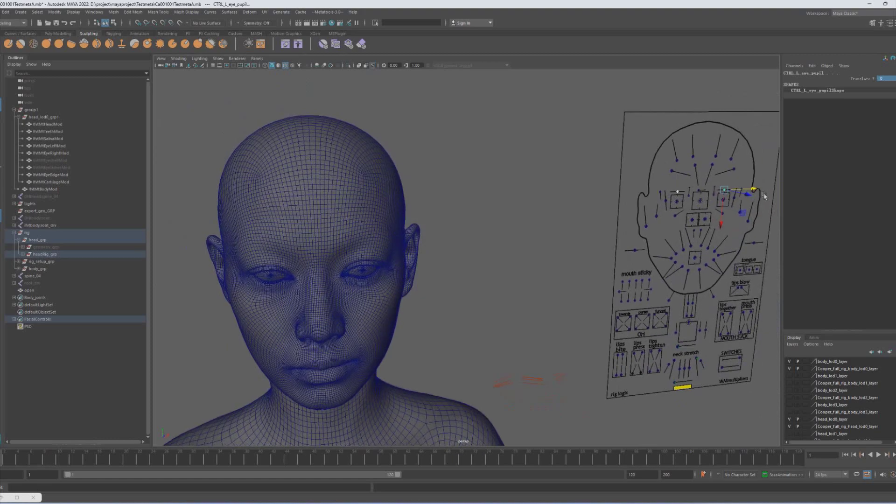
{"action": "left_click_drag", "start_coordinate": [756, 190], "coordinate": [734, 191]}
{"action": "left_click_drag", "start_coordinate": [362, 208], "coordinate": [420, 259], "text": "alt"}
{"action": "scroll", "coordinate": [410, 237], "scroll_direction": "up", "scroll_amount": 4}
{"action": "left_click_drag", "start_coordinate": [761, 155], "coordinate": [466, 250]}
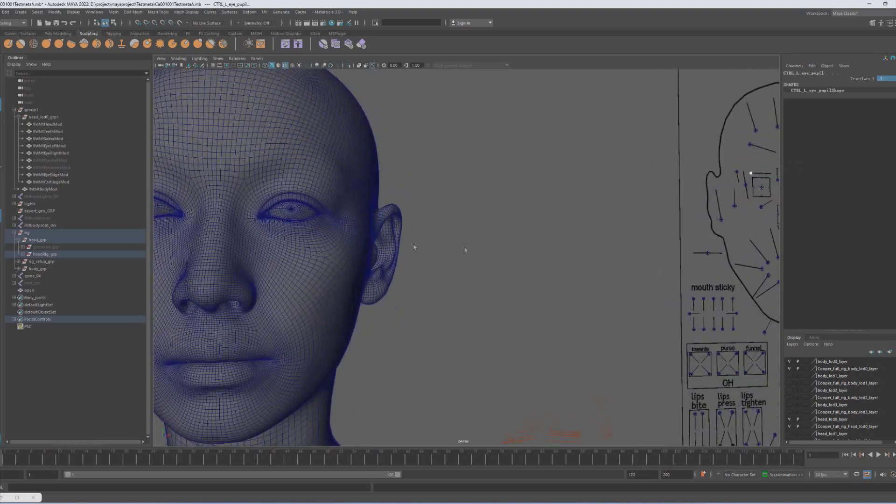
Check the character's left and right eyeball meshes by selecting each one up close
{"action": "middle_click_drag", "start_coordinate": [467, 250], "coordinate": [513, 279], "text": "alt"}
{"action": "scroll", "coordinate": [516, 275], "scroll_direction": "up", "scroll_amount": 4}
{"action": "left_click", "coordinate": [533, 240]}
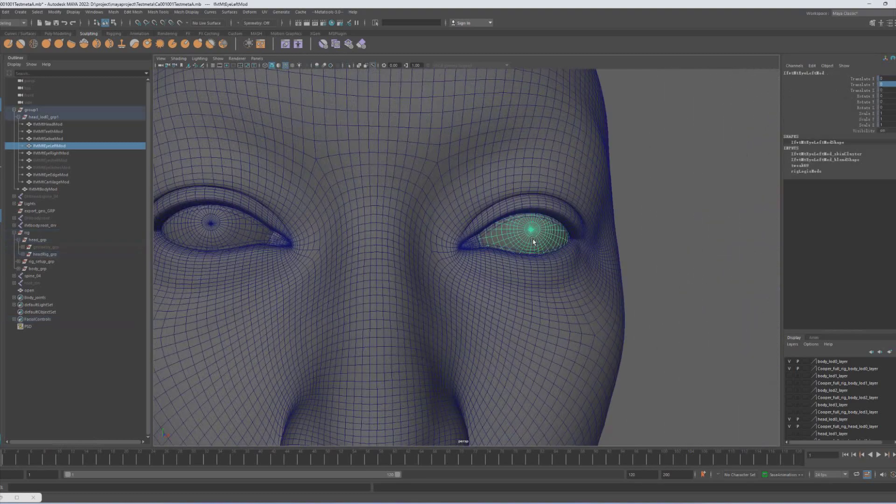
{"action": "left_click", "coordinate": [207, 234]}
{"action": "scroll", "coordinate": [469, 269], "scroll_direction": "down", "scroll_amount": 10}
{"action": "middle_click_drag", "start_coordinate": [469, 270], "coordinate": [476, 250], "text": "alt"}
{"action": "left_click_drag", "start_coordinate": [535, 315], "coordinate": [520, 321], "text": "alt"}
{"action": "middle_click_drag", "start_coordinate": [520, 322], "coordinate": [527, 281], "text": "alt"}
{"action": "left_click_drag", "start_coordinate": [505, 288], "coordinate": [517, 294], "text": "alt"}
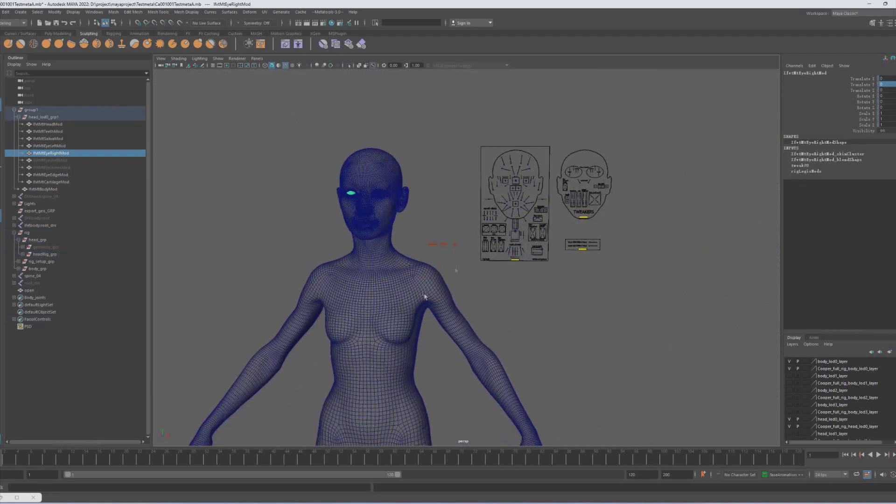
Switch to the WPS document Metatools-3.0.docx
{"action": "mouse_move", "coordinate": [381, 493]}
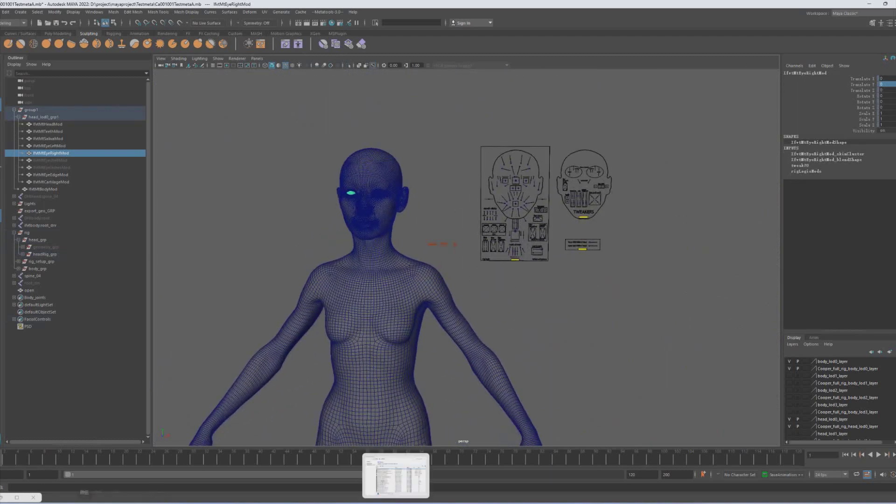
{"action": "mouse_move", "coordinate": [205, 500]}
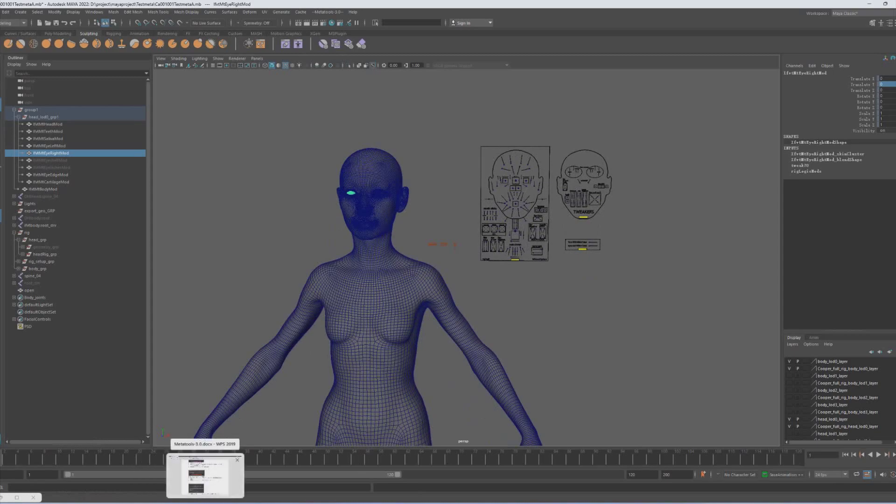
{"action": "left_click", "coordinate": [205, 476]}
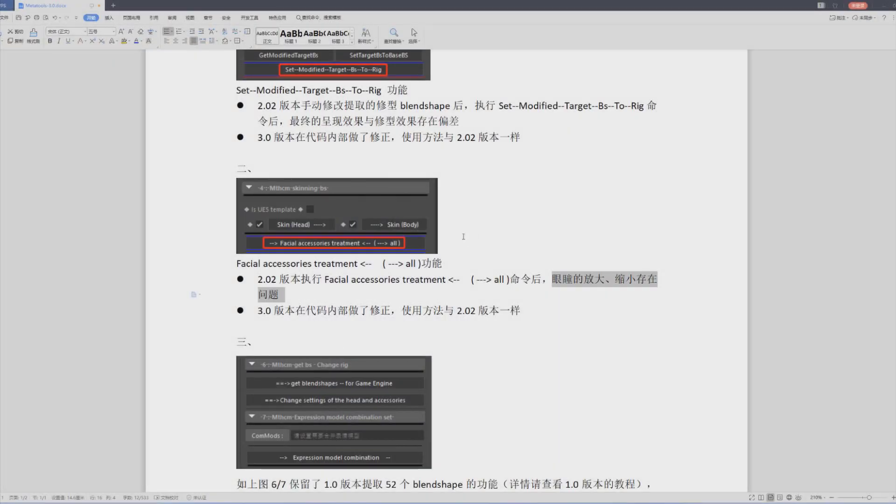
Read the Metatools-3.0 notes on the retained 52-blendshape extraction and the MayaRig fix to Change settings of the head and accessories
{"action": "scroll", "coordinate": [471, 236], "scroll_direction": "down", "scroll_amount": 5}
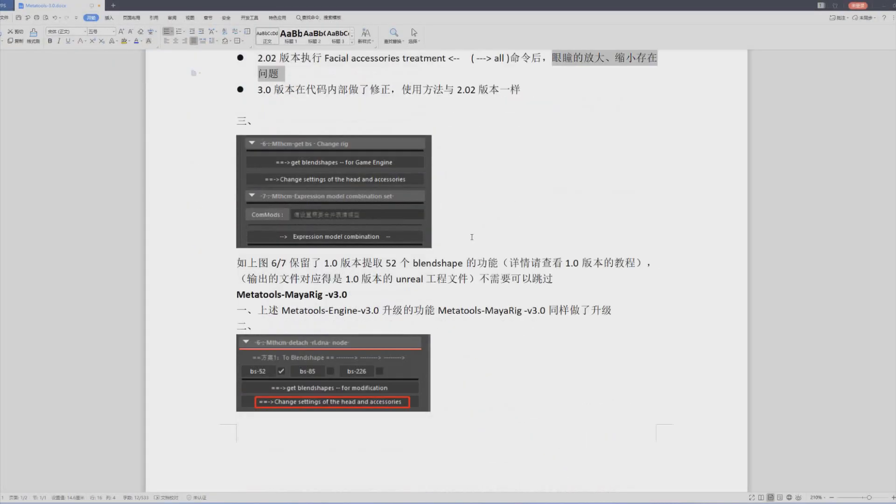
{"action": "left_click", "coordinate": [225, 262]}
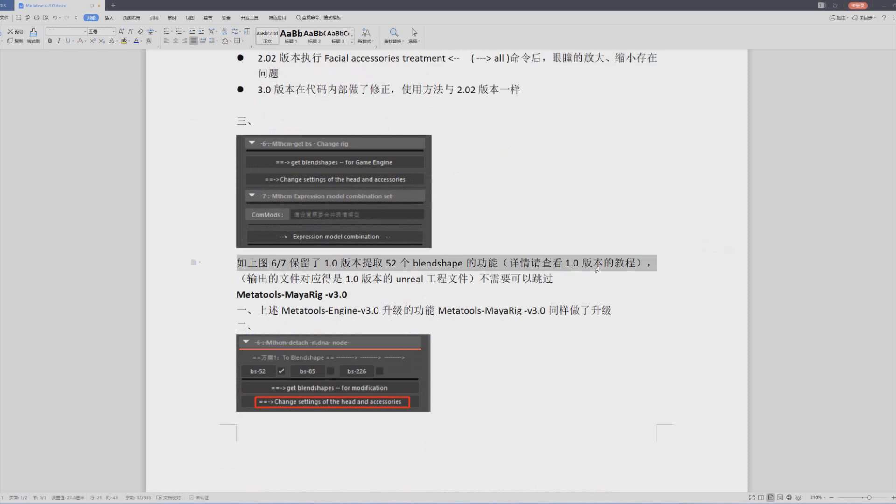
{"action": "scroll", "coordinate": [555, 269], "scroll_direction": "down", "scroll_amount": 1}
{"action": "mouse_move", "coordinate": [235, 250]}
{"action": "left_mouse_down"}
{"action": "mouse_move", "coordinate": [344, 251]}
{"action": "mouse_move", "coordinate": [233, 255]}
{"action": "left_mouse_up"}
{"action": "left_click", "coordinate": [321, 250]}
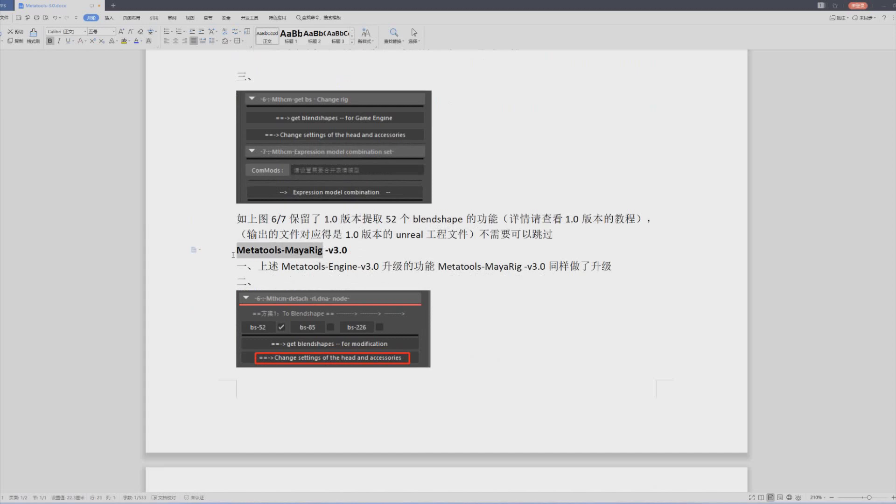
{"action": "scroll", "coordinate": [280, 260], "scroll_direction": "down", "scroll_amount": 2}
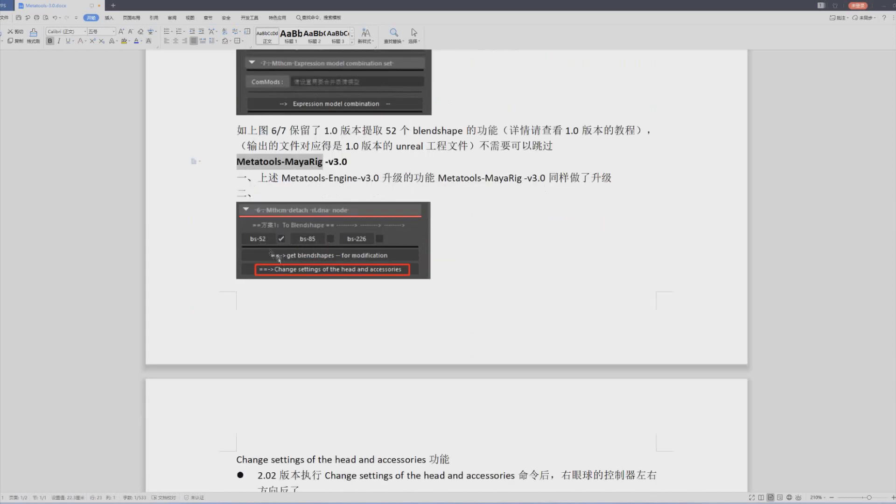
{"action": "scroll", "coordinate": [463, 277], "scroll_direction": "down", "scroll_amount": 3}
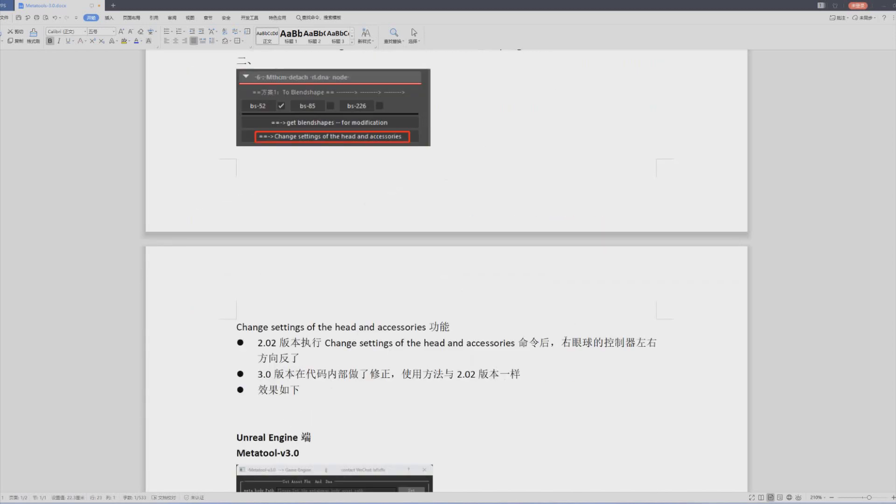
{"action": "left_click_drag", "start_coordinate": [563, 341], "coordinate": [655, 352]}
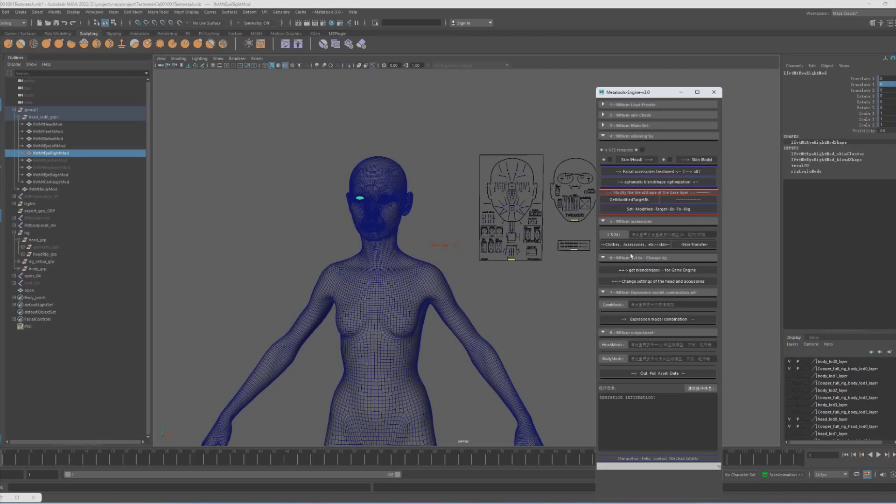
Switch to Maya, open the Metatools-MayaRig v3.0 tool and close the Metatools-Engine window
{"action": "mouse_move", "coordinate": [503, 271]}
{"action": "left_mouse_down", "text": "alt"}
{"action": "mouse_move", "coordinate": [497, 265]}
{"action": "mouse_move", "coordinate": [507, 272]}
{"action": "left_mouse_up", "text": "alt"}
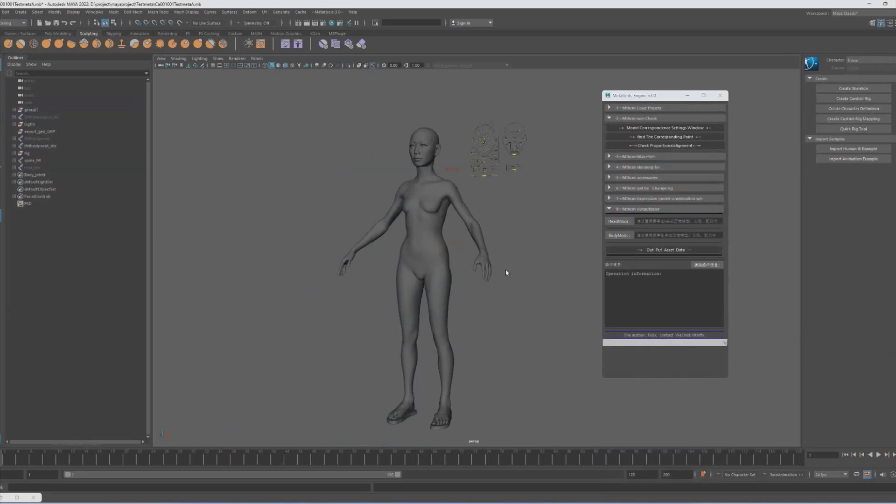
{"action": "left_click", "coordinate": [328, 12]}
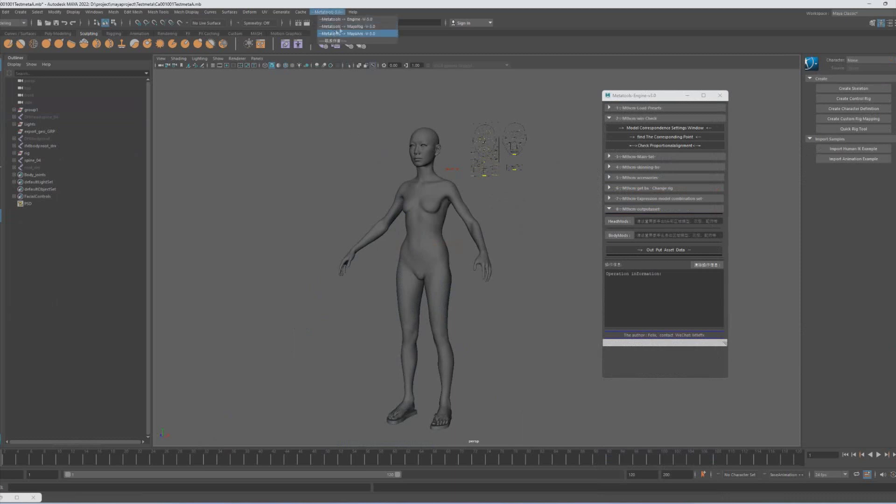
{"action": "left_click", "coordinate": [345, 33]}
{"action": "left_click_drag", "start_coordinate": [615, 142], "coordinate": [673, 100]}
{"action": "left_click", "coordinate": [719, 95]}
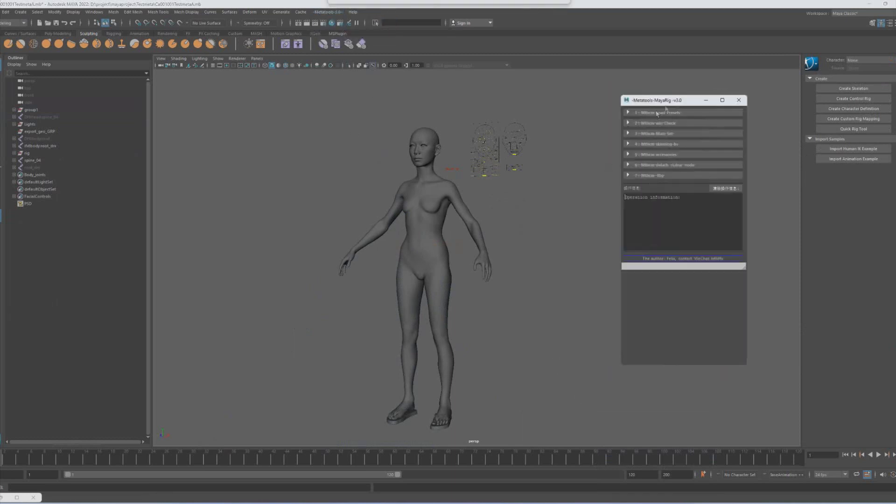
Load the character's target and base mesh names in MayaRig's Model Correspondence Settings Window, then minimise it
{"action": "left_click", "coordinate": [628, 123]}
{"action": "left_click", "coordinate": [642, 133]}
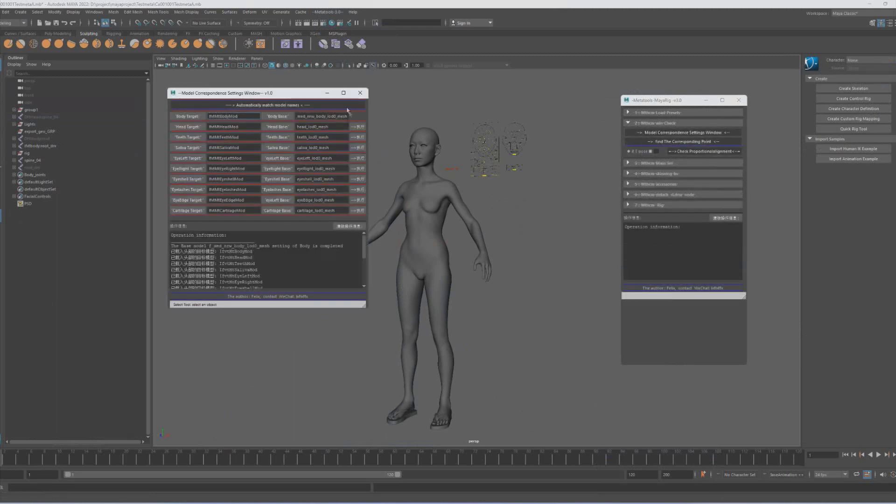
{"action": "left_click", "coordinate": [328, 95]}
Extract the bs-52 blendshapes for modification with MayaRig's rl.dna detach functions
{"action": "left_click", "coordinate": [627, 184]}
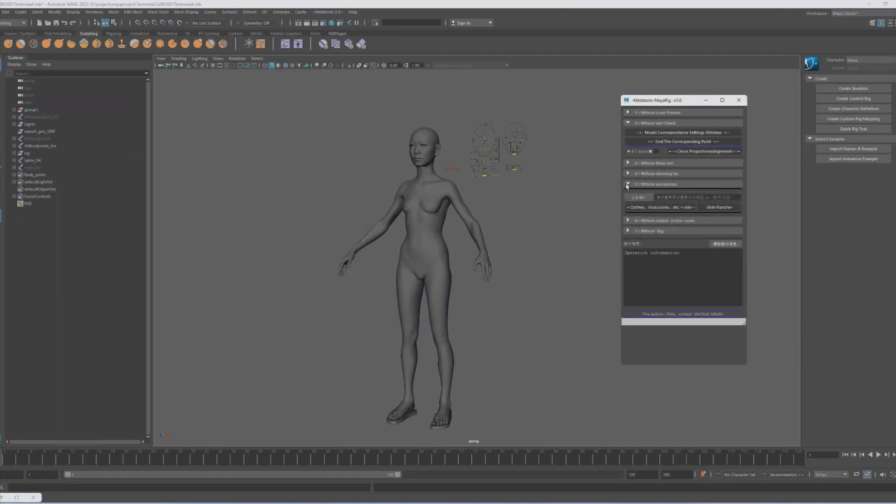
{"action": "left_click", "coordinate": [628, 221]}
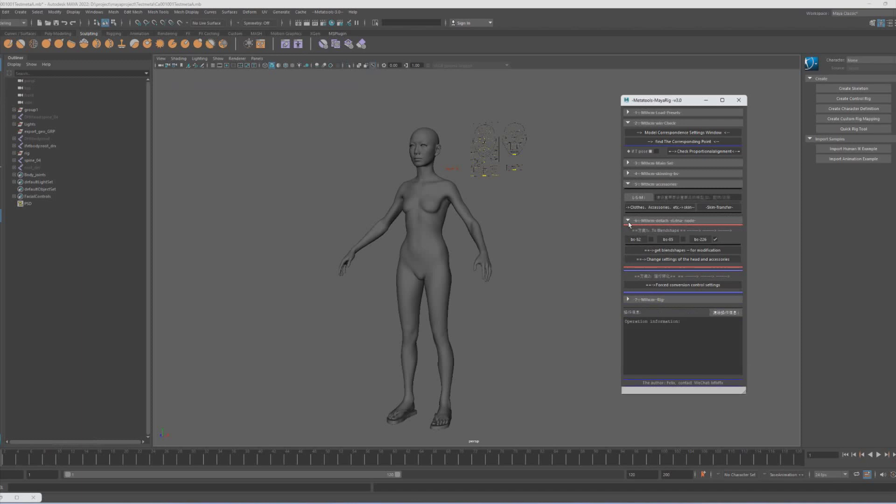
{"action": "left_click", "coordinate": [664, 250]}
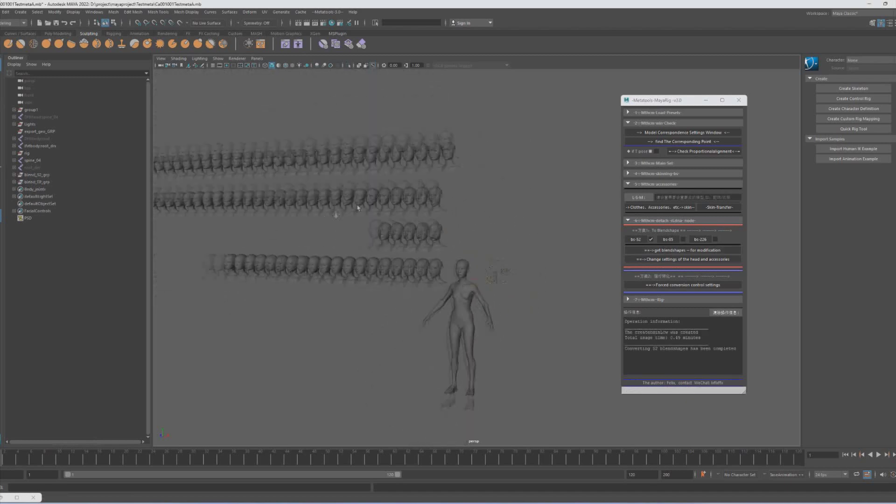
Run Change settings of the head and accessories on the rig and view the character's face with its controls
{"action": "right_click_drag", "start_coordinate": [366, 212], "coordinate": [501, 262], "text": "alt"}
{"action": "middle_click_drag", "start_coordinate": [502, 262], "coordinate": [438, 190], "text": "alt"}
{"action": "right_click_drag", "start_coordinate": [438, 190], "coordinate": [544, 231], "text": "alt"}
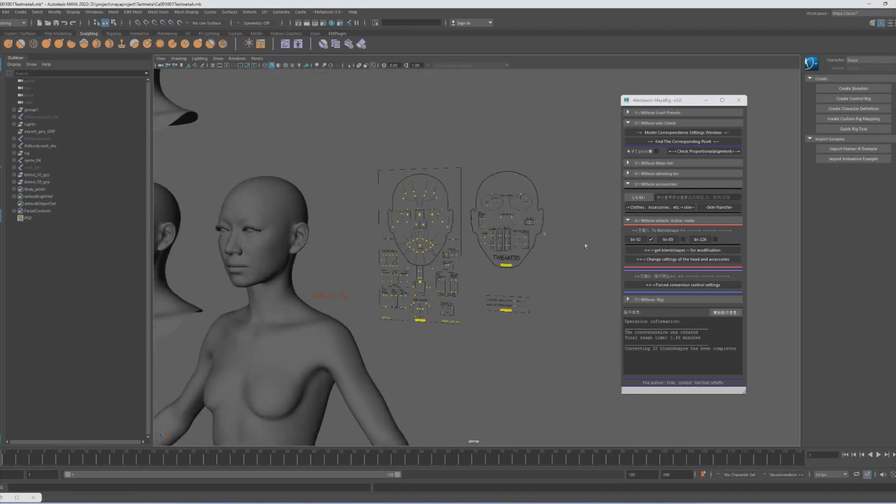
{"action": "left_click", "coordinate": [662, 260]}
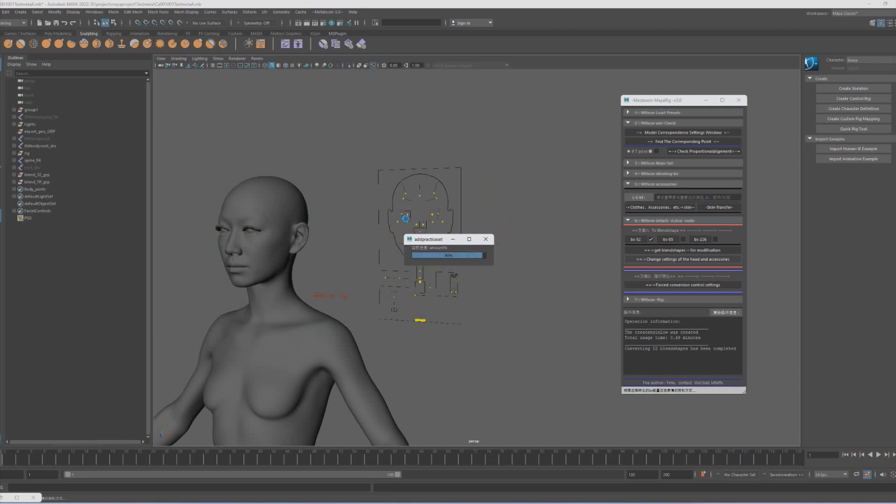
{"action": "middle_click_drag", "start_coordinate": [386, 235], "coordinate": [394, 224], "text": "alt"}
{"action": "right_click_drag", "start_coordinate": [394, 225], "coordinate": [435, 230], "text": "alt"}
{"action": "left_click_drag", "start_coordinate": [436, 230], "coordinate": [391, 216], "text": "alt"}
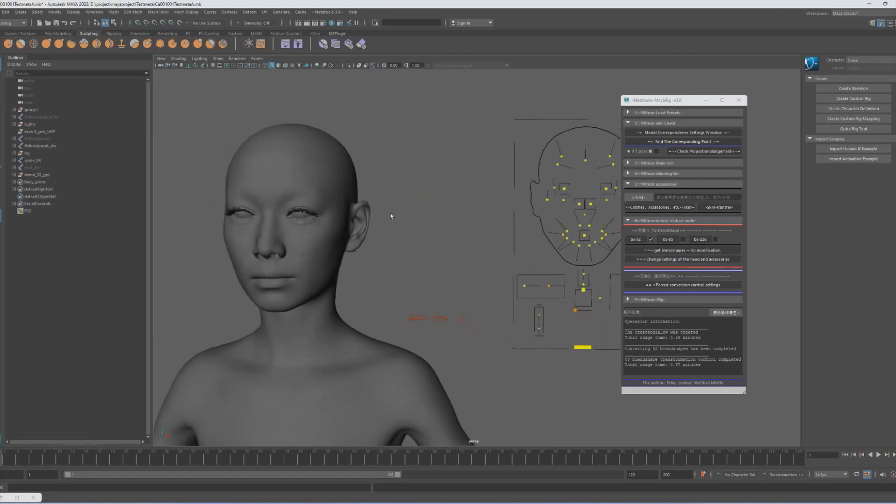
Examine the rig group's contents in the Outliner, including head_grp, headRig_grp and rig_setup_grp
{"action": "left_click", "coordinate": [14, 154]}
{"action": "left_click", "coordinate": [18, 161]}
{"action": "left_click", "coordinate": [39, 168]}
{"action": "left_click", "coordinate": [40, 175]}
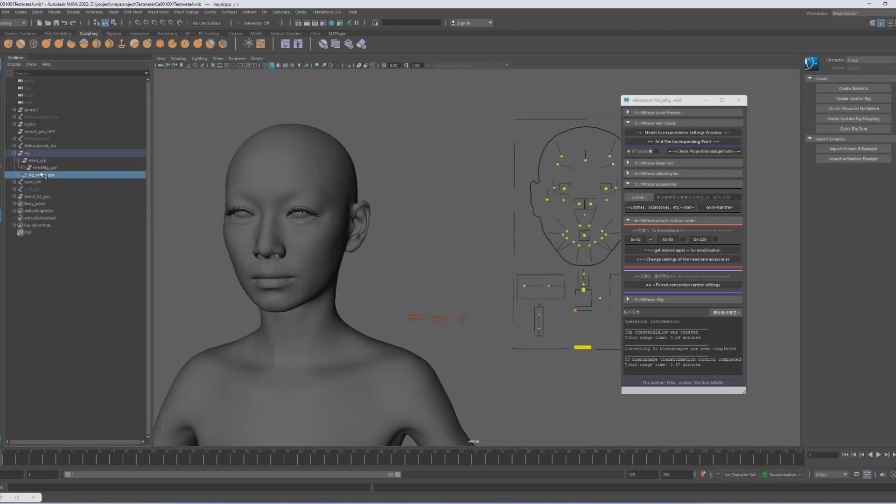
{"action": "left_click", "coordinate": [14, 153]}
Select both eye direction controls, display wireframe over the shaded meshes and move the MayaRig window clear of the control board
{"action": "middle_click_drag", "start_coordinate": [510, 193], "coordinate": [461, 206], "text": "alt"}
{"action": "left_click", "coordinate": [515, 203]}
{"action": "left_click_drag", "start_coordinate": [563, 215], "coordinate": [400, 206], "text": "alt"}
{"action": "left_click", "coordinate": [285, 66]}
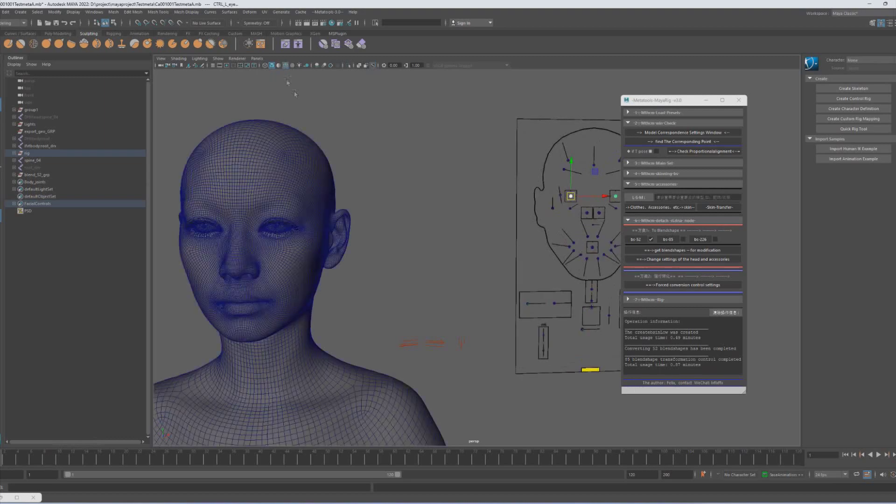
{"action": "scroll", "coordinate": [504, 214], "scroll_direction": "down", "scroll_amount": 2}
{"action": "middle_click_drag", "start_coordinate": [503, 214], "coordinate": [486, 235], "text": "alt"}
{"action": "left_click_drag", "start_coordinate": [518, 231], "coordinate": [483, 222], "text": "alt"}
{"action": "left_click_drag", "start_coordinate": [652, 102], "coordinate": [724, 193]}
{"action": "left_click_drag", "start_coordinate": [490, 196], "coordinate": [516, 189], "text": "alt"}
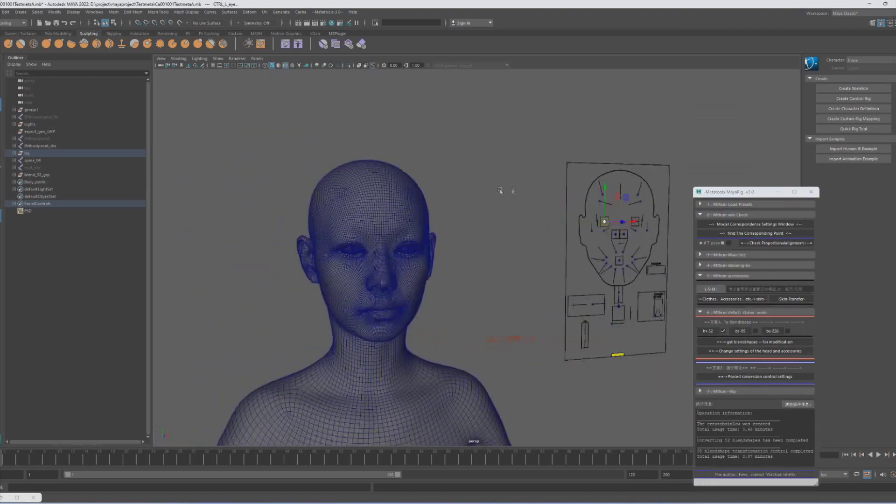
Slide both eye controls sideways to test the eyeballs' left-right direction, then undo the movement
{"action": "scroll", "coordinate": [592, 220], "scroll_direction": "up", "scroll_amount": 5}
{"action": "scroll", "coordinate": [585, 214], "scroll_direction": "down", "scroll_amount": 2}
{"action": "left_click_drag", "start_coordinate": [584, 212], "coordinate": [629, 210], "text": "alt"}
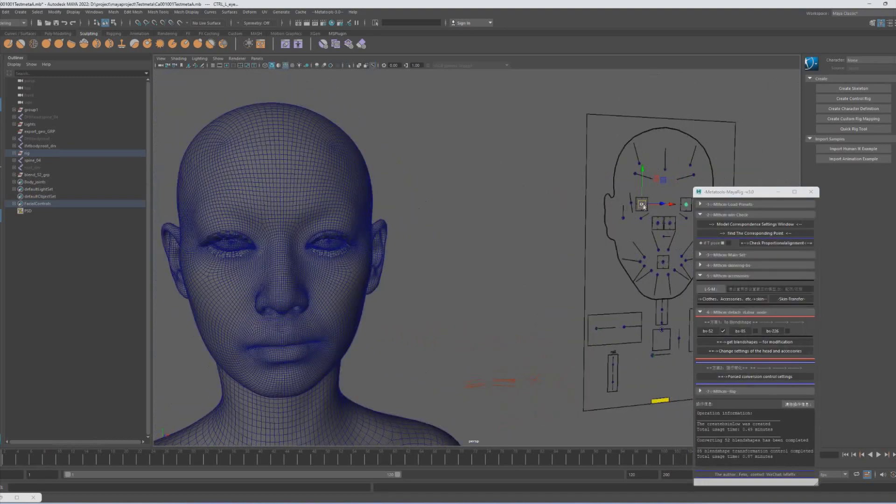
{"action": "left_click_drag", "start_coordinate": [664, 183], "coordinate": [643, 183]}
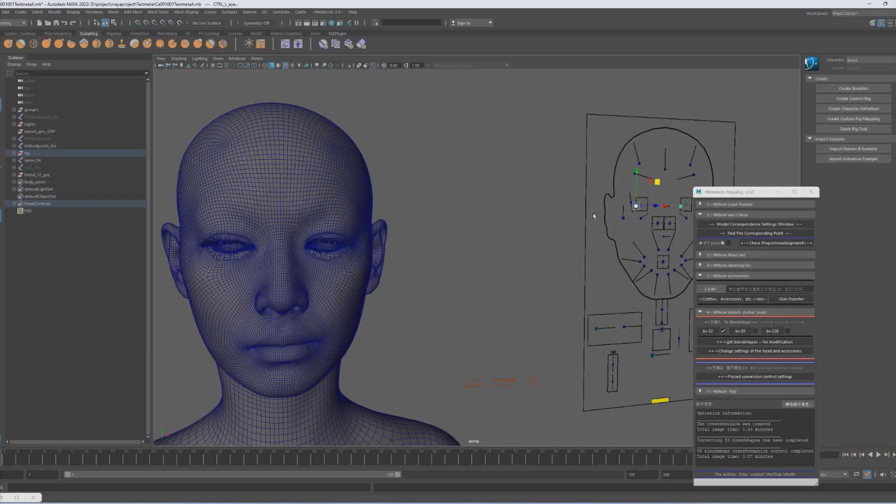
{"action": "key", "text": "ctrl+z"}
Reopen the scene Ca001001TestmetaA.mb from the Testmeta project folder
{"action": "scroll", "coordinate": [461, 252], "scroll_direction": "down", "scroll_amount": 3}
{"action": "scroll", "coordinate": [461, 251], "scroll_direction": "down", "scroll_amount": 5}
{"action": "middle_click_drag", "start_coordinate": [461, 287], "coordinate": [462, 213], "text": "alt"}
{"action": "left_click_drag", "start_coordinate": [462, 213], "coordinate": [449, 233], "text": "alt"}
{"action": "scroll", "coordinate": [496, 254], "scroll_direction": "down", "scroll_amount": 1}
{"action": "middle_click_drag", "start_coordinate": [496, 255], "coordinate": [514, 251], "text": "alt"}
{"action": "left_click", "coordinate": [48, 24]}
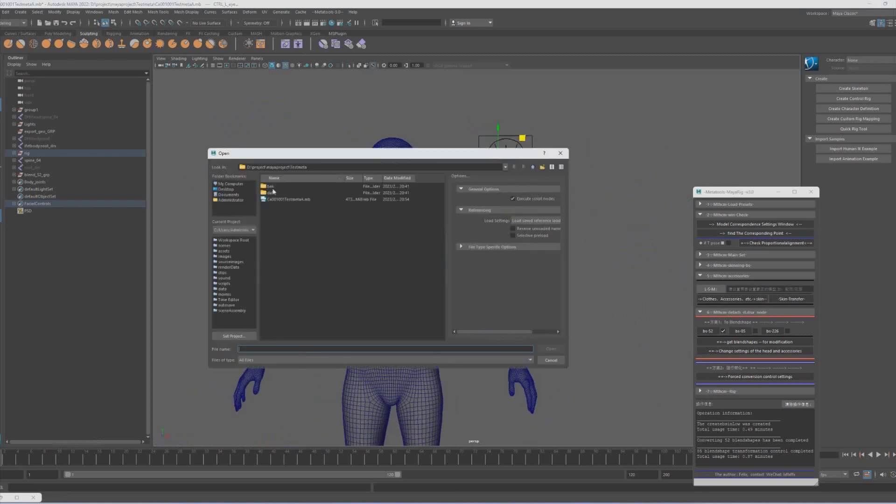
{"action": "double_click", "coordinate": [282, 199]}
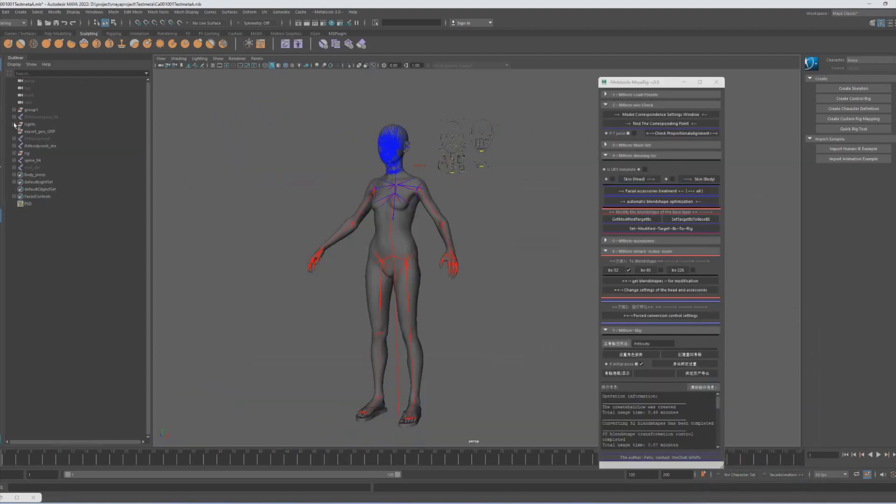
Close the MayaRig tool window and open Metatools-Engine v3.0 instead
{"action": "left_click", "coordinate": [716, 82]}
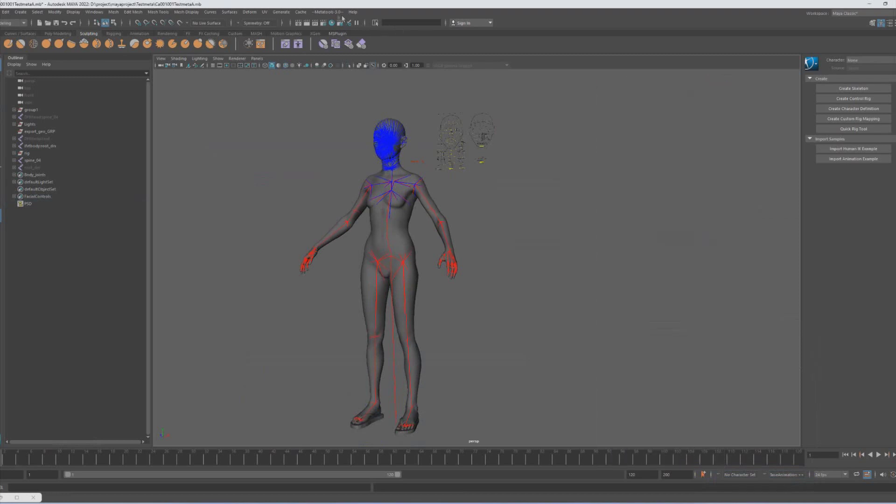
{"action": "left_click", "coordinate": [328, 12]}
{"action": "left_click", "coordinate": [343, 20]}
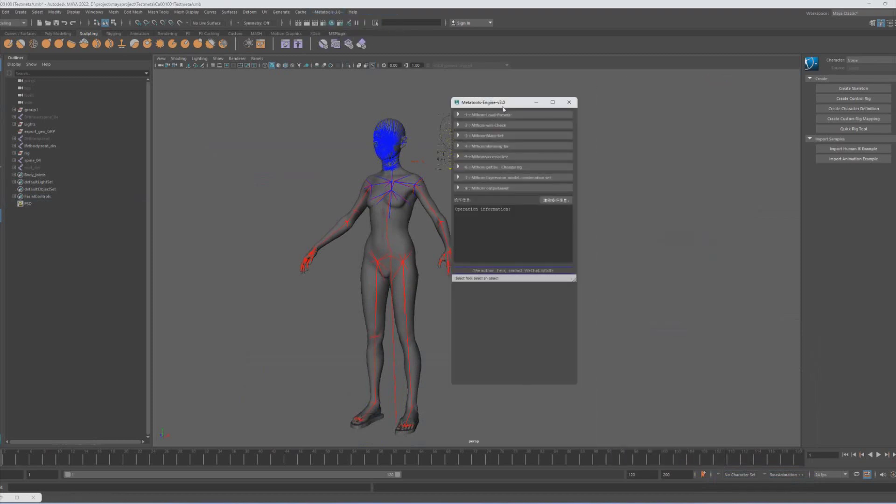
Load the model name matches through Metatools-Engine's Model Correspondence Settings Window, then minimise it
{"action": "left_click", "coordinate": [580, 124]}
{"action": "left_click", "coordinate": [602, 134]}
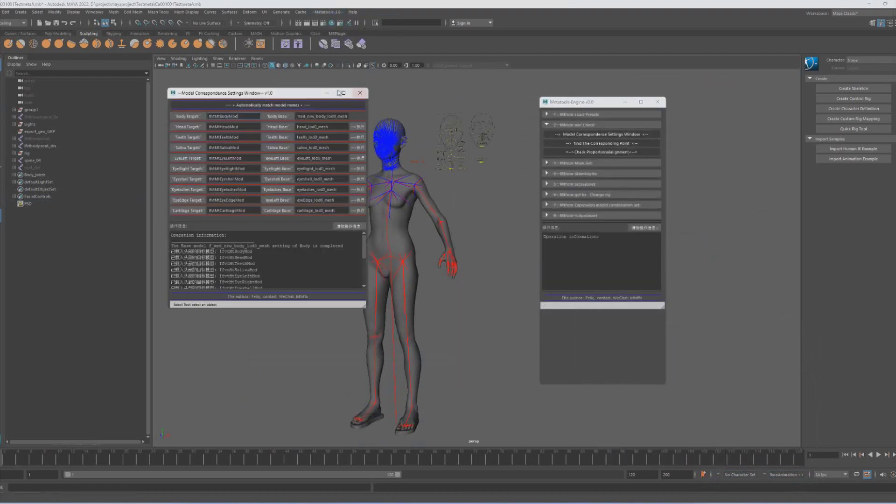
{"action": "left_click", "coordinate": [327, 93]}
Load every head mesh under group1 except the eyelashes as HeadMods in the asset output settings
{"action": "left_click", "coordinate": [547, 216]}
{"action": "scroll", "coordinate": [355, 122], "scroll_direction": "up", "scroll_amount": 3}
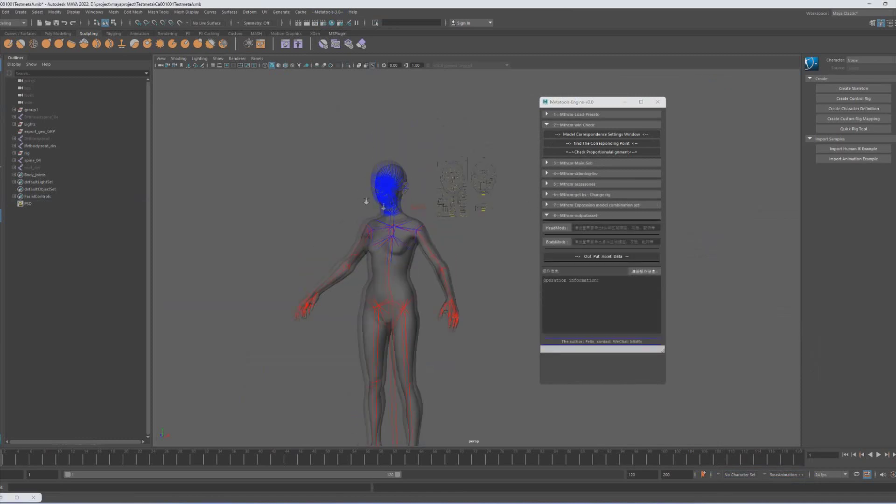
{"action": "middle_click_drag", "start_coordinate": [356, 123], "coordinate": [409, 194], "text": "alt"}
{"action": "right_click_drag", "start_coordinate": [304, 164], "coordinate": [363, 142], "text": "alt"}
{"action": "left_click", "coordinate": [363, 143]}
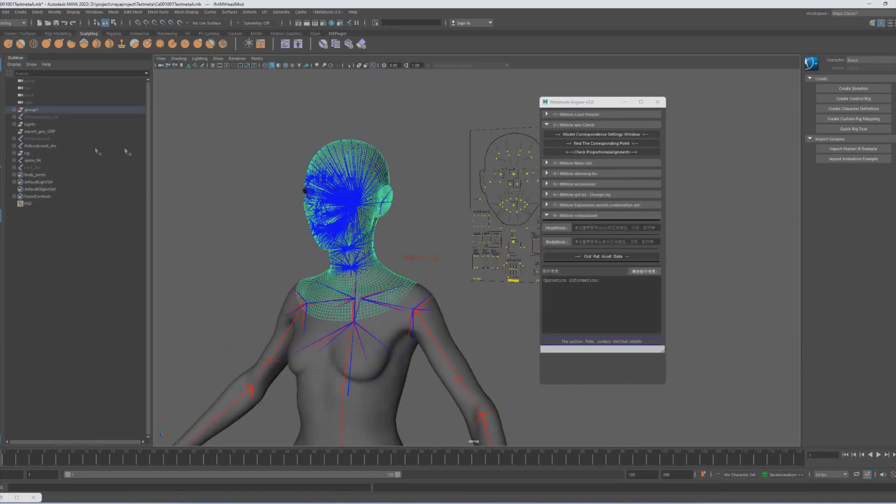
{"action": "key", "text": "f"}
{"action": "left_click_drag", "start_coordinate": [54, 127], "coordinate": [70, 182]}
{"action": "left_click", "coordinate": [63, 167], "text": "ctrl"}
{"action": "middle_click_drag", "start_coordinate": [248, 202], "coordinate": [387, 236], "text": "alt"}
{"action": "right_click_drag", "start_coordinate": [388, 236], "coordinate": [471, 231], "text": "alt"}
{"action": "middle_click_drag", "start_coordinate": [523, 252], "coordinate": [387, 214], "text": "alt"}
{"action": "right_click_drag", "start_coordinate": [534, 224], "coordinate": [520, 227], "text": "alt"}
{"action": "left_click", "coordinate": [555, 228]}
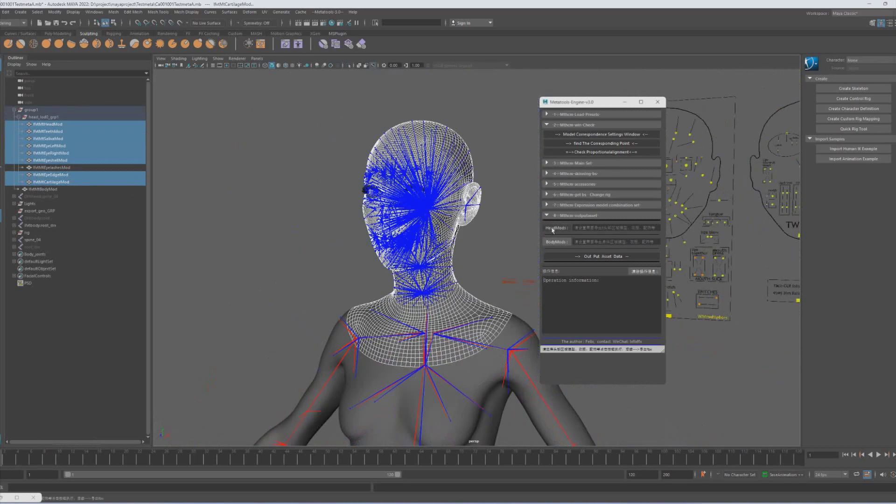
Load the body mesh as BodyMods and run Out Put Asset Data
{"action": "scroll", "coordinate": [354, 224], "scroll_direction": "down", "scroll_amount": 3}
{"action": "left_click", "coordinate": [46, 189]}
{"action": "left_click", "coordinate": [556, 242]}
{"action": "scroll", "coordinate": [342, 150], "scroll_direction": "down", "scroll_amount": 4}
{"action": "scroll", "coordinate": [342, 150], "scroll_direction": "down", "scroll_amount": 1}
{"action": "left_click", "coordinate": [579, 256]}
Open the Testmeta data folder and check the exported body FBX, head FBX and edited DNA files
{"action": "mouse_move", "coordinate": [229, 500]}
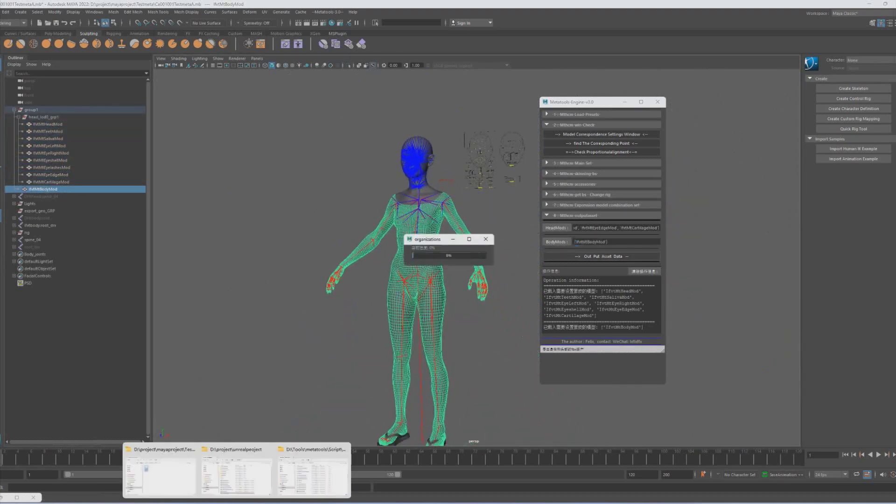
{"action": "left_click", "coordinate": [170, 484]}
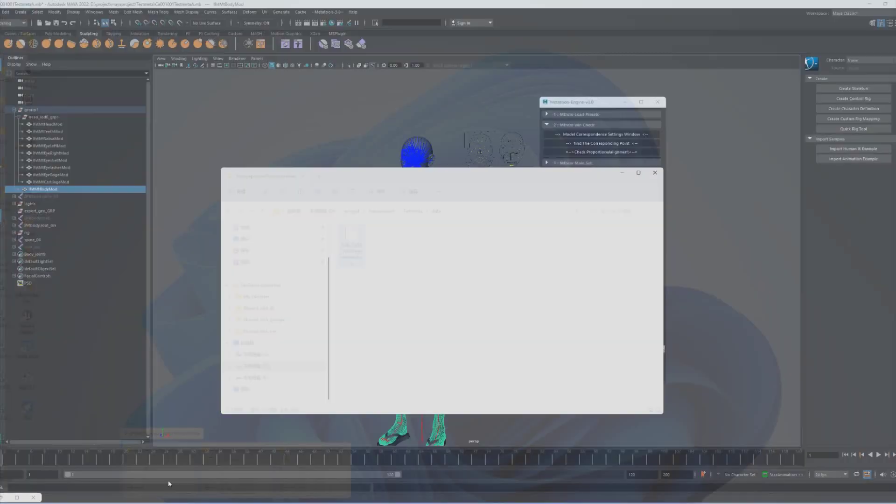
{"action": "left_click_drag", "start_coordinate": [717, 191], "coordinate": [716, 188]}
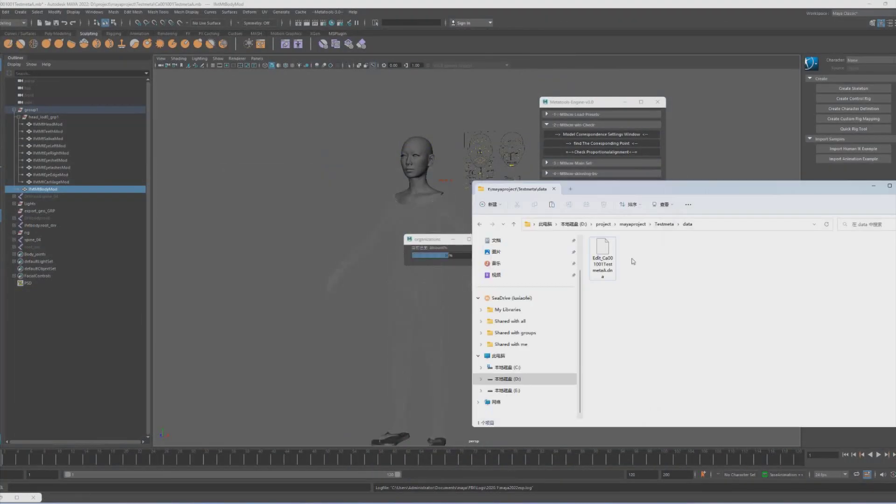
{"action": "left_click_drag", "start_coordinate": [750, 320], "coordinate": [590, 238]}
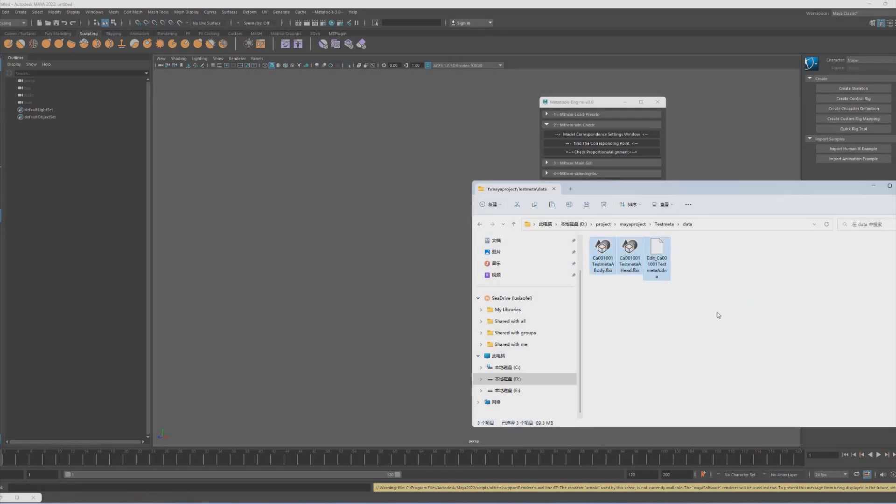
{"action": "left_click_drag", "start_coordinate": [723, 312], "coordinate": [590, 237]}
{"action": "left_click", "coordinate": [601, 266]}
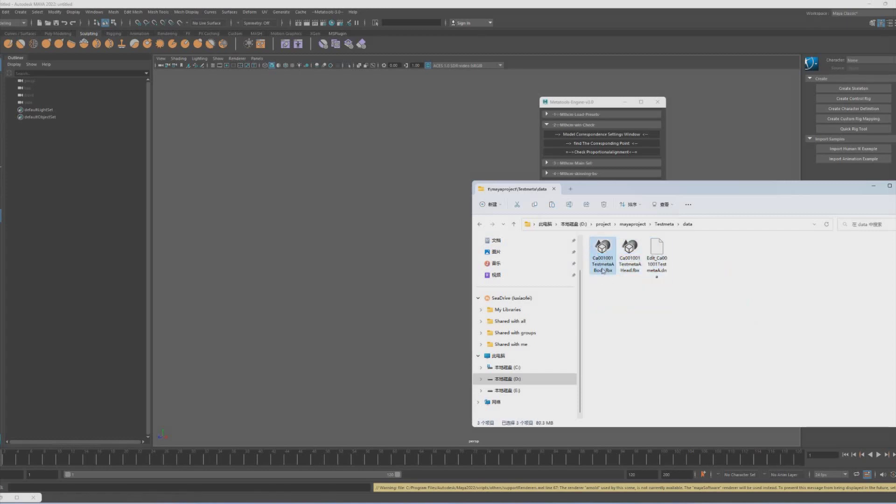
{"action": "left_click", "coordinate": [630, 268]}
{"action": "left_click", "coordinate": [658, 272]}
{"action": "left_click_drag", "start_coordinate": [698, 294], "coordinate": [595, 253]}
{"action": "left_click", "coordinate": [675, 294]}
{"action": "left_click", "coordinate": [725, 294]}
Return to Metatools-3.0.docx and view its Unreal Engine section on Metatool-v3.0
{"action": "left_click", "coordinate": [206, 503]}
{"action": "scroll", "coordinate": [467, 280], "scroll_direction": "down", "scroll_amount": 5}
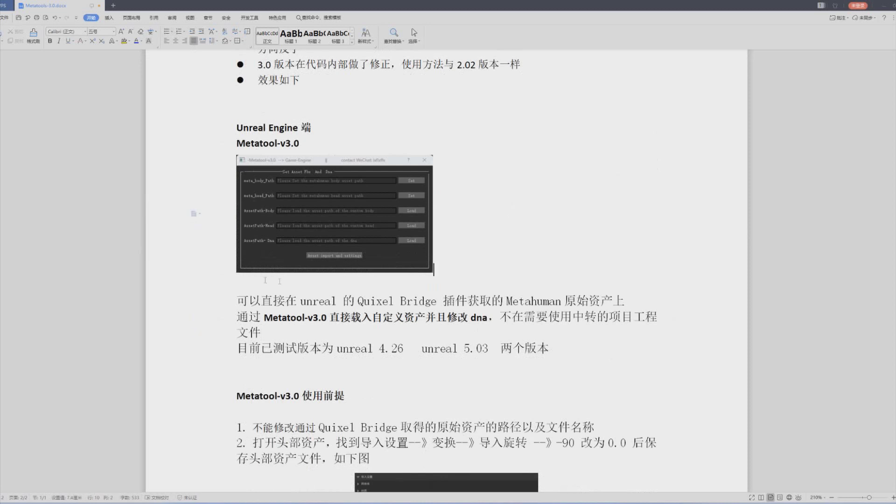
Read the Metatool-v3.0 overview, the tested Unreal versions and the prerequisite about Quixel Bridge asset paths and file names
{"action": "left_click_drag", "start_coordinate": [234, 298], "coordinate": [555, 351]}
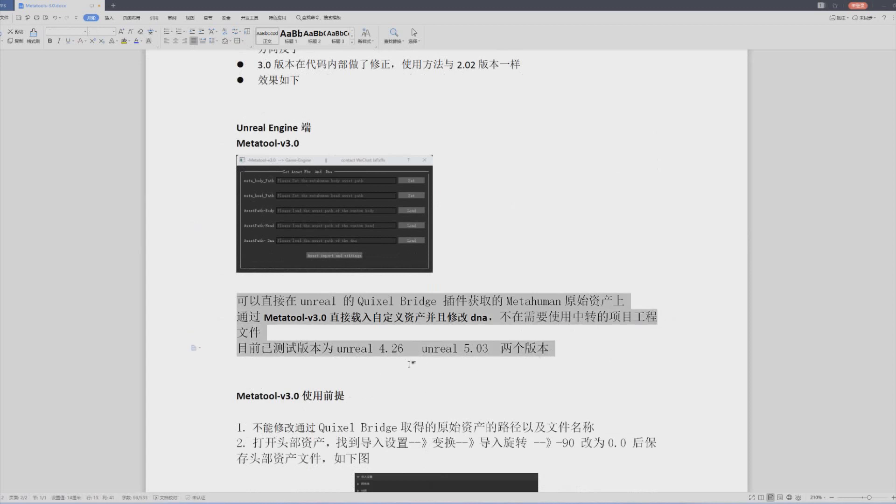
{"action": "scroll", "coordinate": [427, 318], "scroll_direction": "down", "scroll_amount": 1}
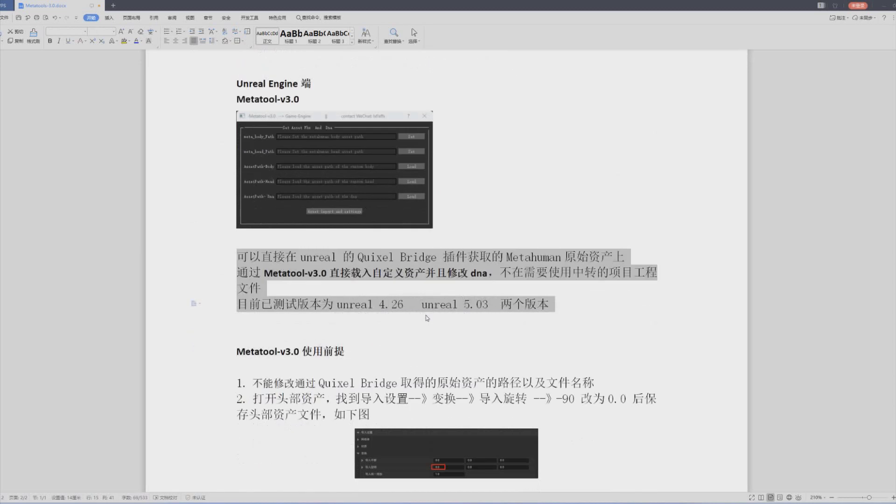
{"action": "scroll", "coordinate": [427, 318], "scroll_direction": "down", "scroll_amount": 2}
{"action": "left_click", "coordinate": [259, 247]}
{"action": "left_click_drag", "start_coordinate": [237, 263], "coordinate": [346, 263]}
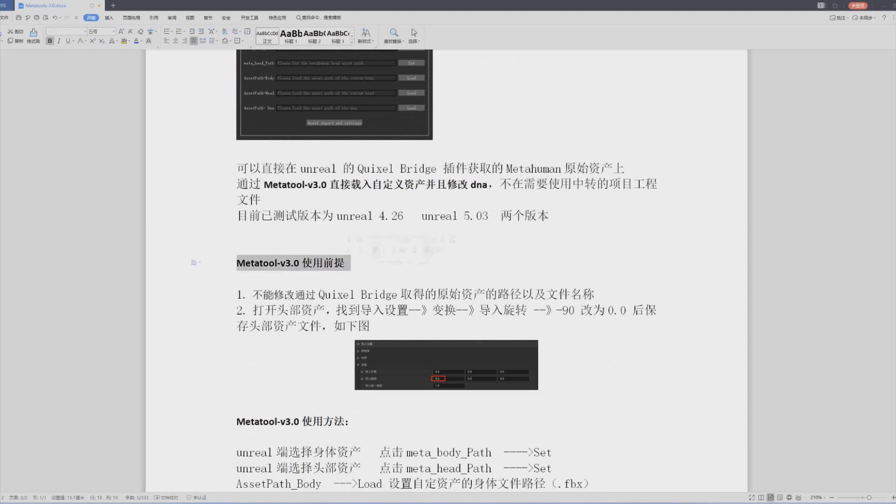
{"action": "left_click_drag", "start_coordinate": [252, 294], "coordinate": [474, 295]}
{"action": "left_click", "coordinate": [330, 295]}
{"action": "left_click_drag", "start_coordinate": [318, 294], "coordinate": [594, 295]}
{"action": "left_click", "coordinate": [400, 294]}
Read the import rotation prerequisite for the head asset and the Metatool-v3.0 instructions for setting and loading asset paths
{"action": "scroll", "coordinate": [302, 310], "scroll_direction": "down", "scroll_amount": 3}
{"action": "left_click", "coordinate": [280, 260]}
{"action": "left_click_drag", "start_coordinate": [252, 222], "coordinate": [663, 225]}
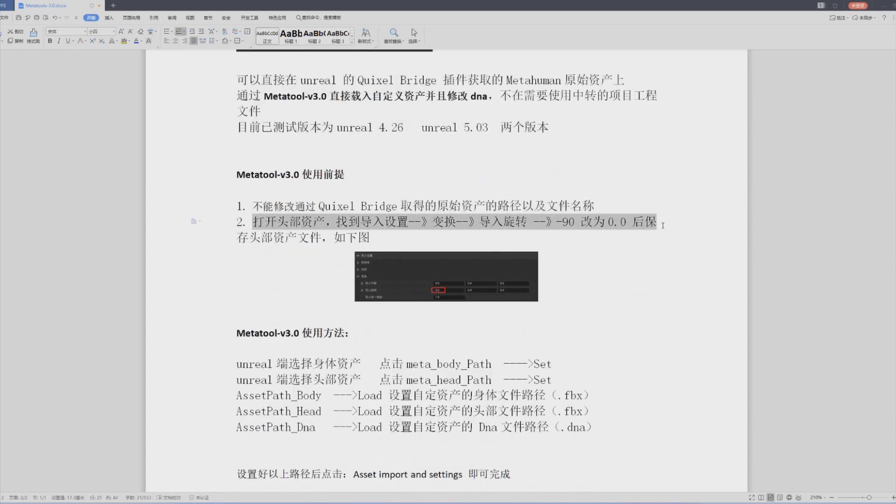
{"action": "left_click_drag", "start_coordinate": [480, 222], "coordinate": [572, 231]}
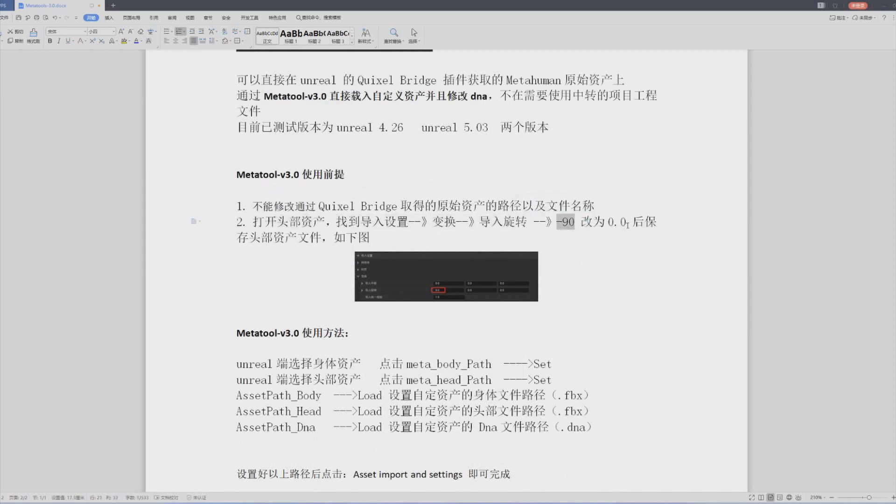
{"action": "left_click_drag", "start_coordinate": [237, 238], "coordinate": [376, 238]}
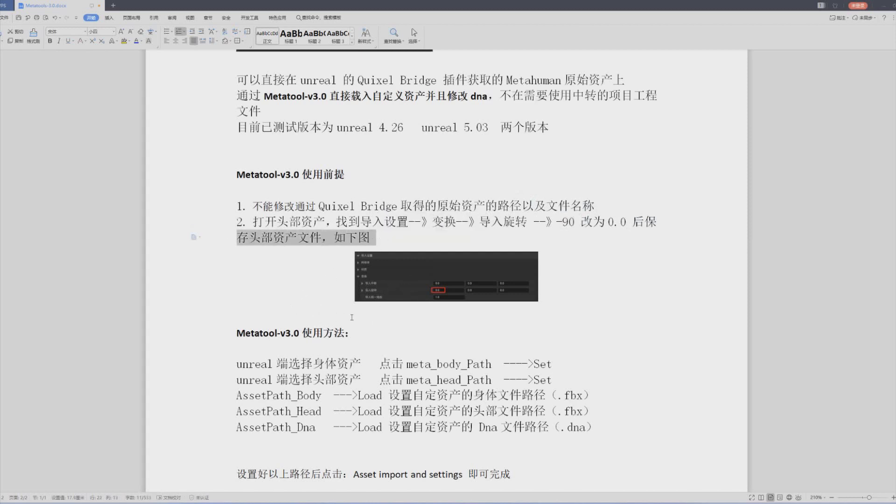
{"action": "scroll", "coordinate": [389, 330], "scroll_direction": "down", "scroll_amount": 2}
{"action": "left_click_drag", "start_coordinate": [232, 277], "coordinate": [595, 341]}
{"action": "left_click", "coordinate": [586, 273]}
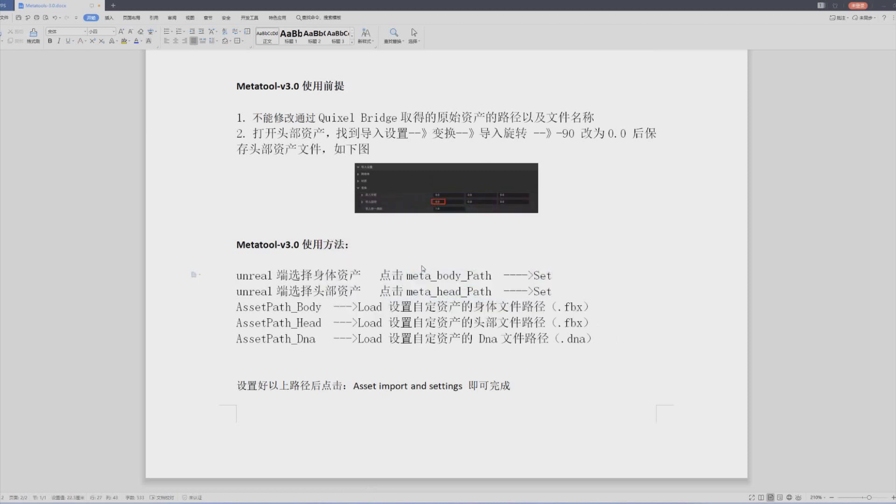
Switch to Unreal Editor and open the project file metaTest503.uproject from the metaTest503 folder
{"action": "left_click", "coordinate": [583, 380]}
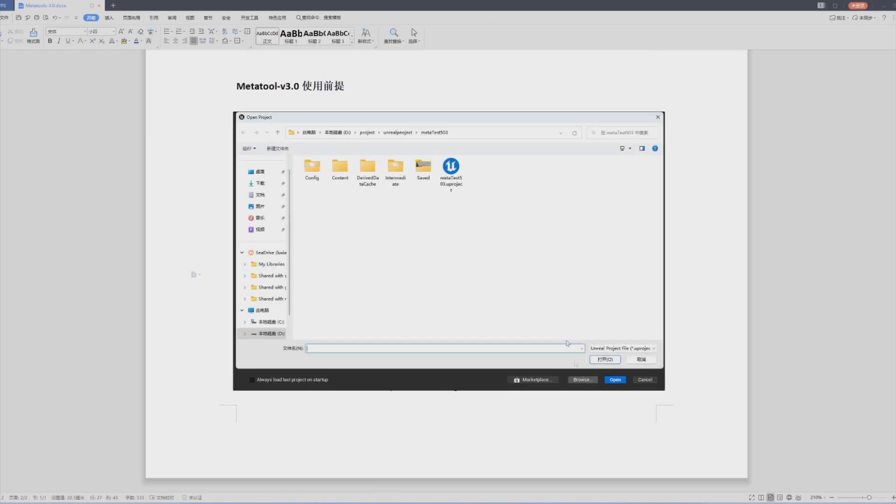
{"action": "left_click", "coordinate": [450, 175]}
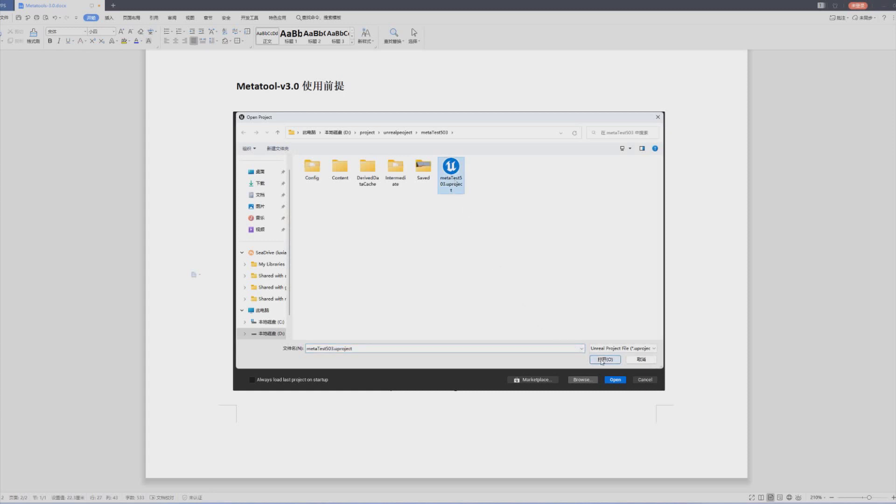
{"action": "left_click", "coordinate": [603, 359]}
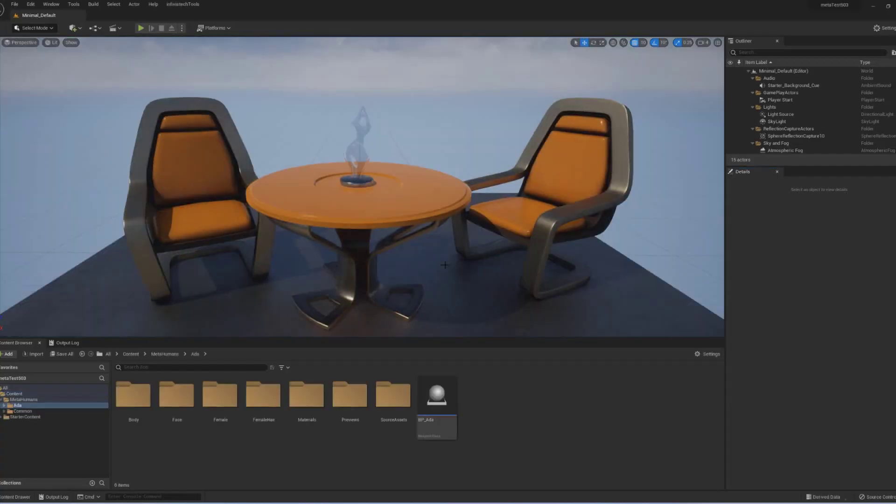
Open the BP_Ada blueprint from MetaHumans/Ada in its 3D viewport and arrange its window above the content browser
{"action": "left_click", "coordinate": [164, 353]}
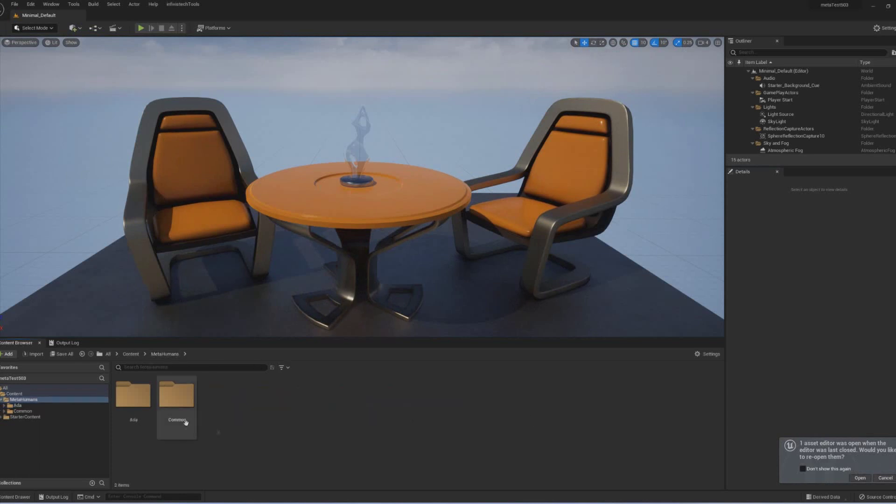
{"action": "double_click", "coordinate": [133, 395]}
{"action": "left_click", "coordinate": [437, 391]}
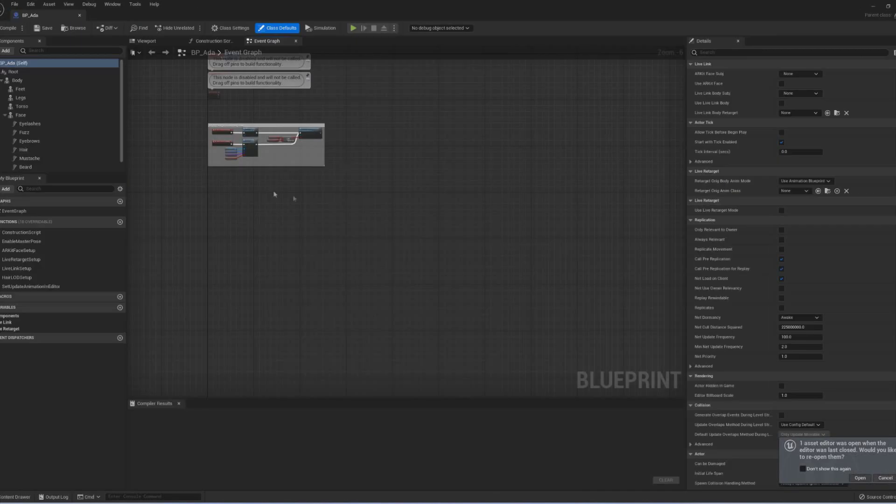
{"action": "left_click", "coordinate": [151, 41]}
{"action": "left_click", "coordinate": [28, 89]}
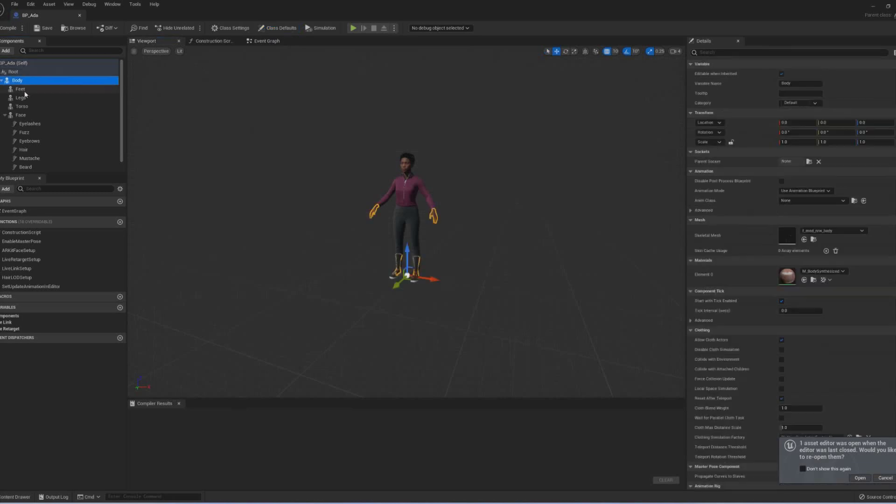
{"action": "double_click", "coordinate": [297, 7]}
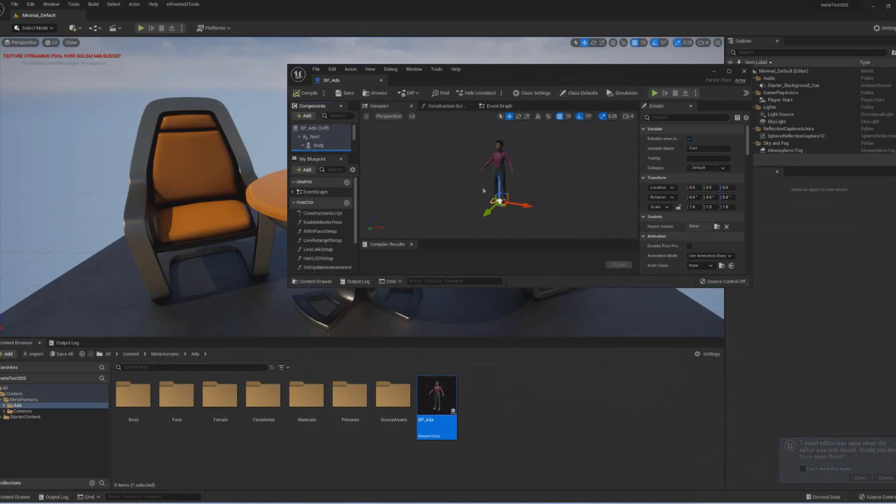
{"action": "left_click", "coordinate": [165, 354]}
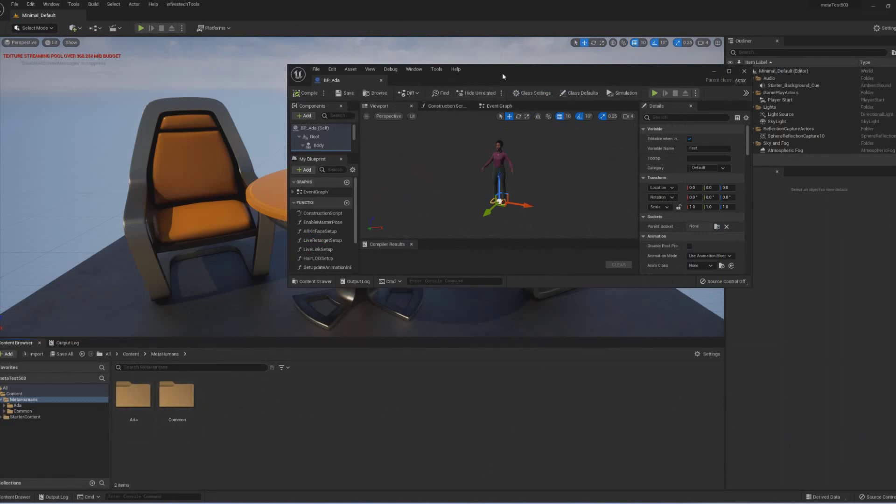
{"action": "left_click_drag", "start_coordinate": [502, 73], "coordinate": [455, 65]}
{"action": "left_click_drag", "start_coordinate": [470, 279], "coordinate": [471, 358]}
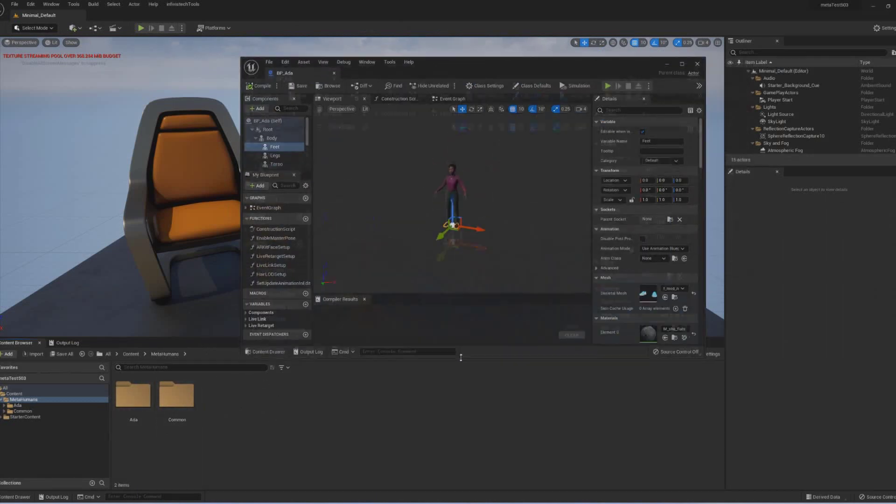
Locate the Face component's skeletal mesh in the project content and open Ada_FaceMesh in a maximized editor
{"action": "left_click", "coordinate": [272, 138]}
{"action": "scroll", "coordinate": [284, 156], "scroll_direction": "down", "scroll_amount": 2}
{"action": "left_click", "coordinate": [278, 150]}
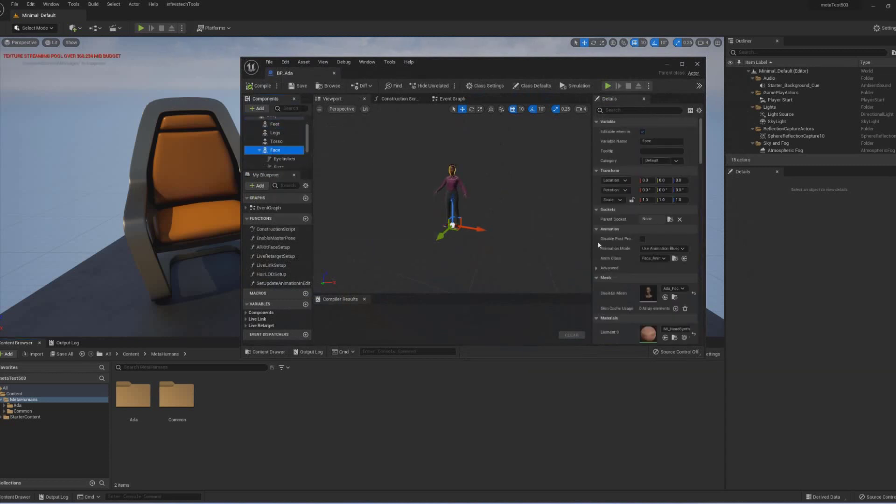
{"action": "scroll", "coordinate": [674, 301], "scroll_direction": "down", "scroll_amount": 1}
{"action": "left_click", "coordinate": [674, 286]}
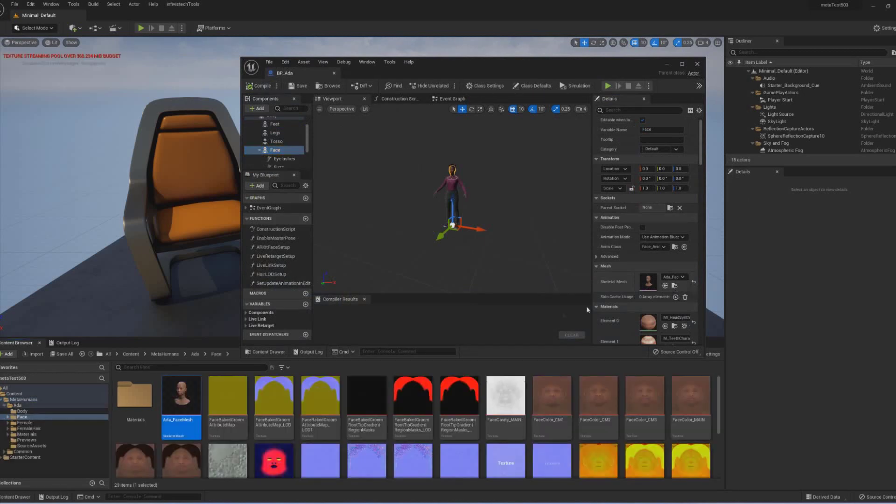
{"action": "double_click", "coordinate": [182, 386]}
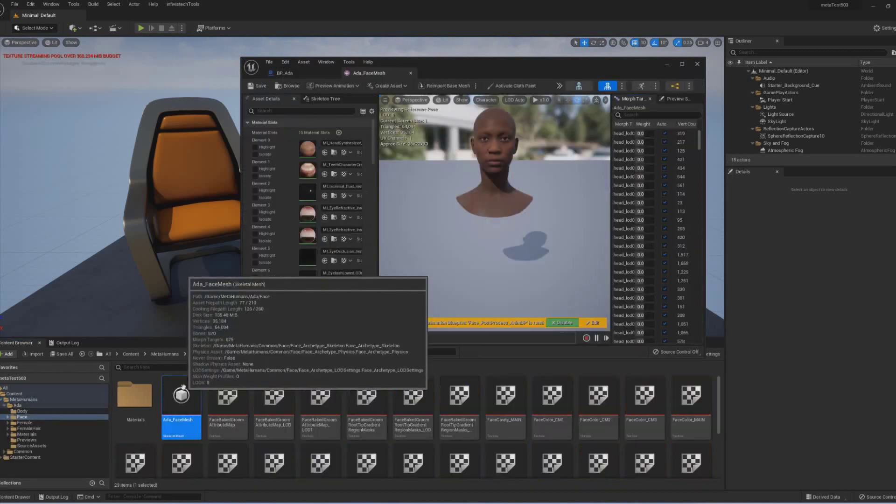
{"action": "double_click", "coordinate": [446, 65]}
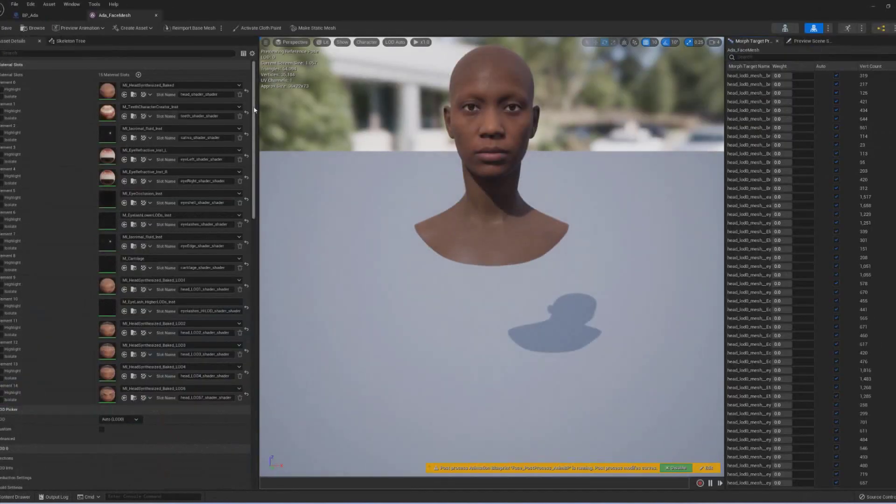
Set the X import rotation of Ada_FaceMesh to 0 in its import transform settings, save the asset and close it
{"action": "scroll", "coordinate": [239, 306], "scroll_direction": "down", "scroll_amount": 15}
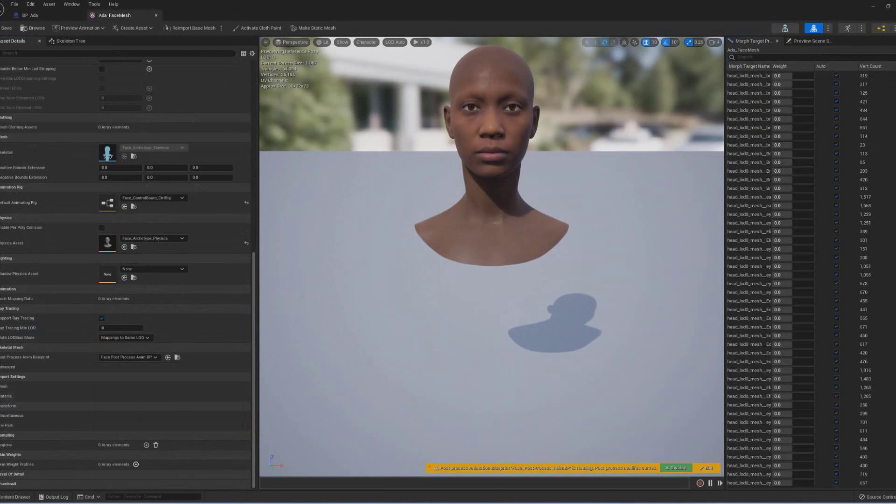
{"action": "left_click", "coordinate": [2, 406]}
{"action": "left_click", "coordinate": [108, 425]}
{"action": "type", "text": "0"}
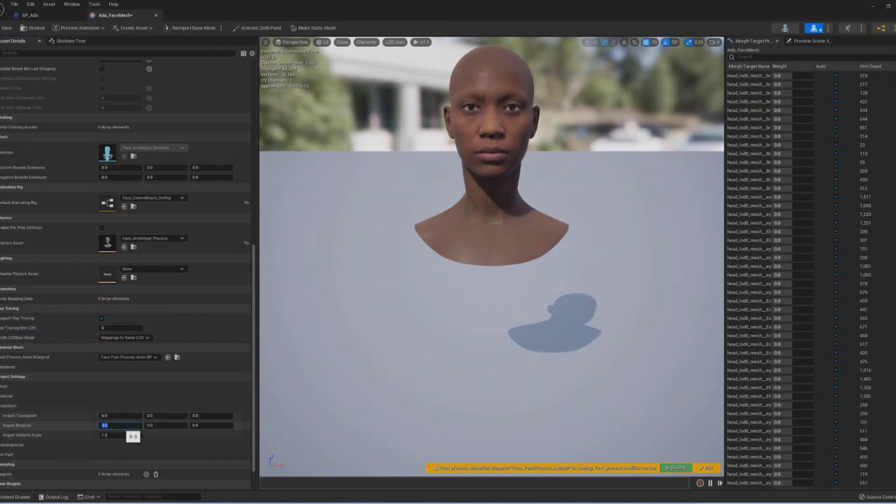
{"action": "left_click", "coordinate": [6, 29]}
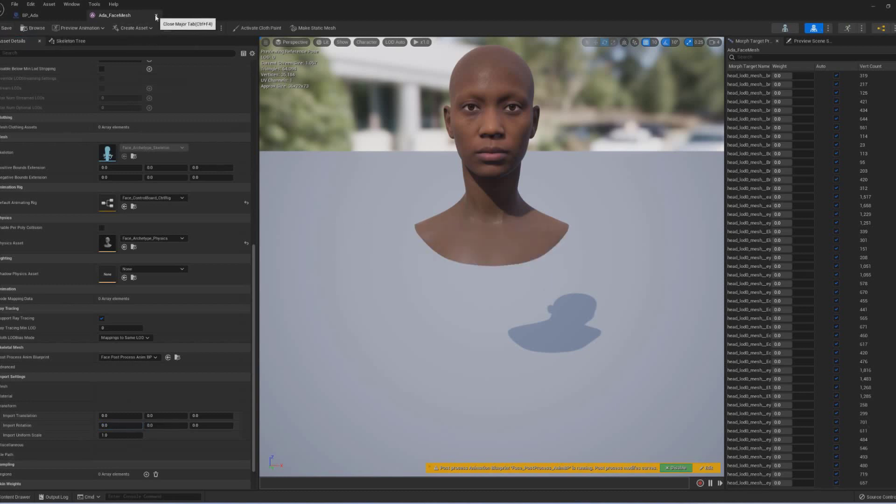
{"action": "left_click", "coordinate": [157, 16]}
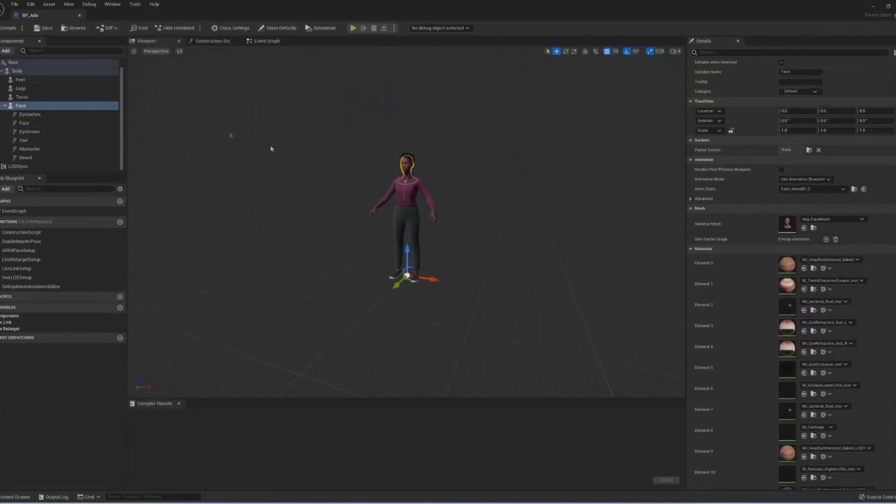
Shrink the BP_Ada editor to a floating window, launch Metatool 3.0 and place its dialog over the blueprint viewport
{"action": "double_click", "coordinate": [263, 12]}
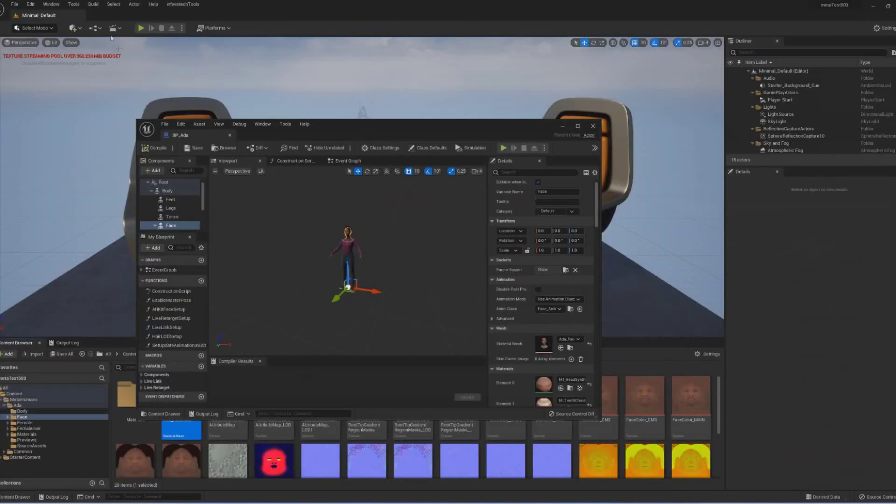
{"action": "left_click", "coordinate": [183, 7]}
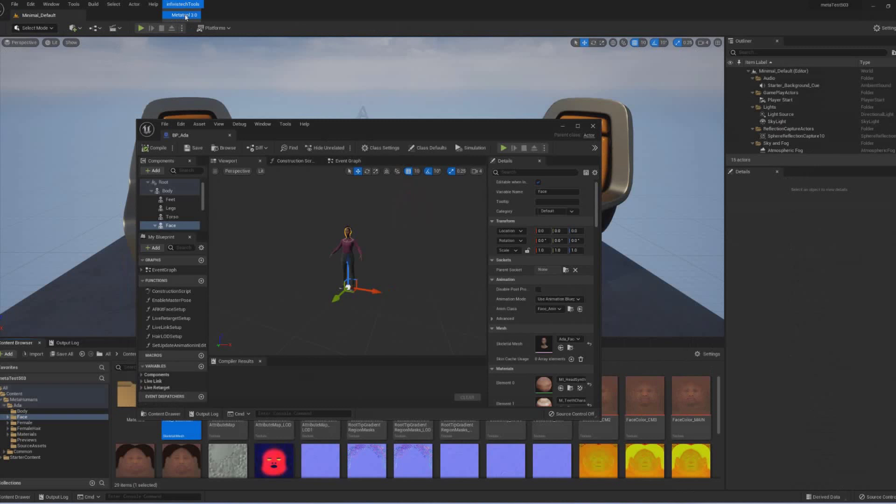
{"action": "left_click", "coordinate": [184, 17]}
{"action": "left_click_drag", "start_coordinate": [397, 193], "coordinate": [299, 230]}
Locate the Body component's skeletal mesh f_med_nrw_body in the project content and set it as meta_body_Path
{"action": "left_click", "coordinate": [176, 195]}
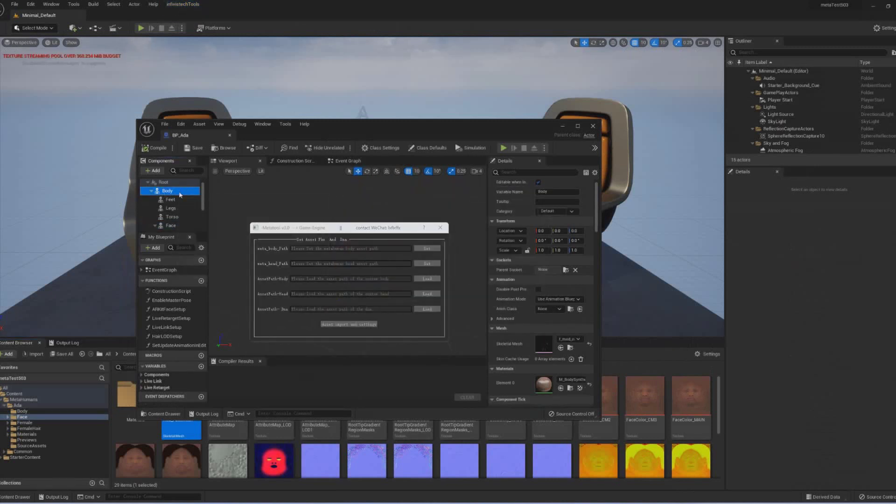
{"action": "left_click", "coordinate": [569, 348]}
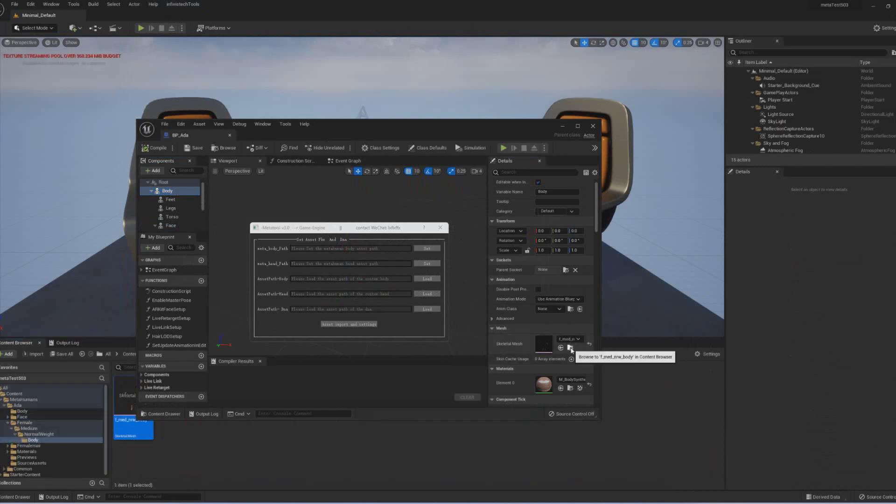
{"action": "left_click", "coordinate": [427, 249]}
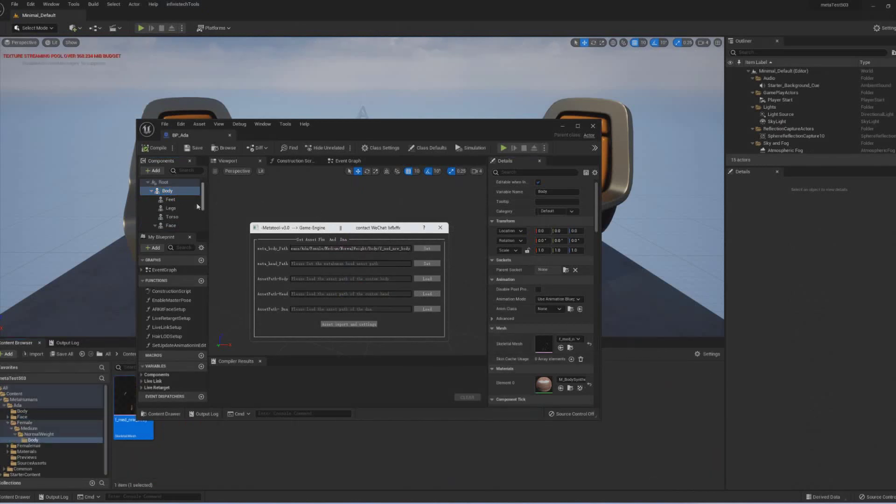
Set the Face component's Ada_FaceMesh as meta_head_Path and close the BP_Ada editor
{"action": "left_click", "coordinate": [171, 227]}
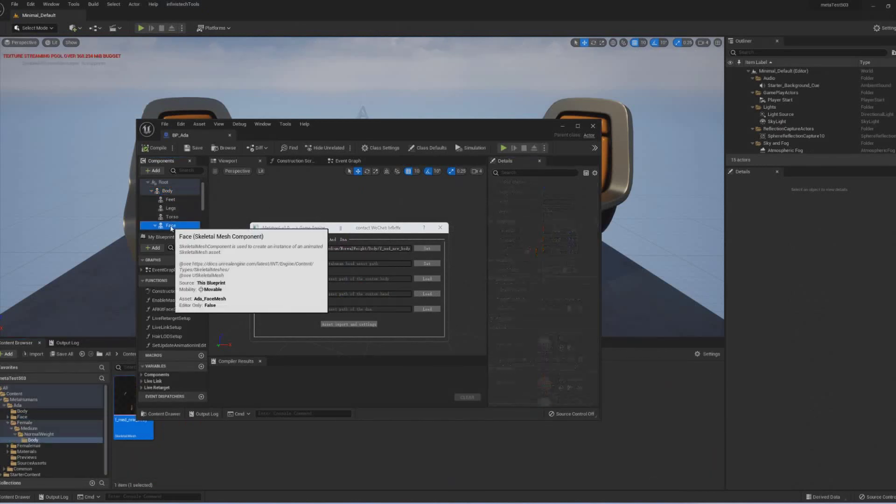
{"action": "left_click", "coordinate": [570, 348]}
{"action": "left_click", "coordinate": [425, 264]}
{"action": "left_click_drag", "start_coordinate": [378, 228], "coordinate": [373, 202]}
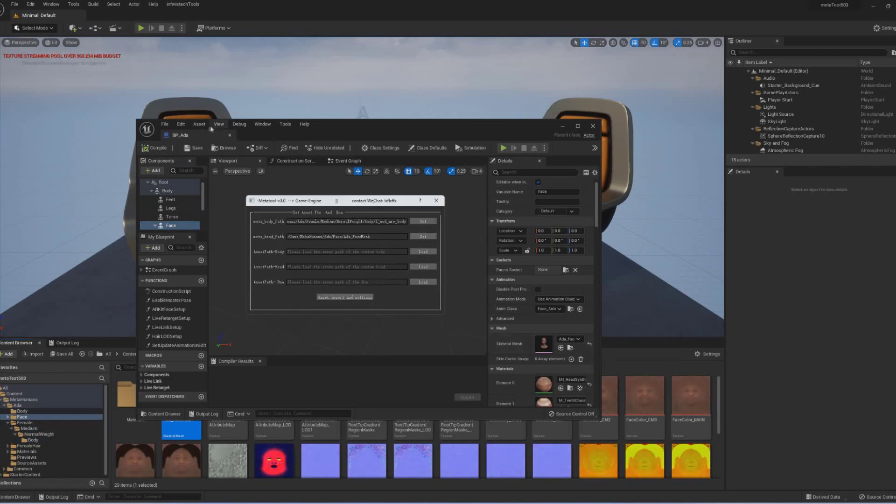
{"action": "left_click", "coordinate": [592, 126]}
{"action": "left_click_drag", "start_coordinate": [378, 202], "coordinate": [411, 153]}
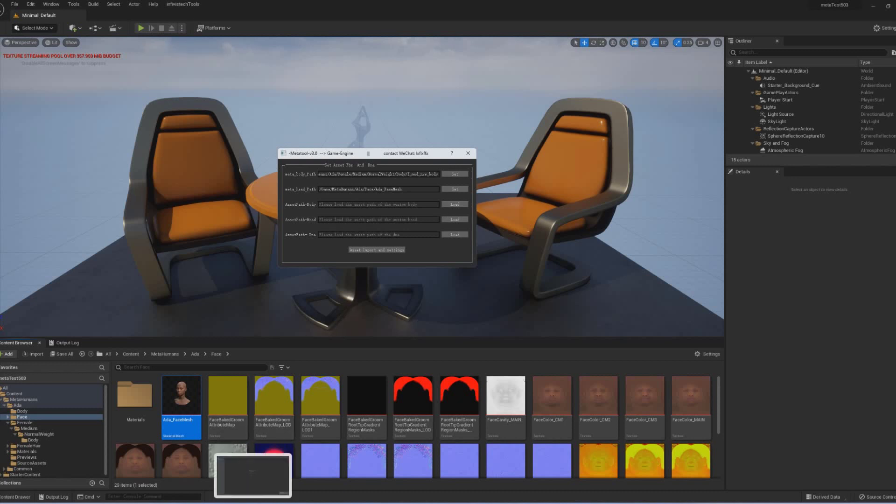
Copy the Testmeta data folder path from File Explorer and load Ca001001TestmetaABody.fbx from it as AssetPath-Body in the Metatool dialog
{"action": "left_click", "coordinate": [237, 503]}
{"action": "left_click", "coordinate": [165, 485]}
{"action": "left_click", "coordinate": [717, 227]}
{"action": "key", "text": "ctrl+c"}
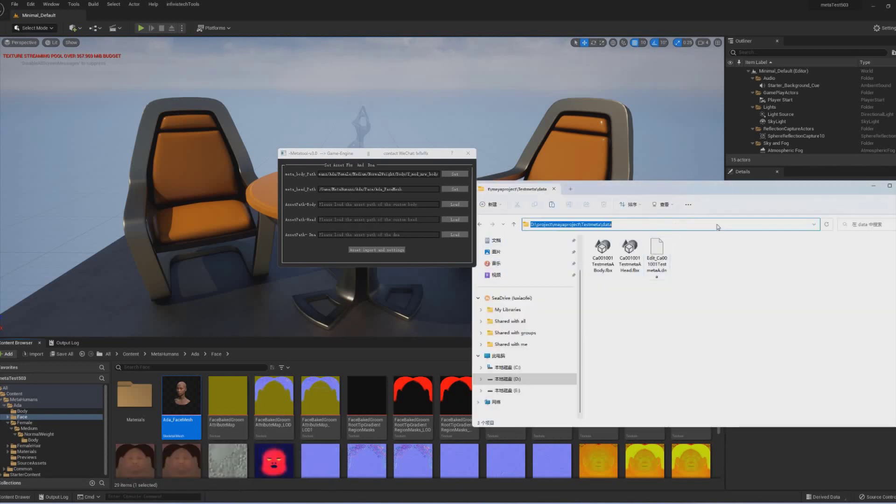
{"action": "left_click", "coordinate": [449, 205]}
{"action": "key", "text": "ctrl+v"}
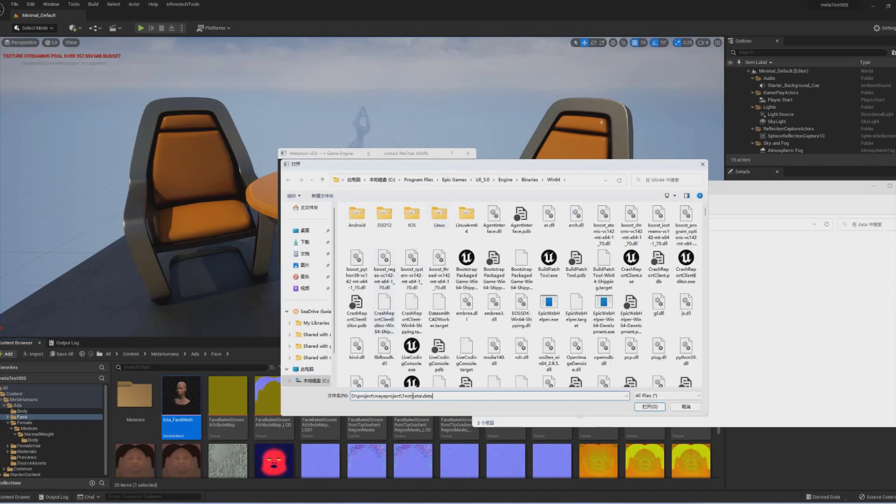
{"action": "key", "text": "Return"}
{"action": "left_click", "coordinate": [357, 220]}
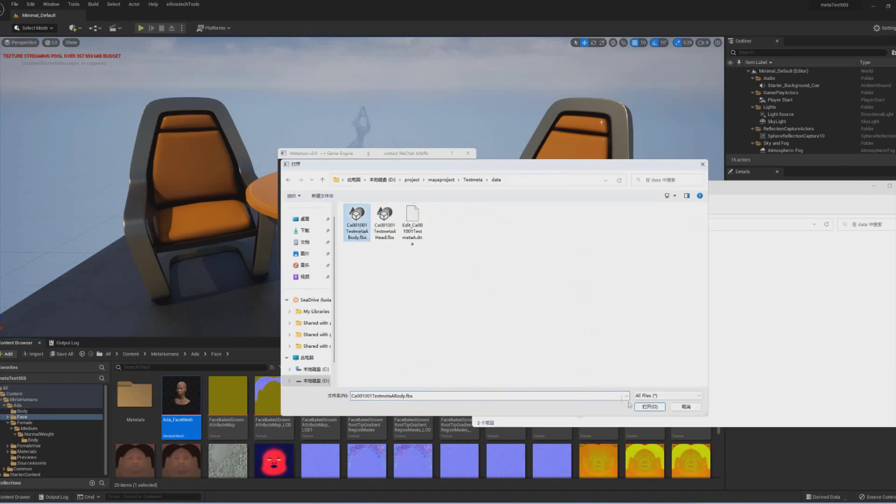
{"action": "left_click", "coordinate": [650, 407]}
Load Ca001001TestmetaAHead.fbx as AssetPath-Head and Edit_Ca001001TestmetaA.dna as AssetPath-Dna
{"action": "left_click", "coordinate": [453, 220]}
{"action": "left_click", "coordinate": [385, 219]}
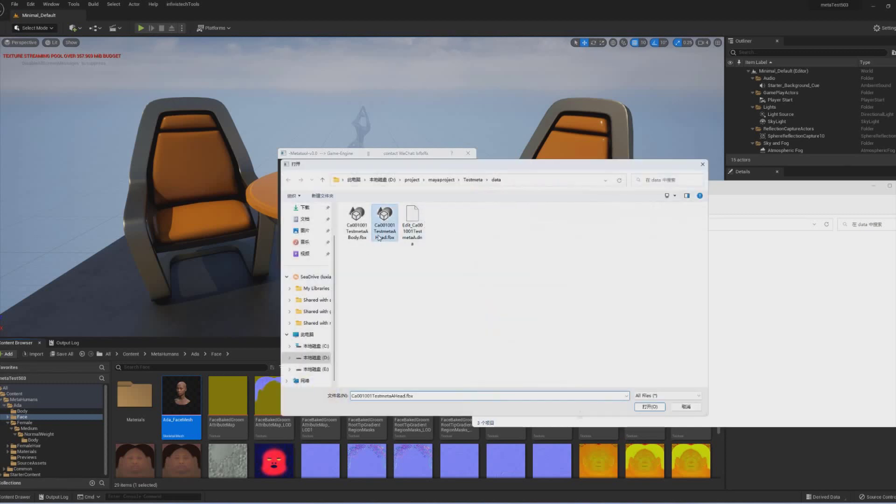
{"action": "left_click", "coordinate": [649, 407]}
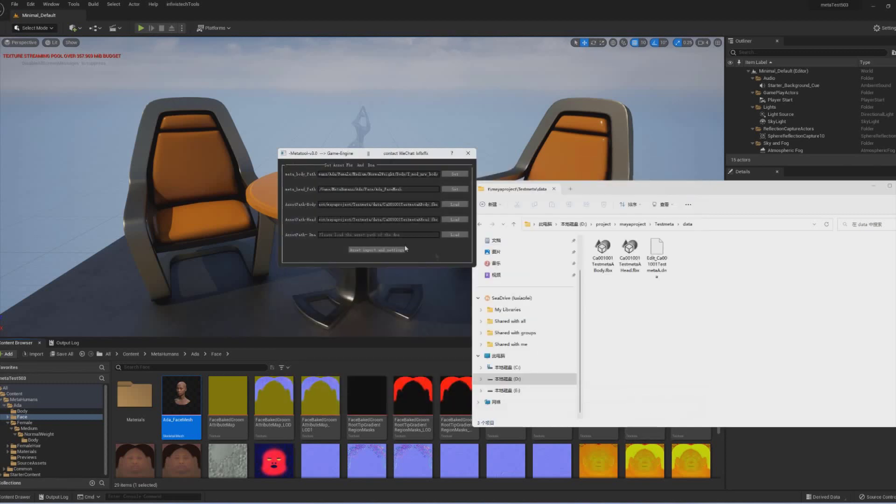
{"action": "left_click", "coordinate": [454, 235]}
{"action": "left_click", "coordinate": [411, 219]}
{"action": "left_click", "coordinate": [650, 407]}
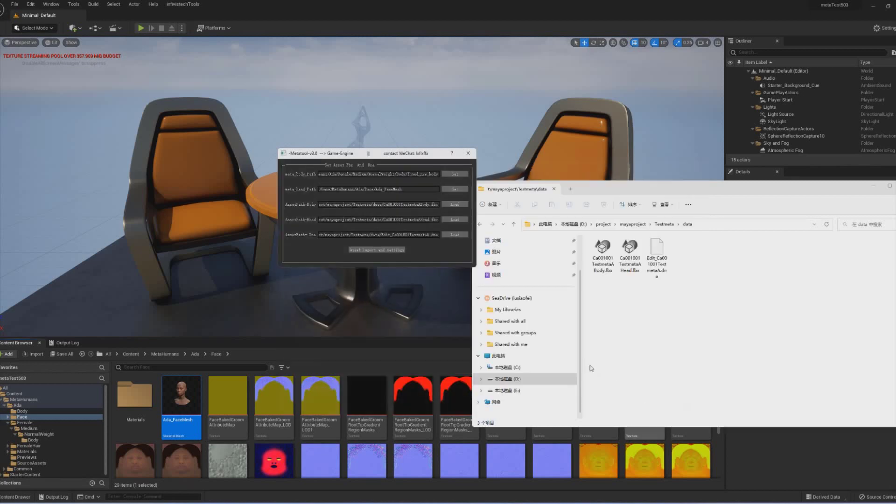
Minimize the File Explorer window and reposition the Metatool dialog over the level viewport
{"action": "left_click_drag", "start_coordinate": [387, 156], "coordinate": [358, 142]}
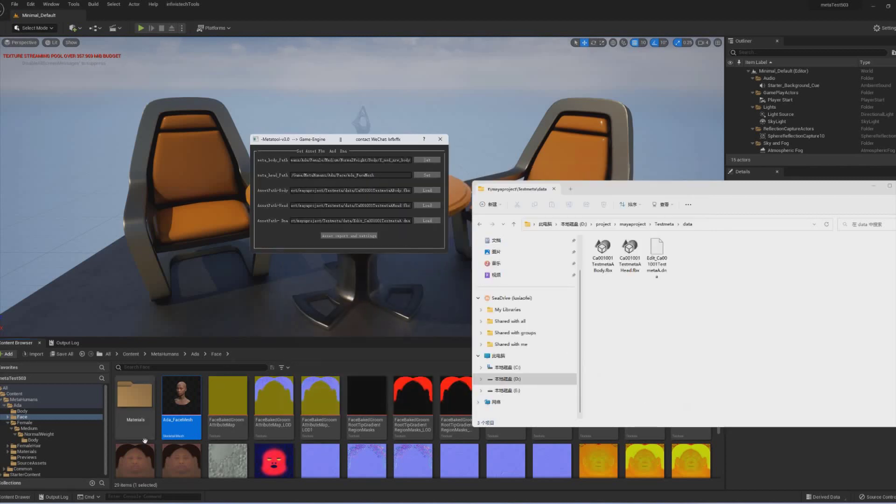
{"action": "left_click_drag", "start_coordinate": [825, 191], "coordinate": [740, 193]}
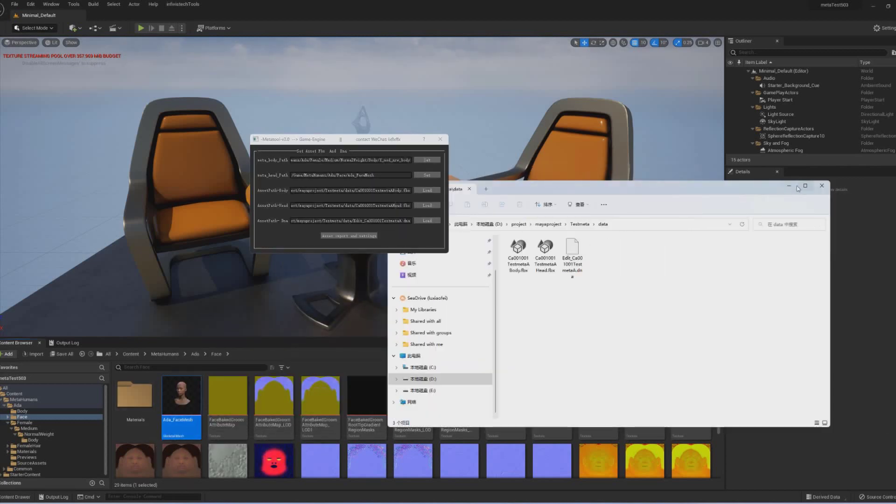
{"action": "left_click", "coordinate": [785, 187]}
{"action": "left_click_drag", "start_coordinate": [374, 142], "coordinate": [456, 133]}
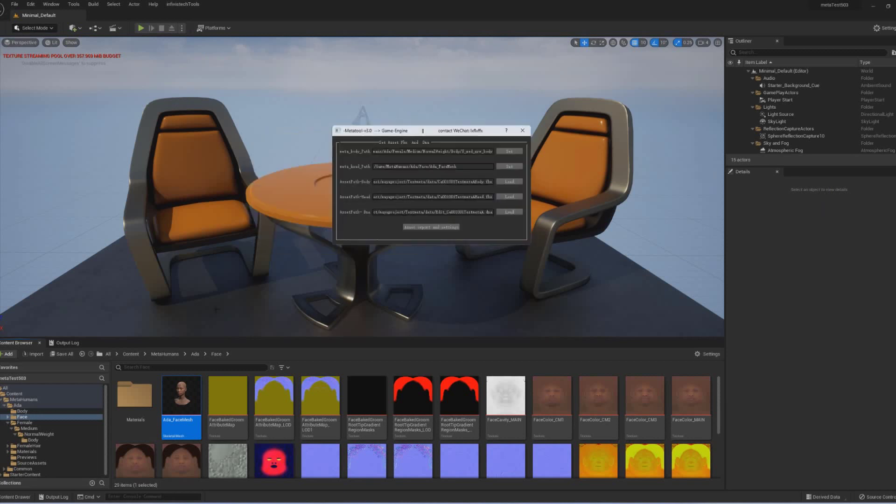
{"action": "left_click", "coordinate": [194, 353]}
{"action": "left_click", "coordinate": [440, 391]}
{"action": "double_click", "coordinate": [441, 391]}
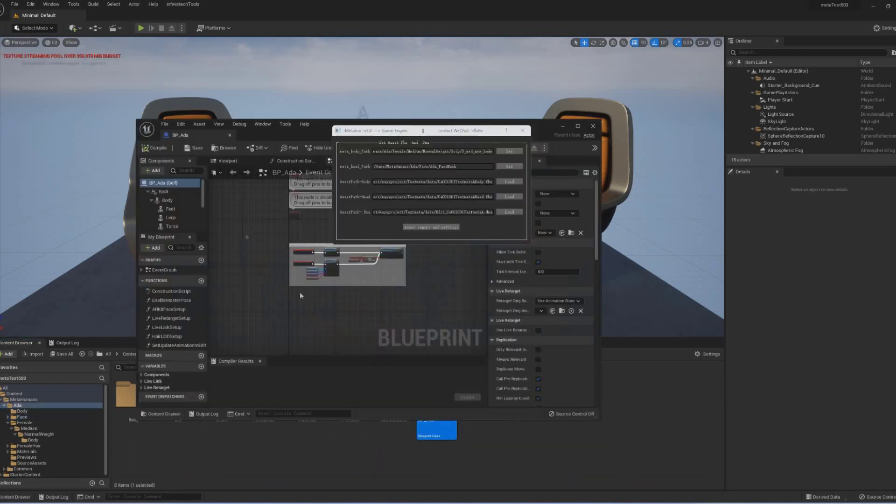
{"action": "left_click_drag", "start_coordinate": [297, 134], "coordinate": [252, 267]}
{"action": "left_click", "coordinate": [512, 267]}
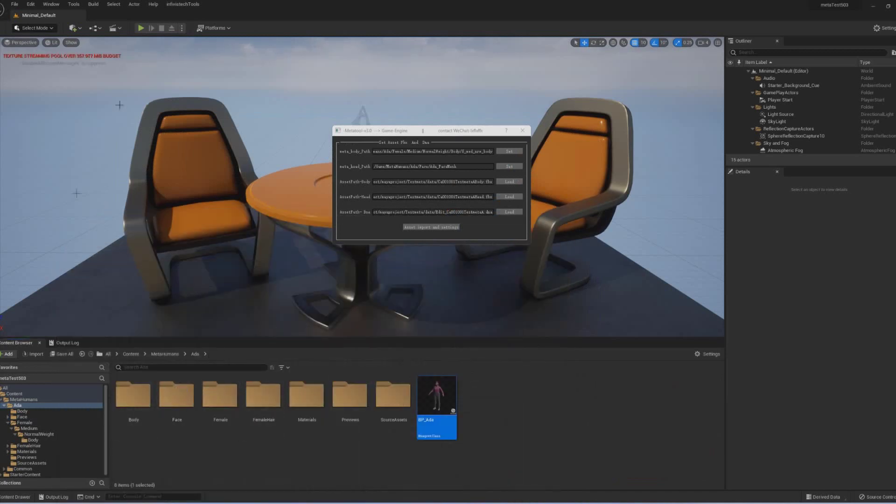
Run Metatool's asset import and settings with the configured paths and close the dialog
{"action": "left_click_drag", "start_coordinate": [417, 132], "coordinate": [374, 122]}
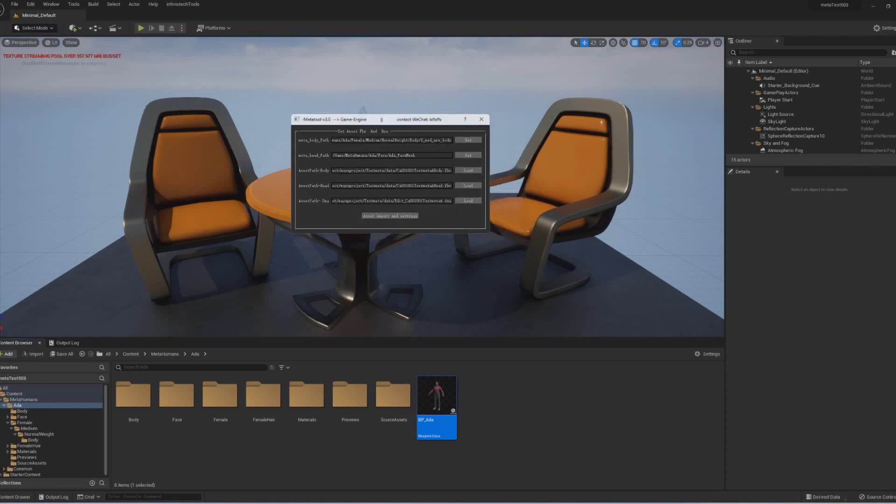
{"action": "left_click", "coordinate": [389, 216]}
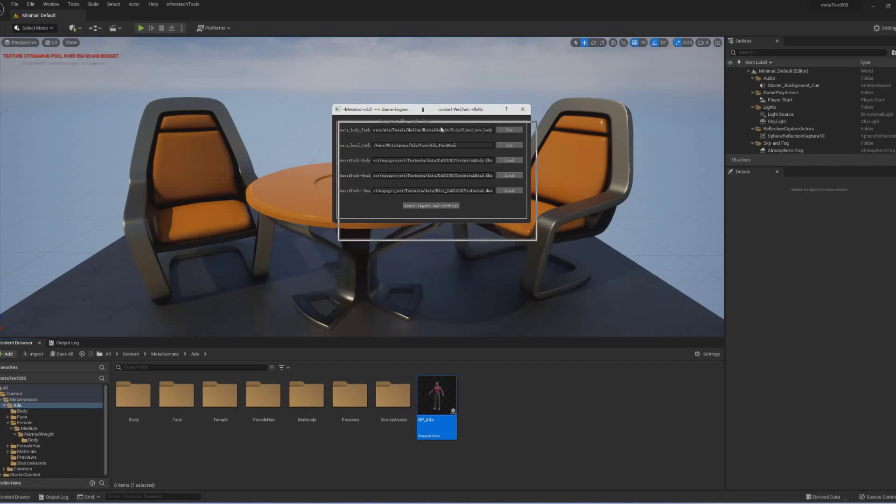
{"action": "left_click", "coordinate": [522, 109]}
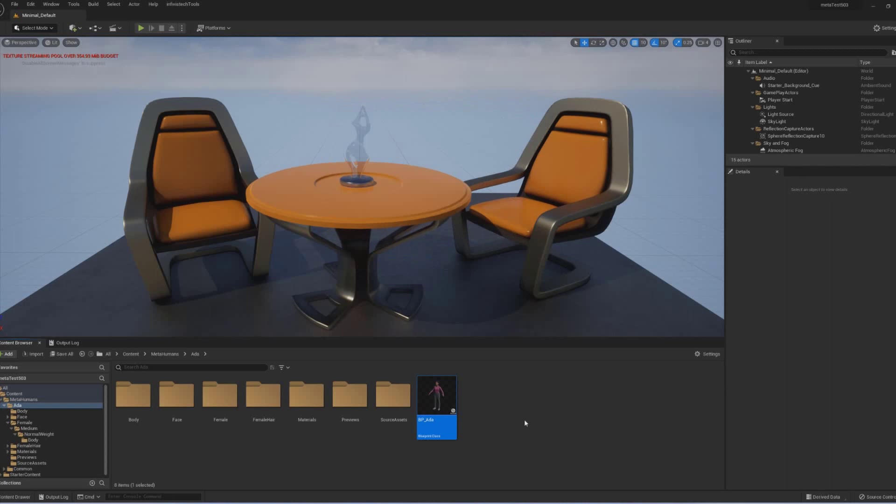
Open the BP_Ada blueprint and set the LODSync component's Forced LOD to 0
{"action": "left_click", "coordinate": [512, 412]}
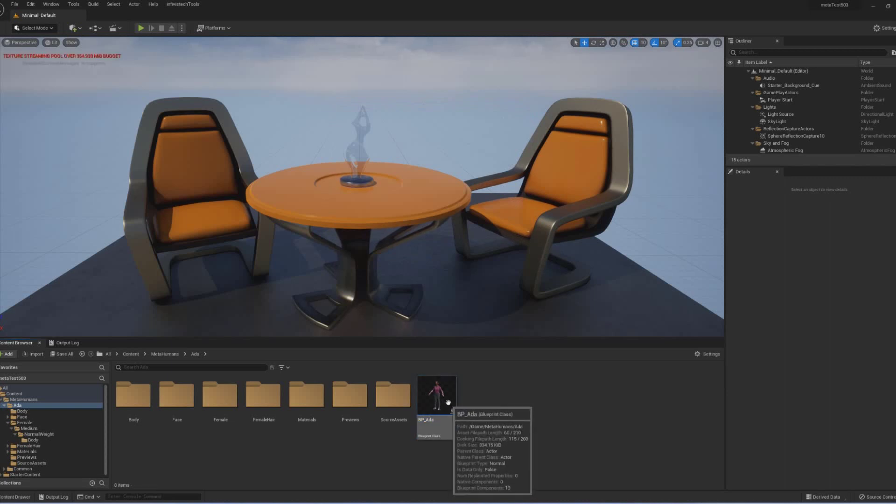
{"action": "left_click", "coordinate": [433, 401]}
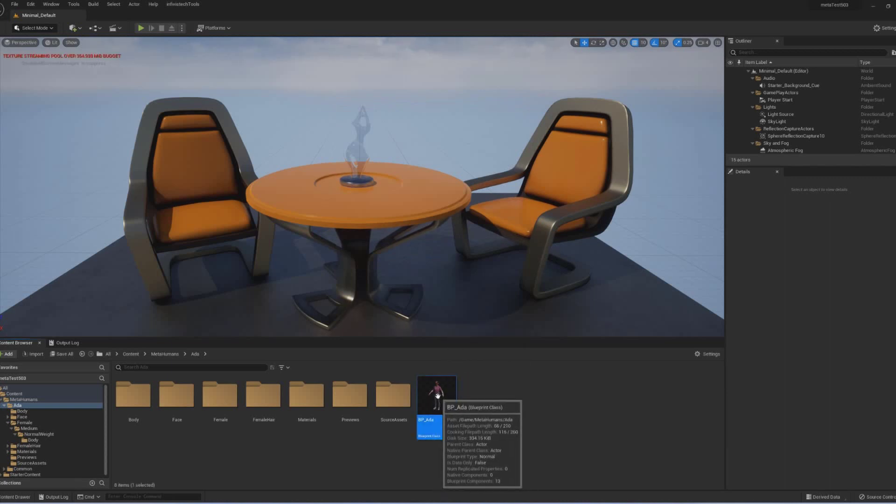
{"action": "double_click", "coordinate": [437, 395]}
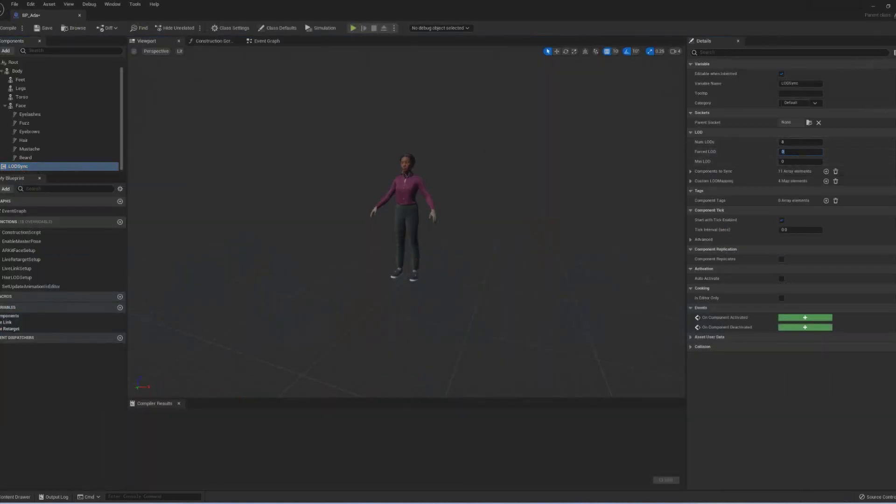
{"action": "scroll", "coordinate": [467, 169], "scroll_direction": "up", "scroll_amount": 5}
{"action": "right_click_drag", "start_coordinate": [495, 166], "coordinate": [492, 143]}
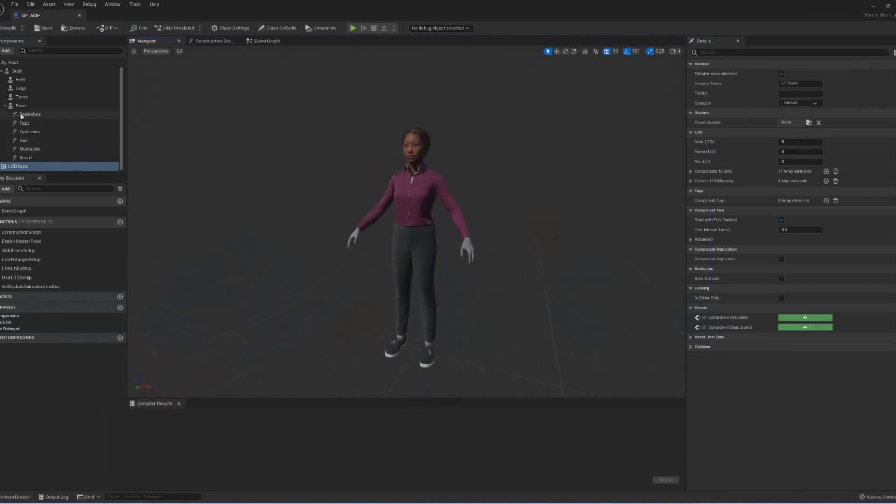
Clear the groom assets of the Eyelashes, Fuzz and Eyebrows components and check the Mustache and Beard components
{"action": "left_click", "coordinate": [22, 114]}
{"action": "left_click", "coordinate": [25, 157], "text": "shift"}
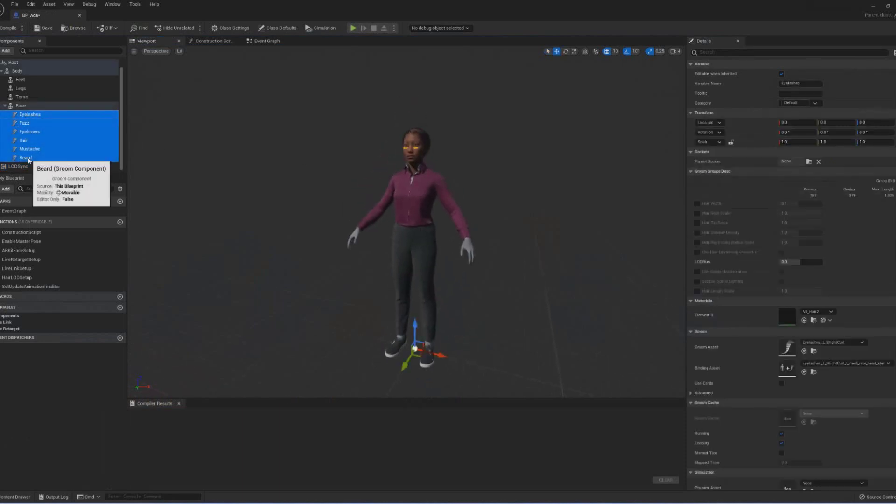
{"action": "left_click", "coordinate": [32, 116]}
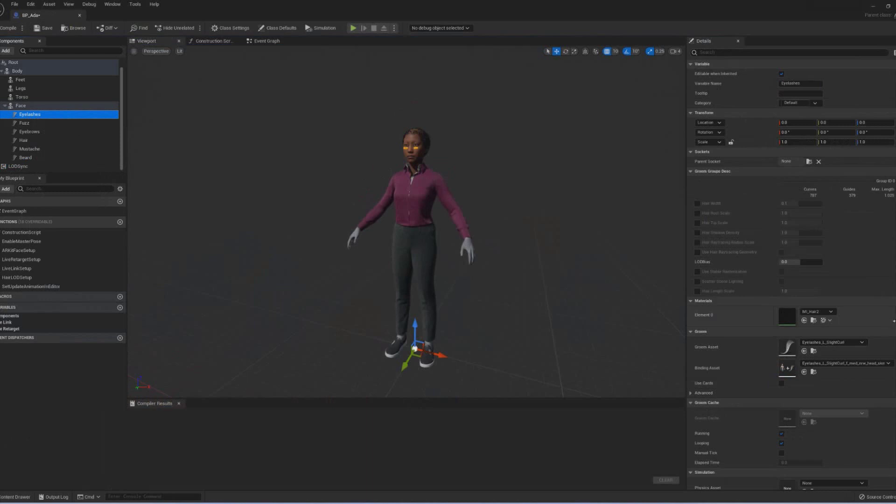
{"action": "left_click", "coordinate": [49, 124]}
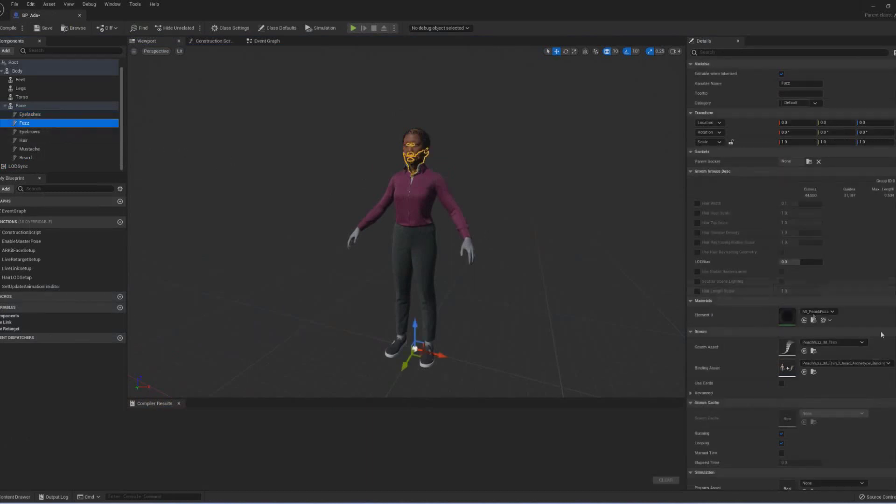
{"action": "left_click", "coordinate": [30, 131]}
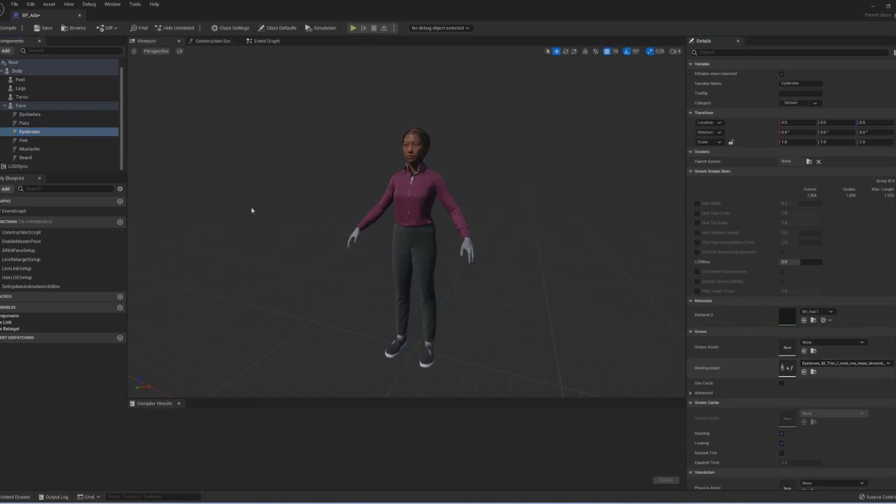
{"action": "left_click", "coordinate": [28, 150]}
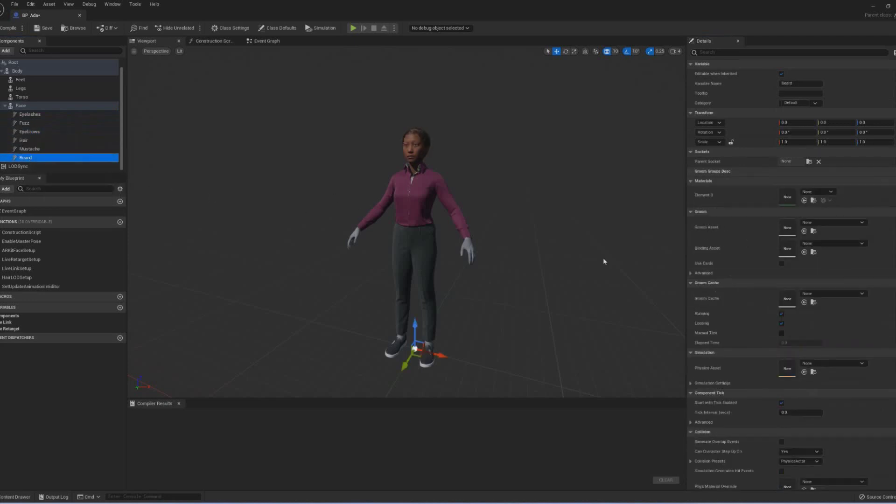
Reset the Hair component's materials, groom asset and binding asset to None
{"action": "left_click", "coordinate": [30, 140]}
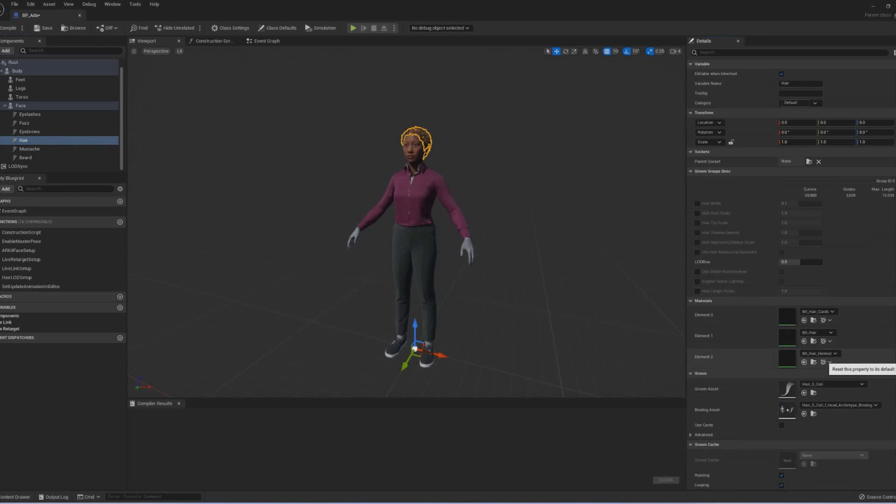
{"action": "left_click", "coordinate": [881, 385]}
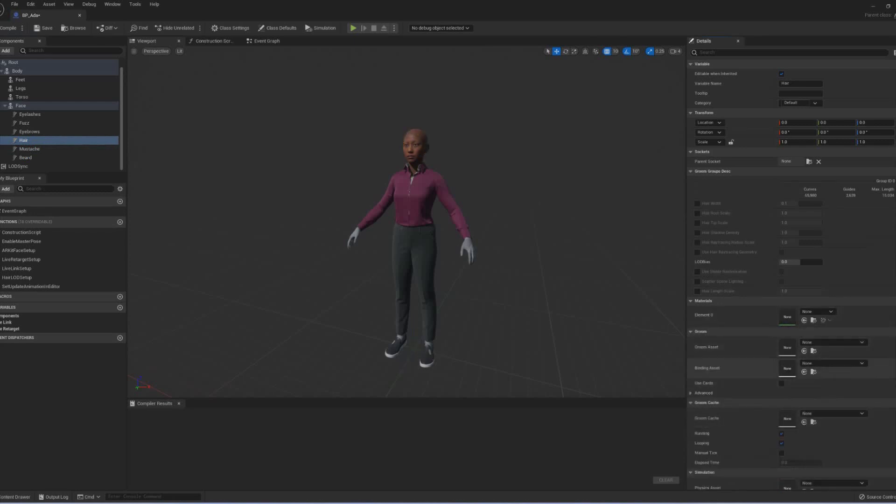
{"action": "left_click", "coordinate": [803, 372]}
Reset the materials and skeletal meshes of the Torso and Legs components so both meshes are None
{"action": "middle_click_drag", "start_coordinate": [426, 192], "coordinate": [457, 153]}
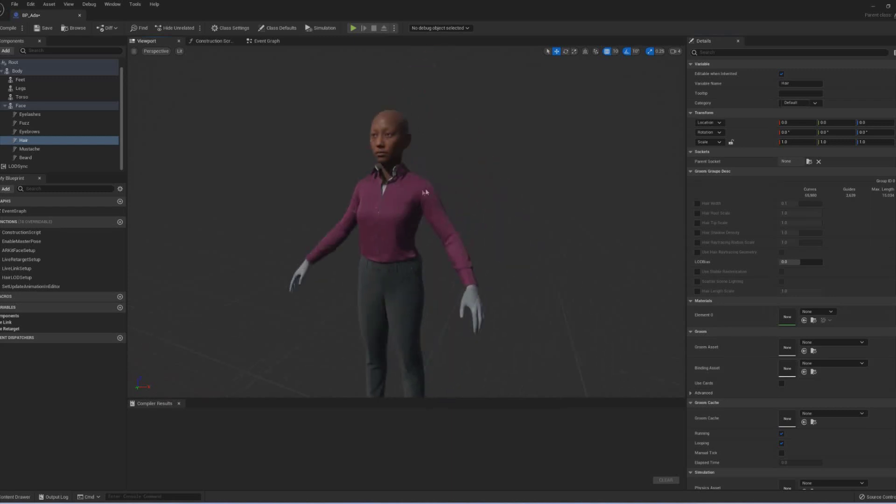
{"action": "left_click", "coordinate": [414, 205]}
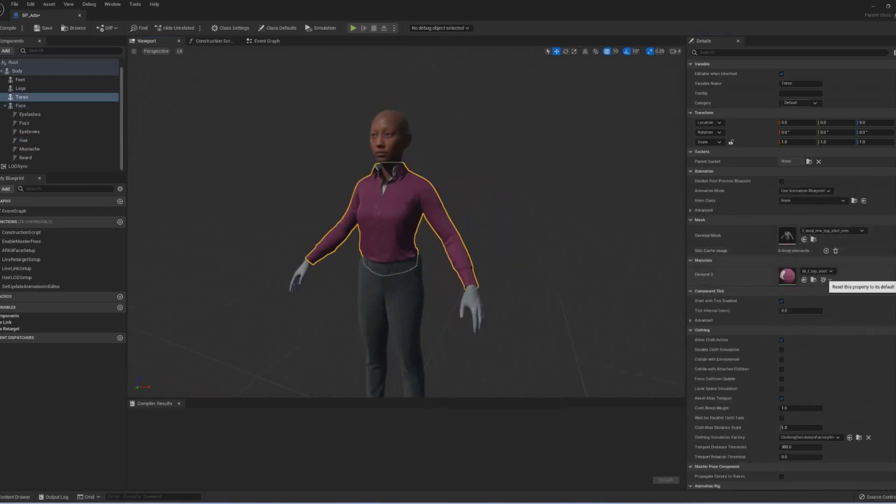
{"action": "left_click", "coordinate": [891, 275]}
{"action": "left_click", "coordinate": [890, 235]}
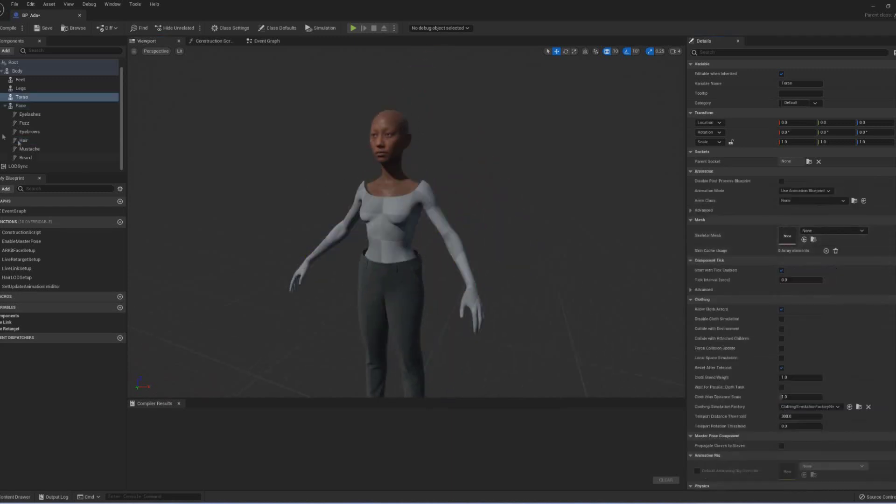
{"action": "left_click", "coordinate": [26, 89]}
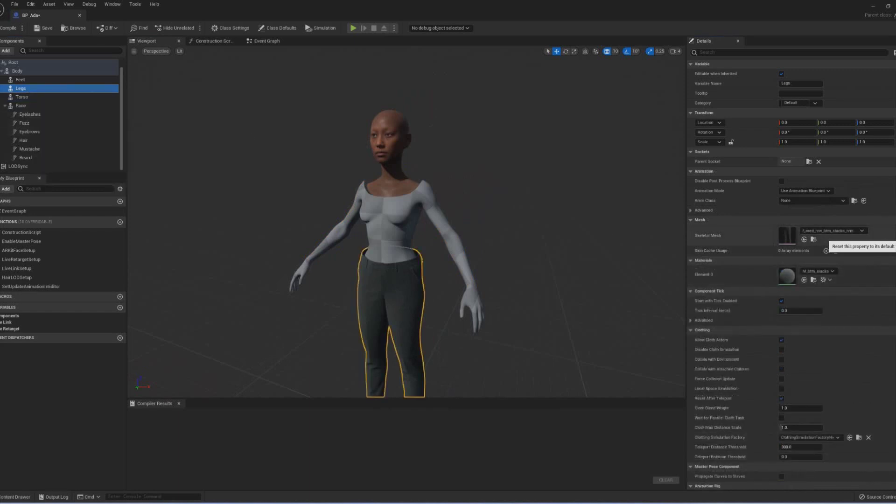
{"action": "left_click", "coordinate": [891, 235]}
Select the Face component, shrink the BP_Ada editor to a floating window and locate its Element 0 material MI_HeadSynthesized_Baked in the project content
{"action": "scroll", "coordinate": [385, 210], "scroll_direction": "up", "scroll_amount": 4}
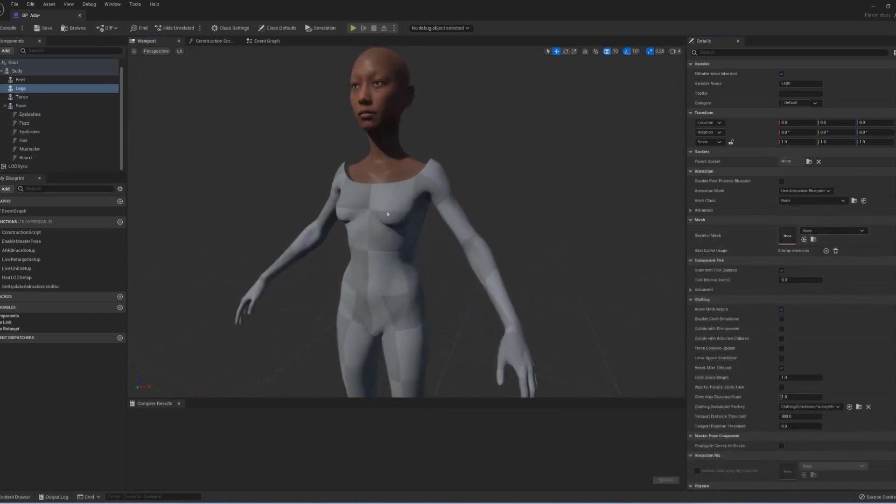
{"action": "left_click", "coordinate": [390, 170]}
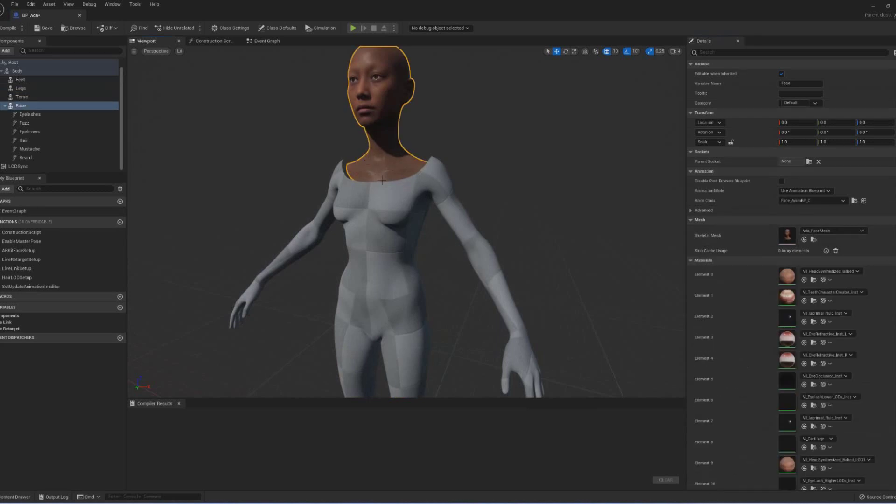
{"action": "scroll", "coordinate": [456, 201], "scroll_direction": "down", "scroll_amount": 5}
{"action": "scroll", "coordinate": [455, 200], "scroll_direction": "up", "scroll_amount": 6}
{"action": "scroll", "coordinate": [501, 233], "scroll_direction": "down", "scroll_amount": 2}
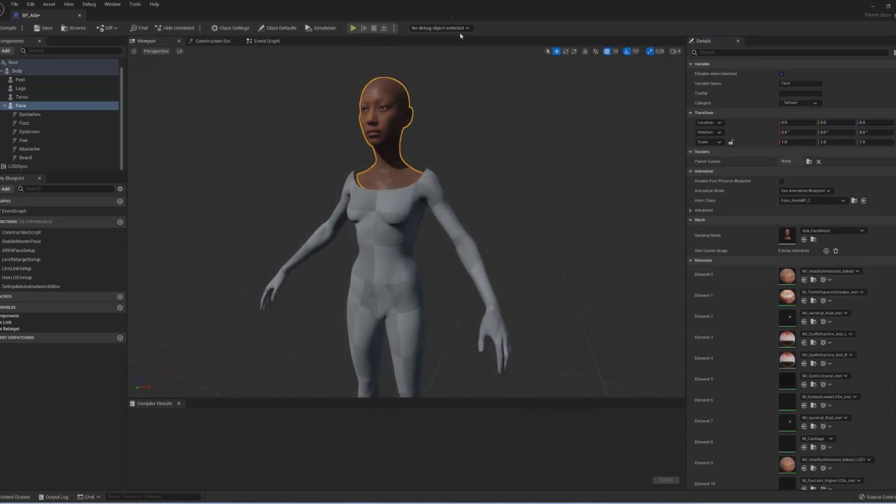
{"action": "key", "text": "ctrl+space"}
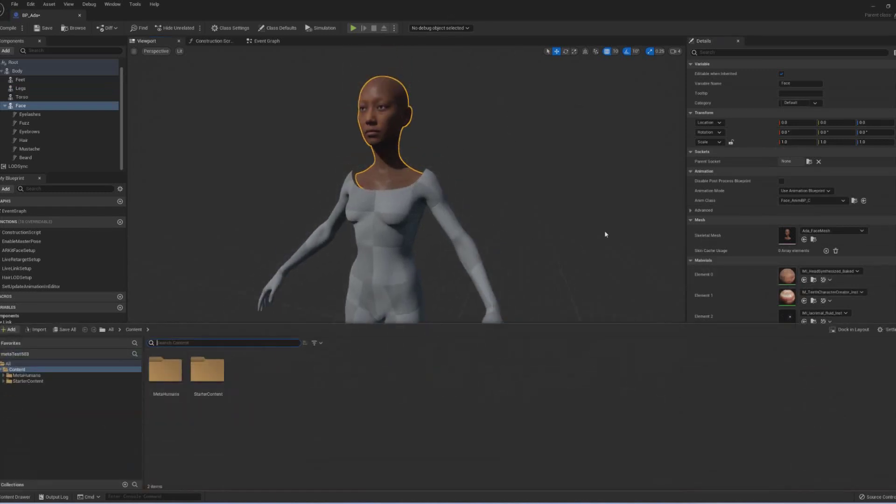
{"action": "left_click_drag", "start_coordinate": [511, 17], "coordinate": [513, 51]}
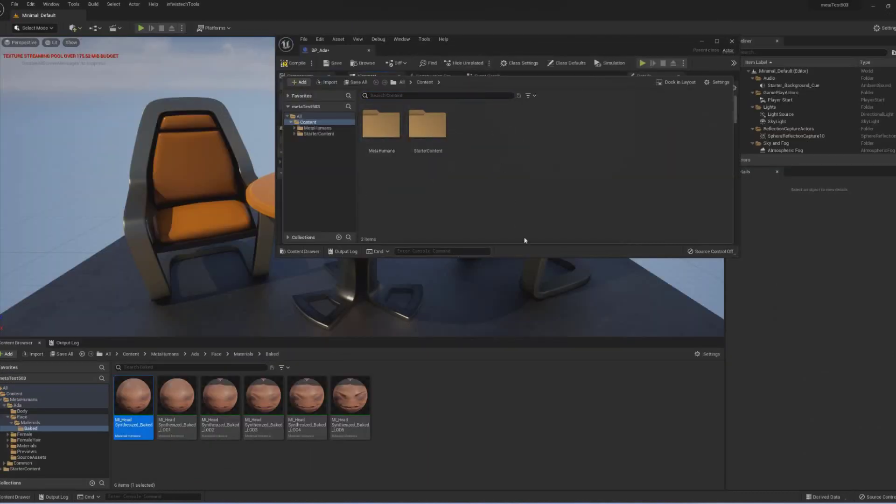
{"action": "left_click_drag", "start_coordinate": [605, 75], "coordinate": [605, 206]}
{"action": "scroll", "coordinate": [686, 181], "scroll_direction": "down", "scroll_amount": 4}
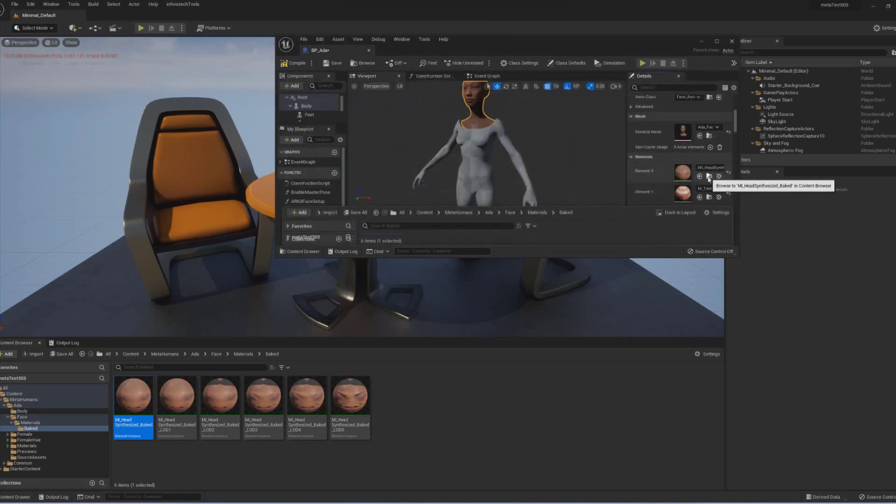
Open Ada's baked face material MI_HeadSynthesized_Baked and locate its parent material instance in the project content
{"action": "left_click", "coordinate": [709, 179]}
{"action": "double_click", "coordinate": [125, 397]}
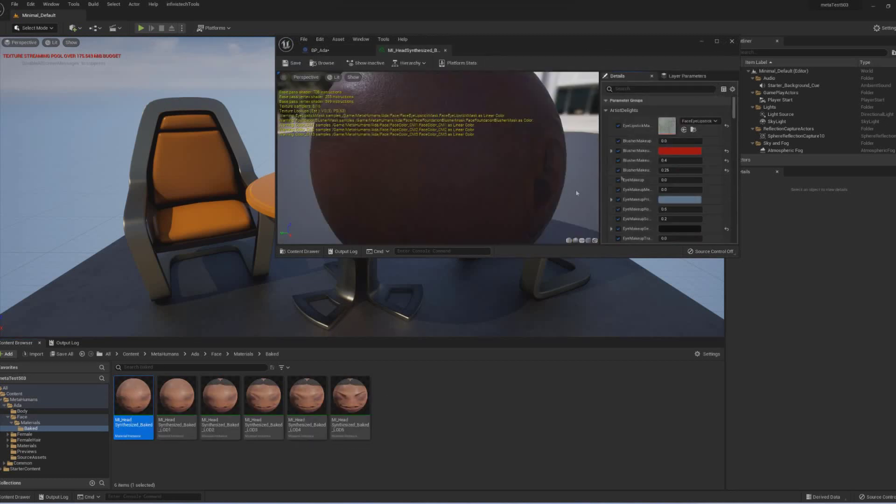
{"action": "scroll", "coordinate": [733, 124], "scroll_direction": "down", "scroll_amount": 3}
{"action": "left_click_drag", "start_coordinate": [733, 124], "coordinate": [729, 242]}
{"action": "left_click", "coordinate": [694, 176]}
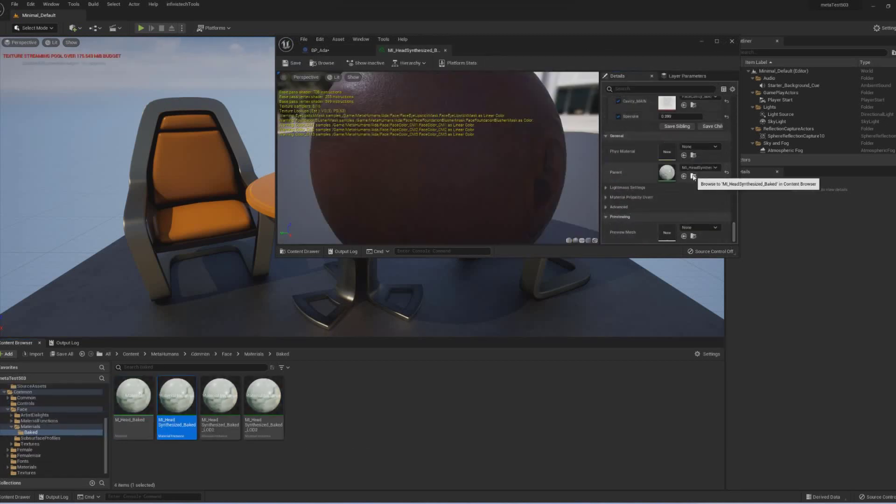
Open the parent instance in the Common face materials and follow its own parent to open the M_Head_Baked material graph
{"action": "double_click", "coordinate": [176, 396]}
{"action": "left_click_drag", "start_coordinate": [733, 112], "coordinate": [730, 240]}
{"action": "left_click", "coordinate": [694, 176]}
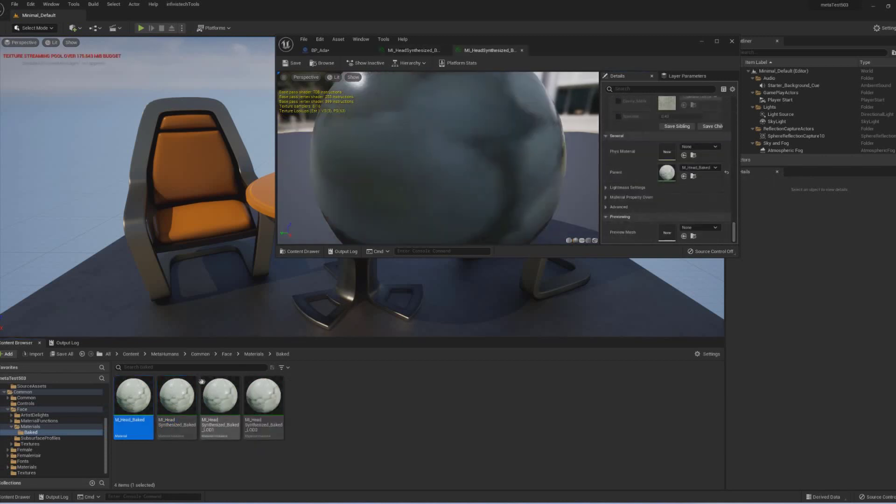
{"action": "double_click", "coordinate": [133, 395]}
{"action": "scroll", "coordinate": [438, 217], "scroll_direction": "down", "scroll_amount": 7}
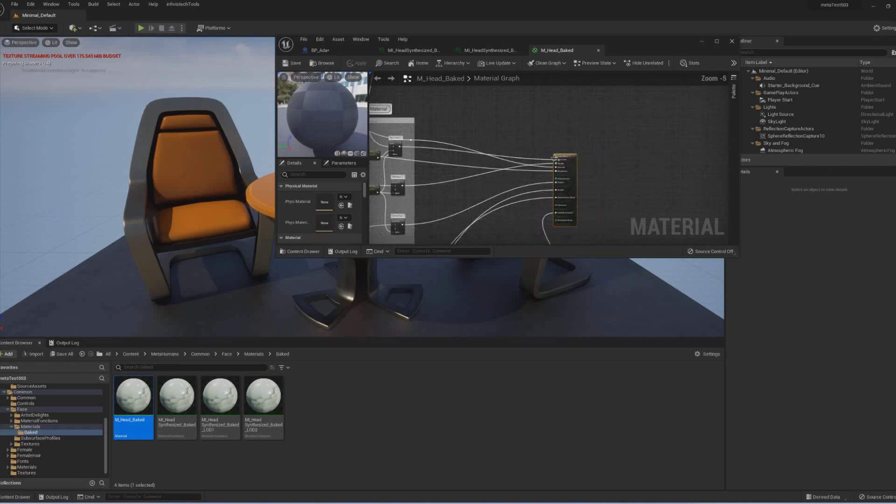
Maximize the material editor and move the WPO - Neck Hide comment group beyond the M_Head_Baked output node
{"action": "right_click_drag", "start_coordinate": [614, 190], "coordinate": [621, 163]}
{"action": "double_click", "coordinate": [637, 42]}
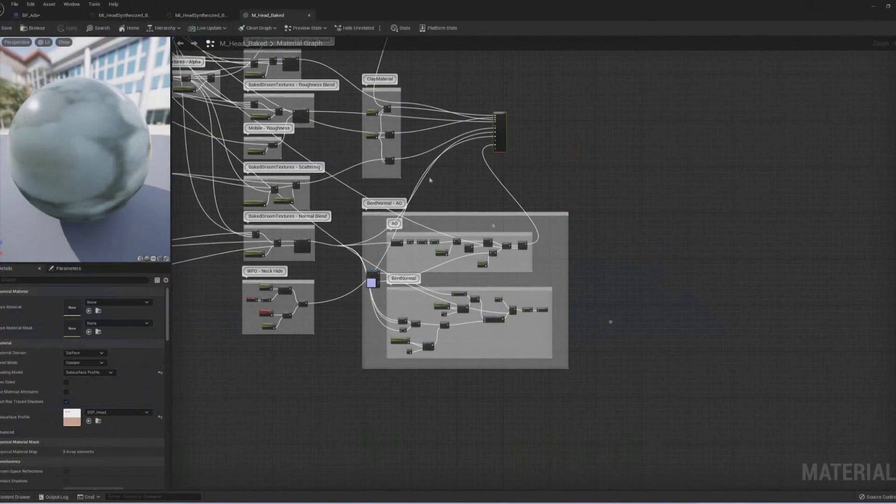
{"action": "scroll", "coordinate": [537, 196], "scroll_direction": "up", "scroll_amount": 5}
{"action": "left_click_drag", "start_coordinate": [522, 181], "coordinate": [499, 173]}
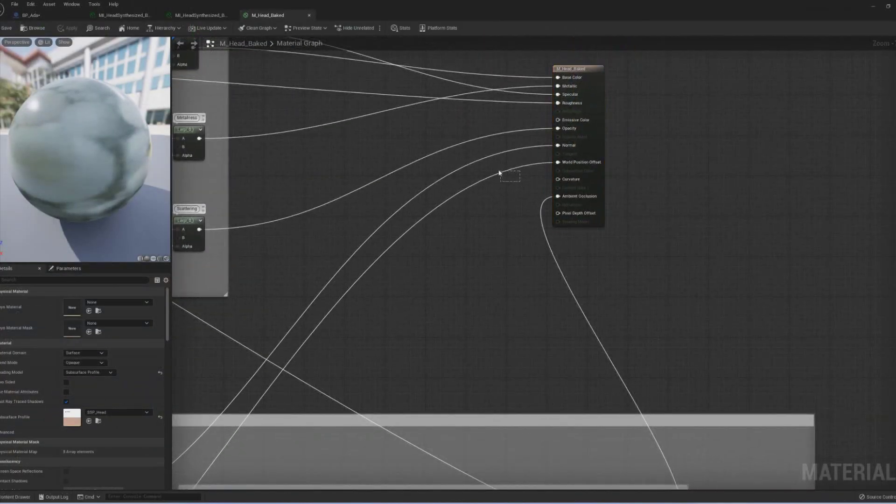
{"action": "scroll", "coordinate": [484, 219], "scroll_direction": "down", "scroll_amount": 5}
{"action": "left_click_drag", "start_coordinate": [325, 334], "coordinate": [759, 132]}
{"action": "right_click_drag", "start_coordinate": [610, 156], "coordinate": [577, 212]}
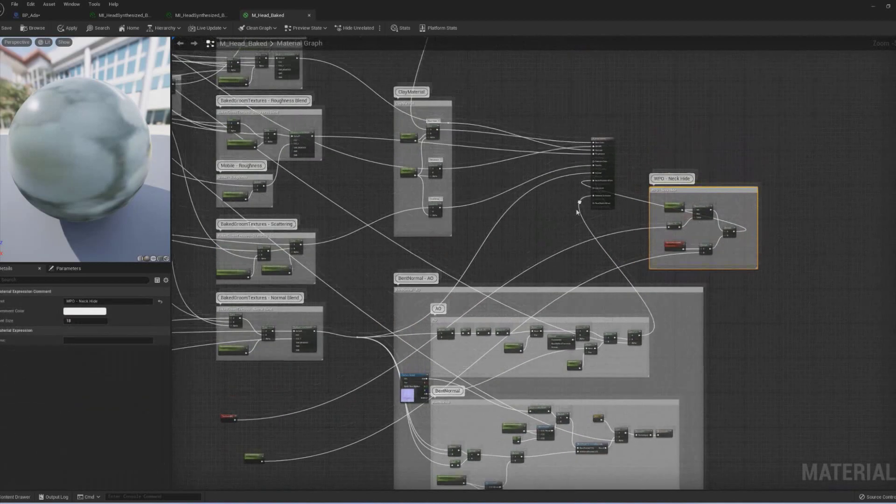
Disconnect the WPO - Neck Hide wire from the World Position Offset input of M_Head_Baked and save the material
{"action": "scroll", "coordinate": [577, 212], "scroll_direction": "up", "scroll_amount": 5}
{"action": "left_click_drag", "start_coordinate": [535, 185], "coordinate": [530, 184], "text": "ctrl"}
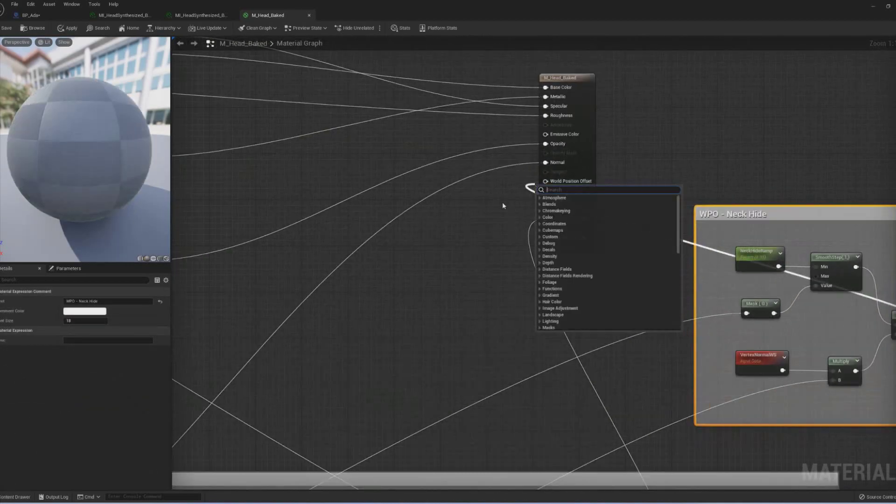
{"action": "left_click", "coordinate": [502, 202]}
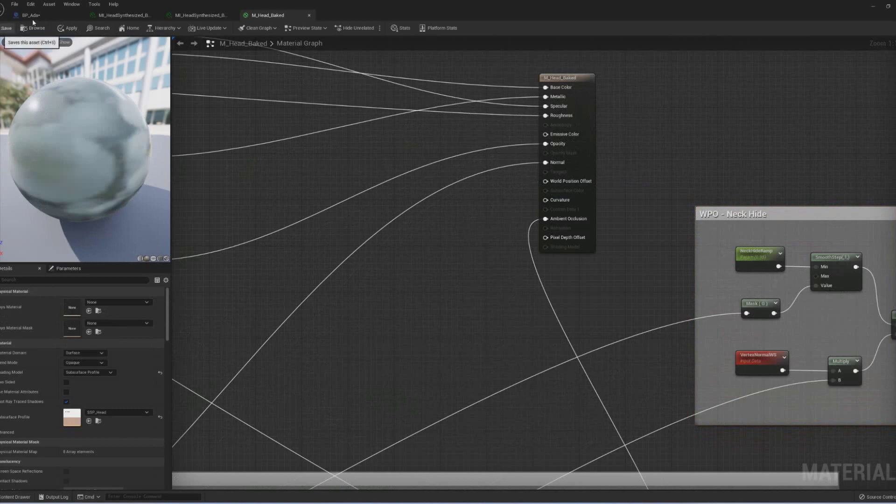
{"action": "key", "text": "ctrl+s"}
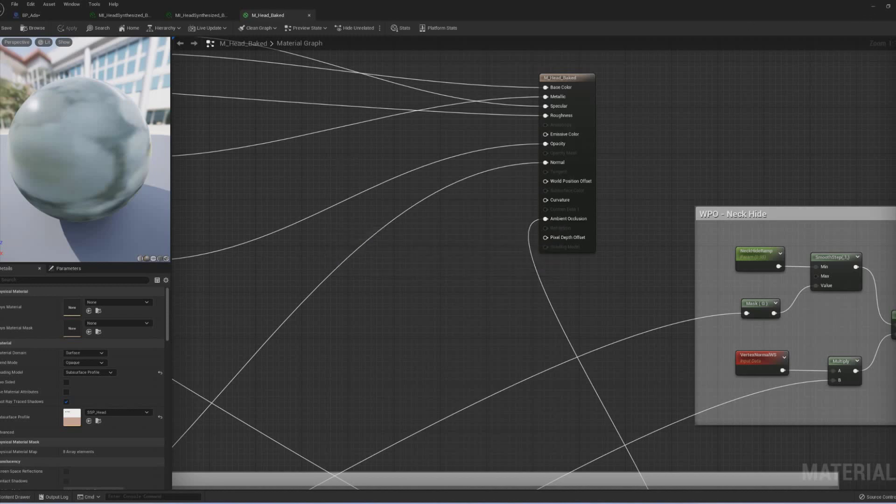
Close the M_Head_Baked editor and both MI_HeadSynthesized_Baked editors to return to the BP_Ada blueprint
{"action": "left_click", "coordinate": [309, 15]}
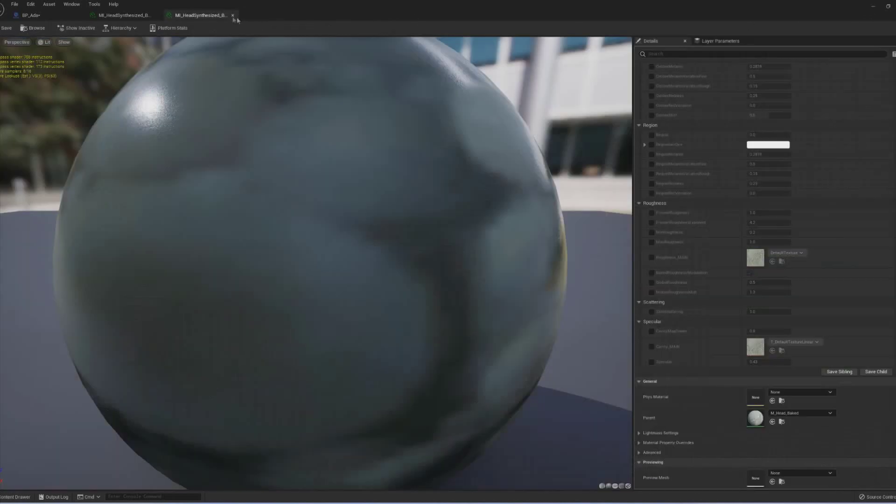
{"action": "left_click", "coordinate": [233, 16]}
{"action": "left_click", "coordinate": [156, 15]}
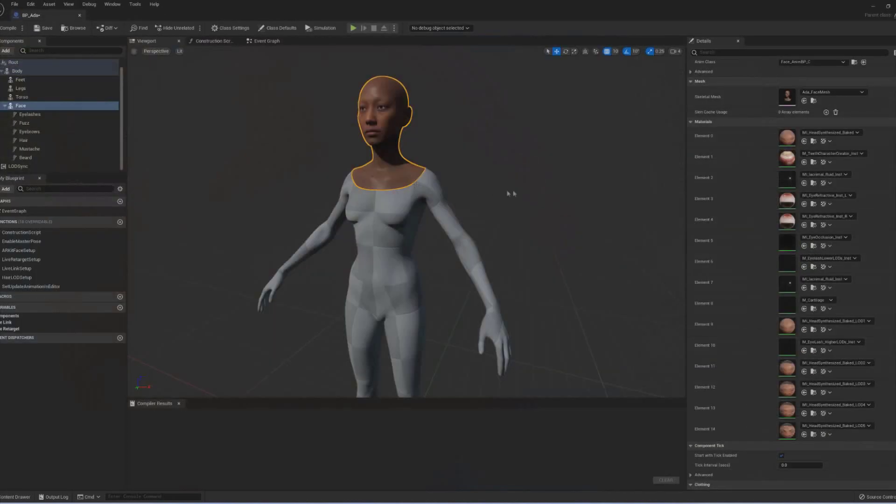
Compile the BP_Ada blueprint and view the whole character from the front and side
{"action": "scroll", "coordinate": [459, 195], "scroll_direction": "down", "scroll_amount": 5}
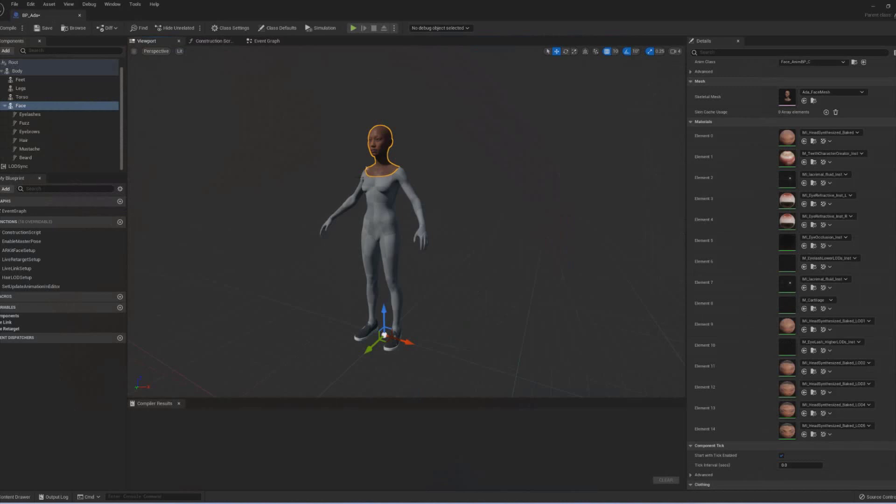
{"action": "left_click_drag", "start_coordinate": [366, 169], "coordinate": [407, 170], "text": "alt"}
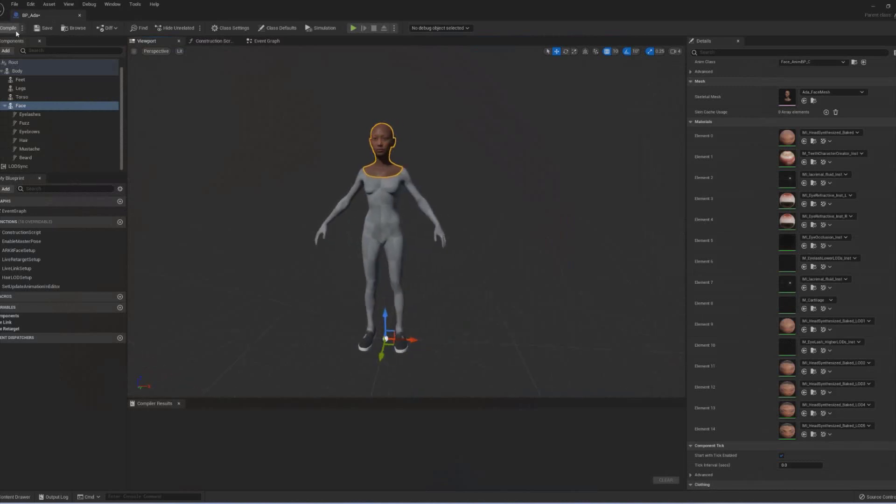
{"action": "left_click_drag", "start_coordinate": [506, 227], "coordinate": [447, 234], "text": "alt"}
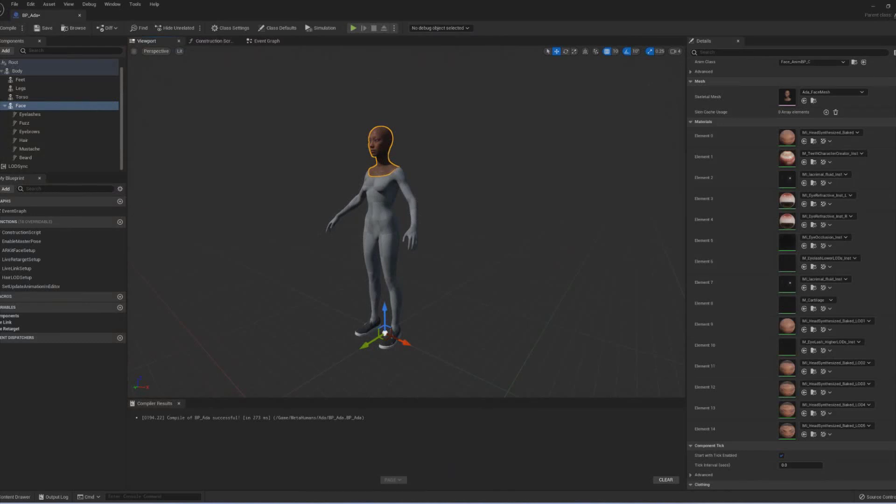